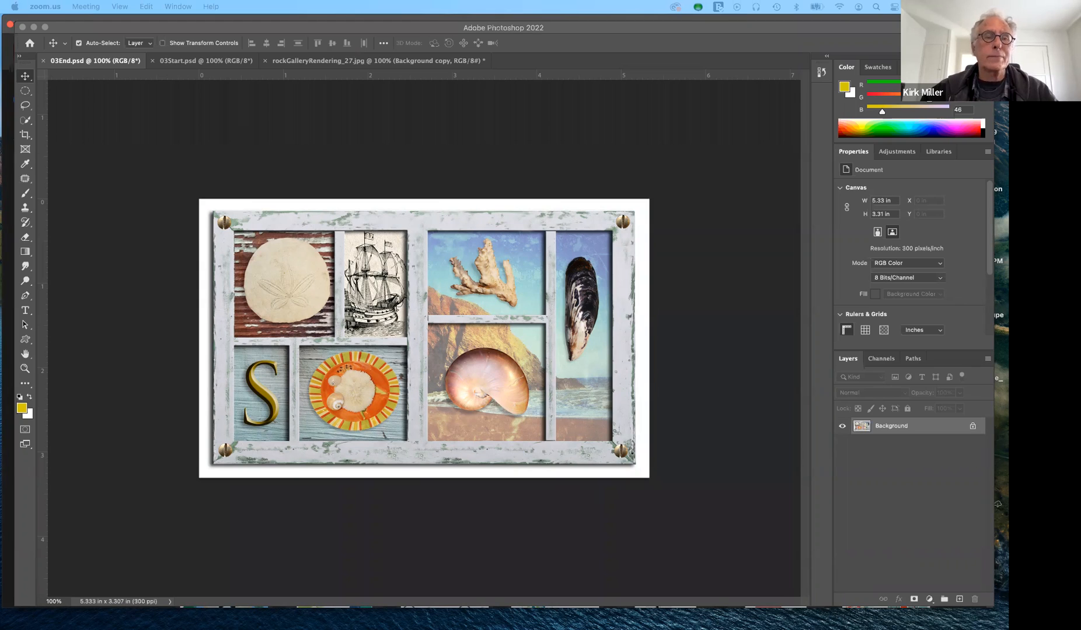
Step: Switch to the 03Start.psd document and examine the sand dollar image below the window frame
{"action": "left_click", "coordinate": [213, 61]}
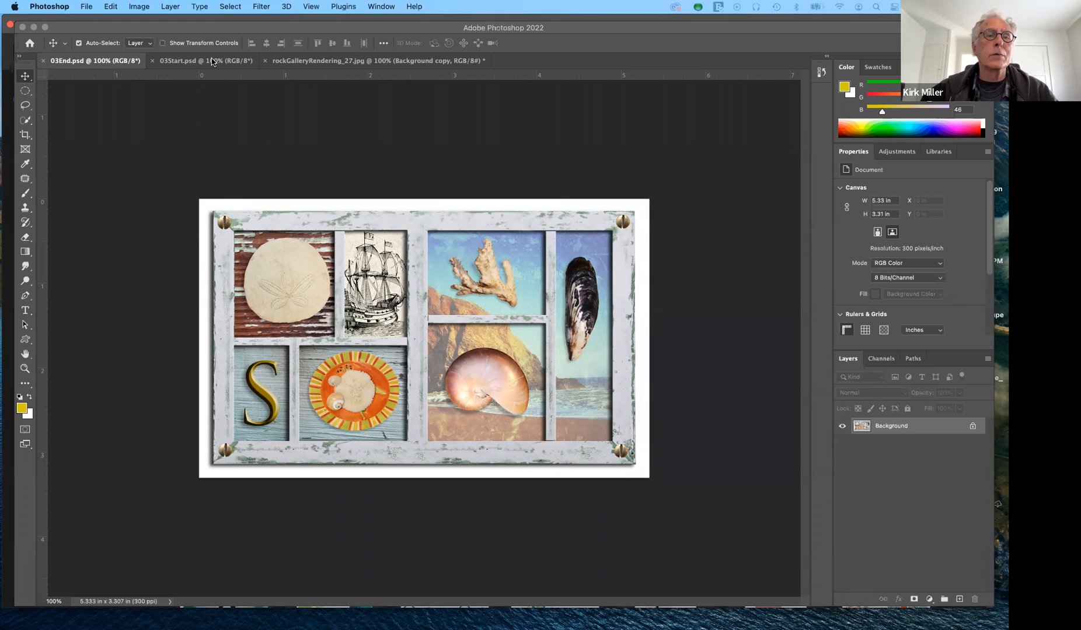
{"action": "left_click", "coordinate": [213, 61]}
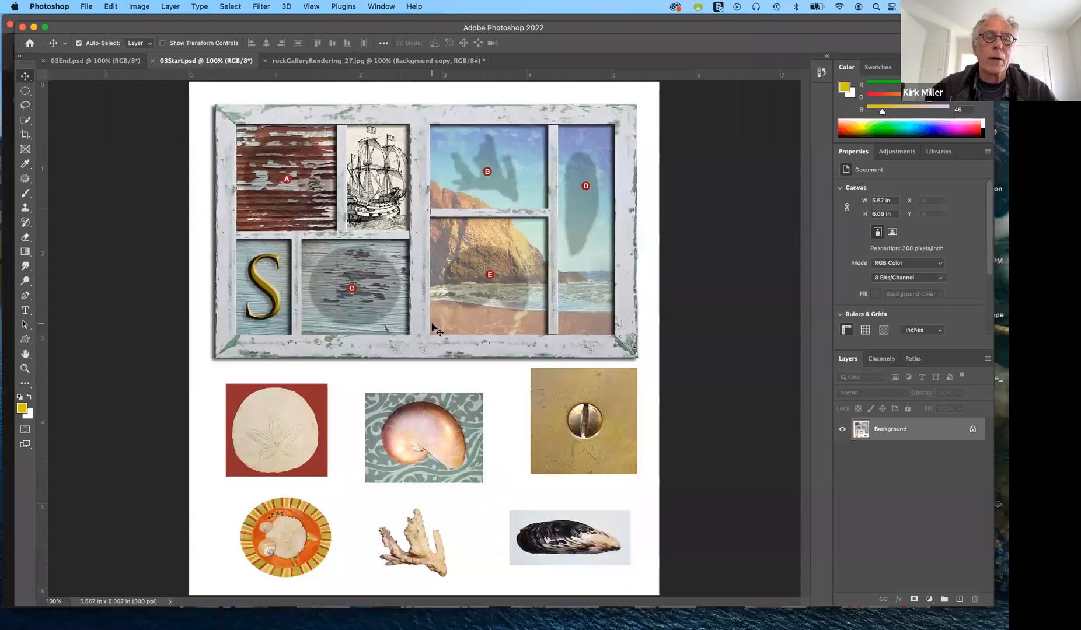
{"action": "scroll", "coordinate": [431, 327], "scroll_direction": "up", "scroll_amount": 2}
{"action": "scroll", "coordinate": [432, 328], "scroll_direction": "up", "scroll_amount": 3}
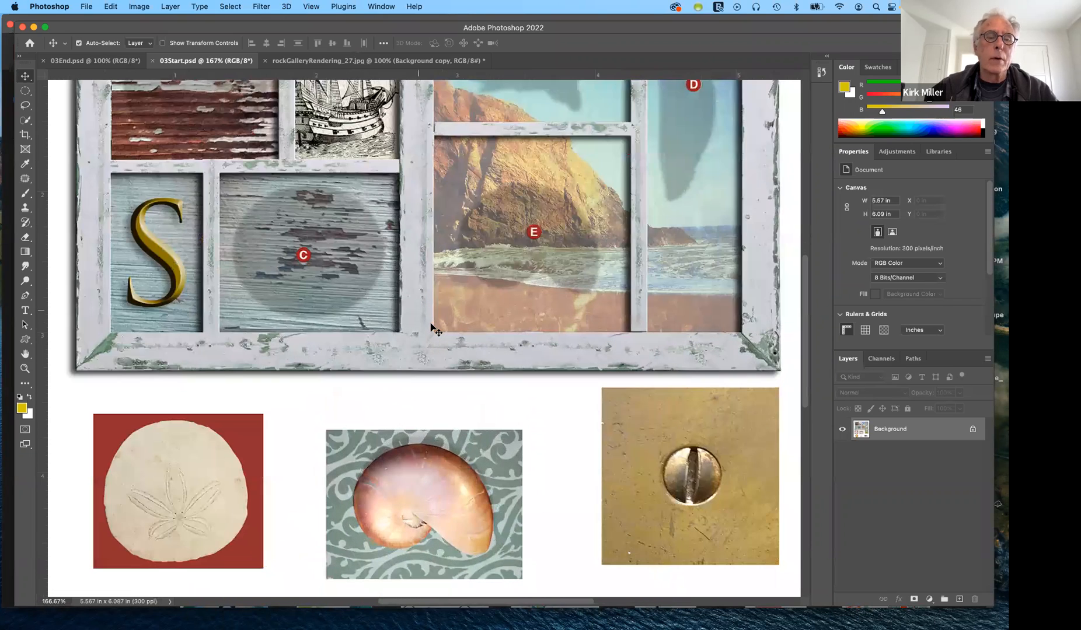
{"action": "scroll", "coordinate": [432, 328], "scroll_direction": "up", "scroll_amount": 2}
{"action": "scroll", "coordinate": [432, 328], "scroll_direction": "right", "scroll_amount": 1}
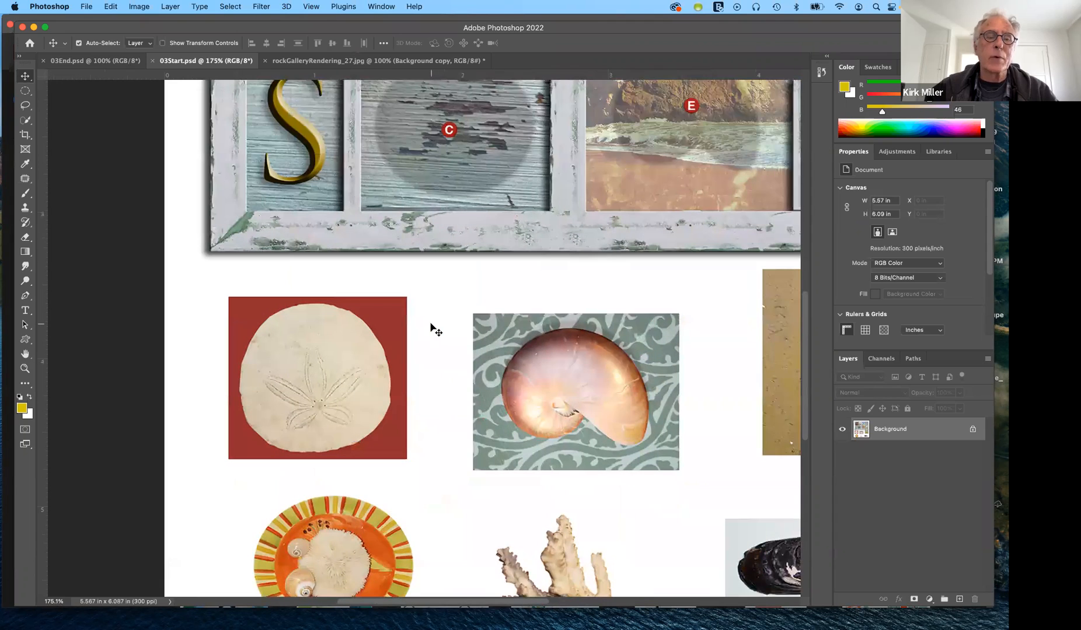
{"action": "scroll", "coordinate": [432, 328], "scroll_direction": "right", "scroll_amount": 1}
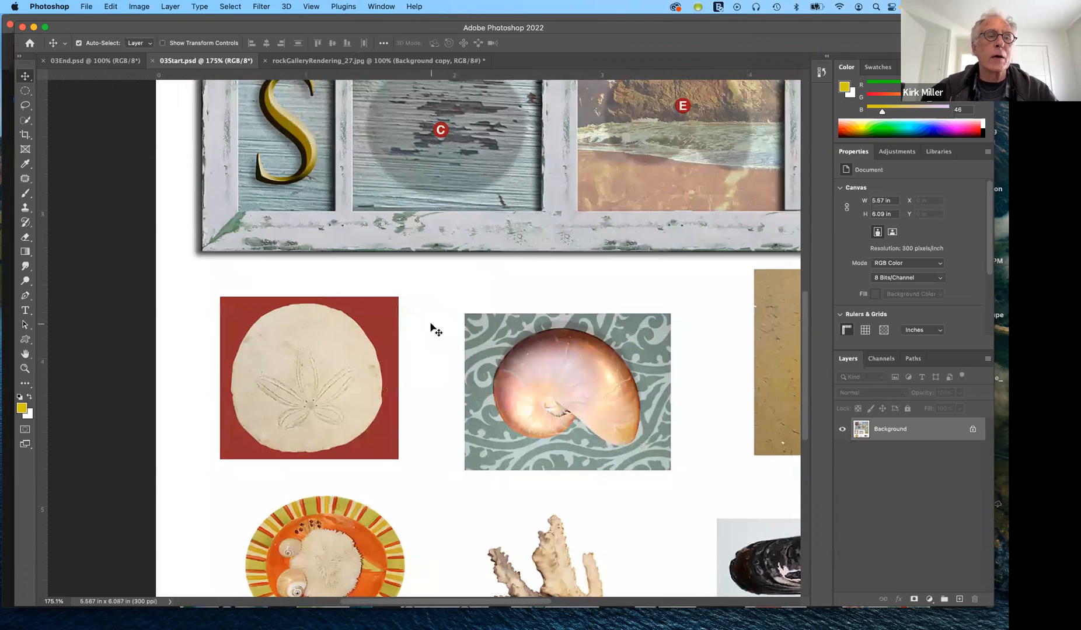
Step: Try moving the red sand dollar square up onto the frame with a rectangular marquee selection, undo the move, and deselect
{"action": "left_click", "coordinate": [25, 91]}
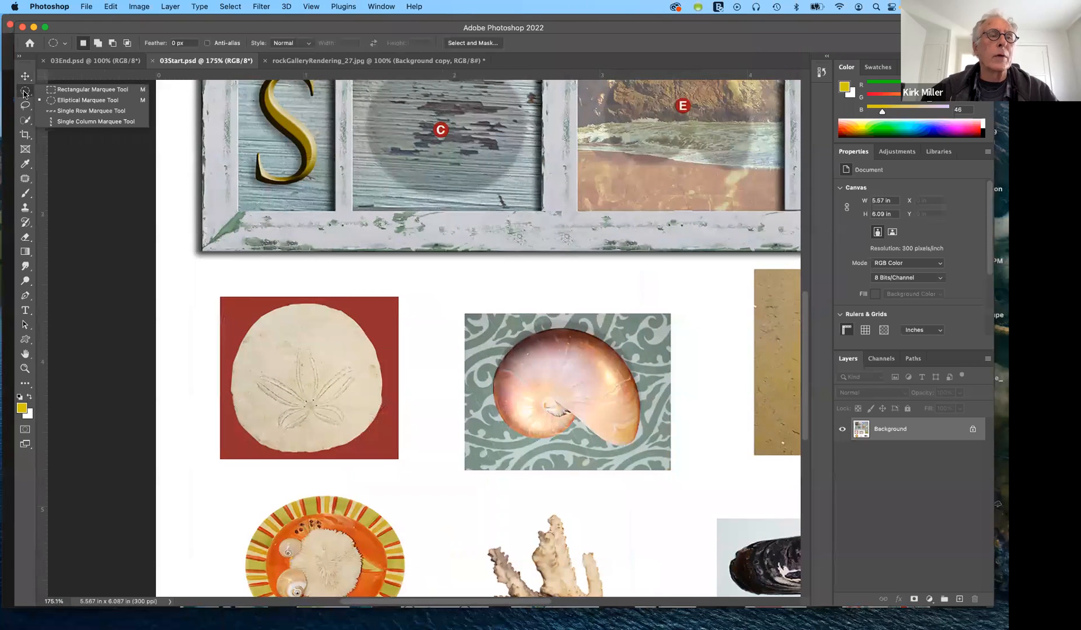
{"action": "left_click", "coordinate": [75, 89]}
{"action": "left_click_drag", "start_coordinate": [221, 296], "coordinate": [399, 459]}
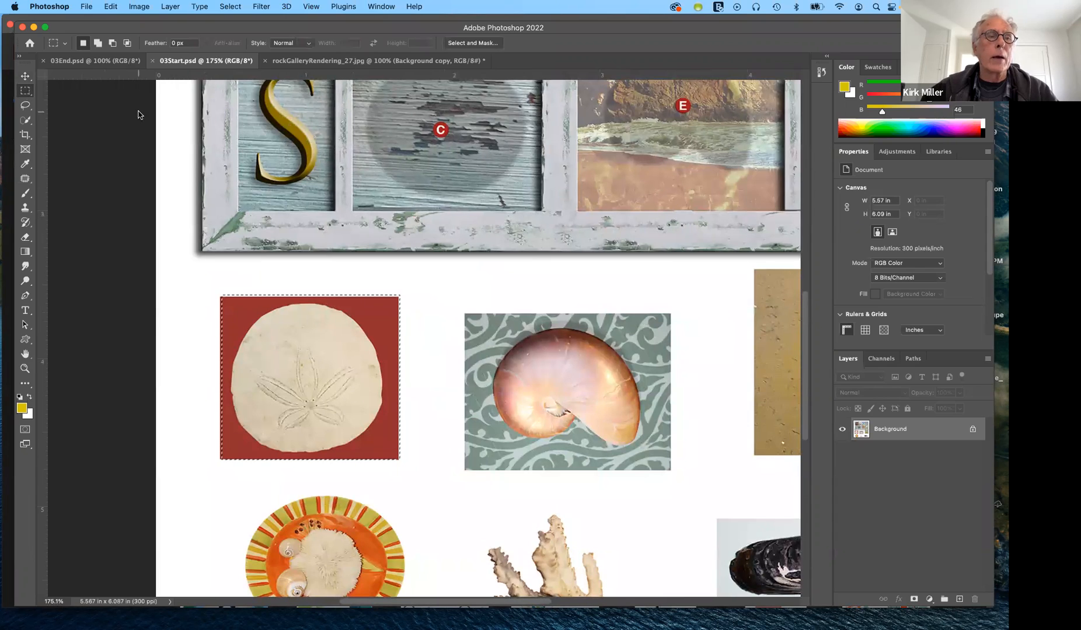
{"action": "key", "text": "v"}
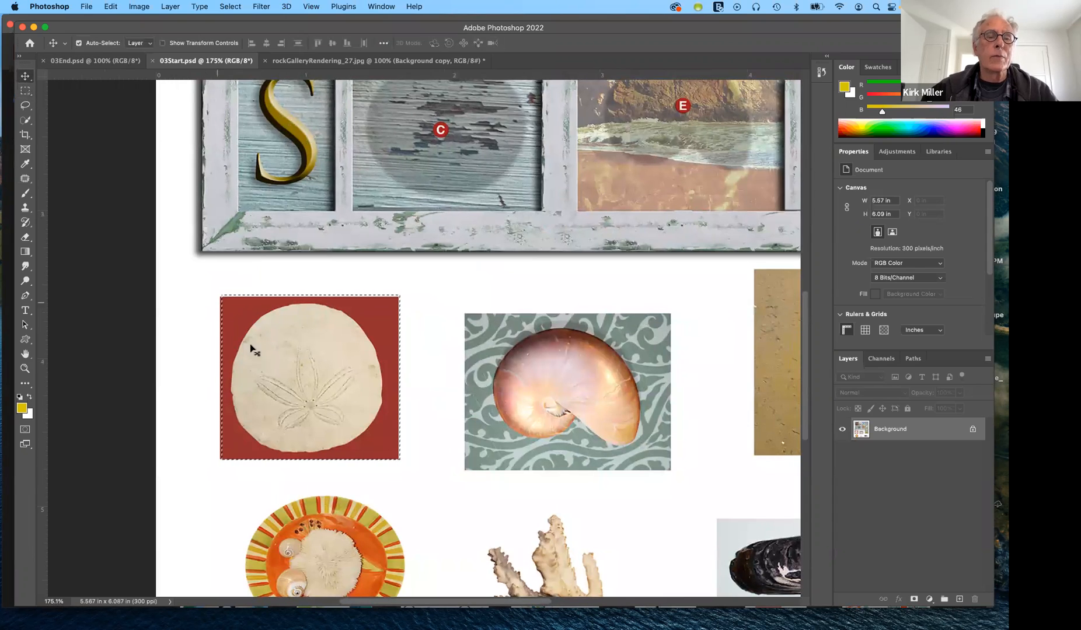
{"action": "left_click_drag", "start_coordinate": [300, 375], "coordinate": [449, 227]}
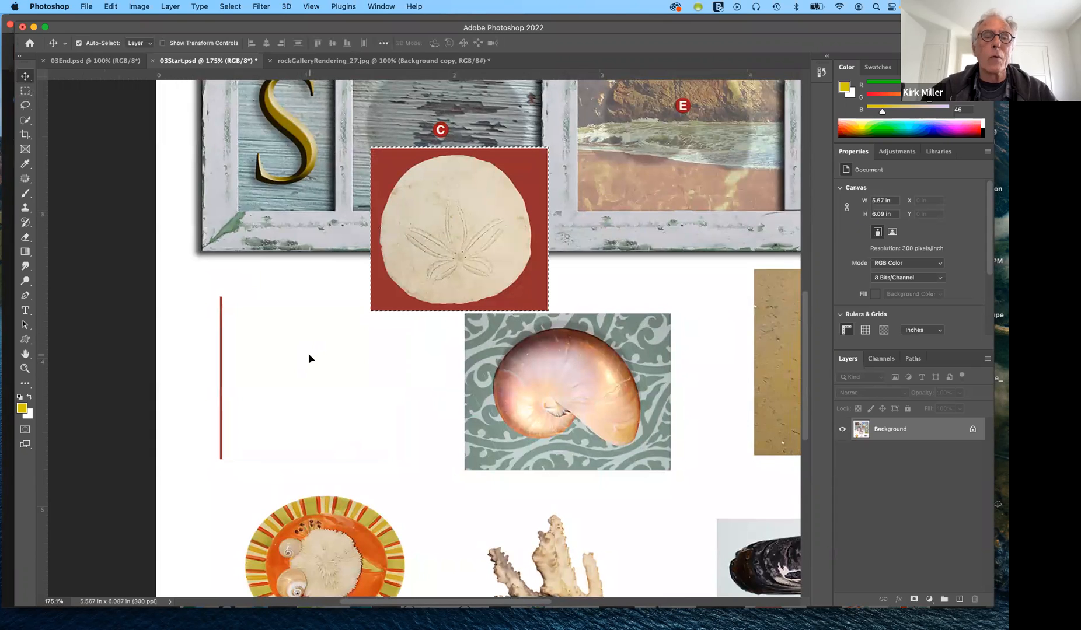
{"action": "key", "text": "super+z"}
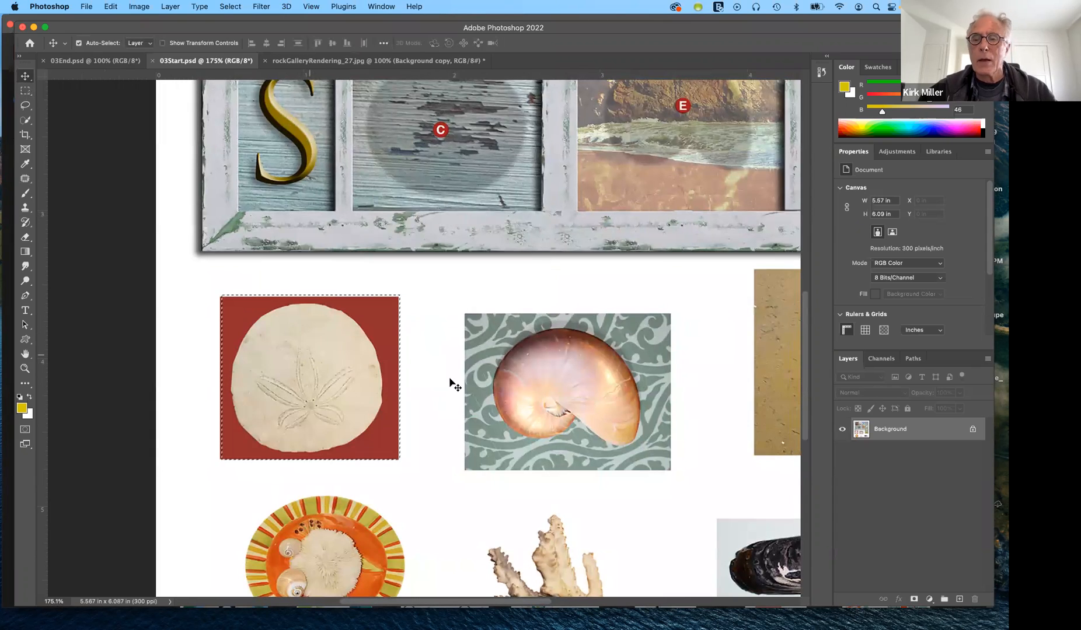
{"action": "key", "text": "super+d"}
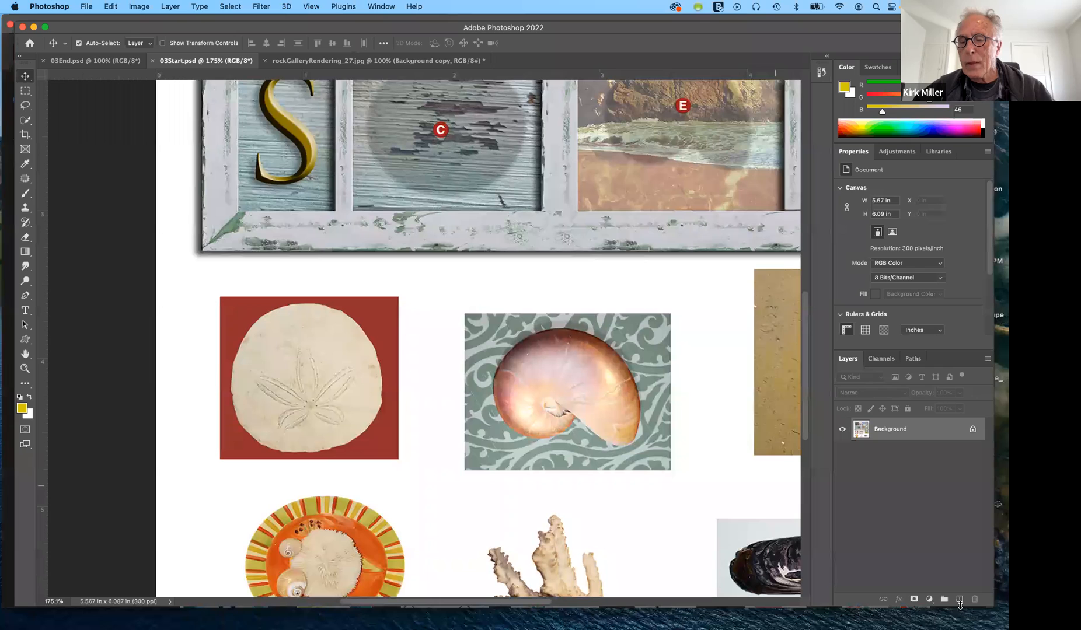
Step: Duplicate the Background layer and hide the original Background layer
{"action": "left_click_drag", "start_coordinate": [929, 430], "coordinate": [959, 599]}
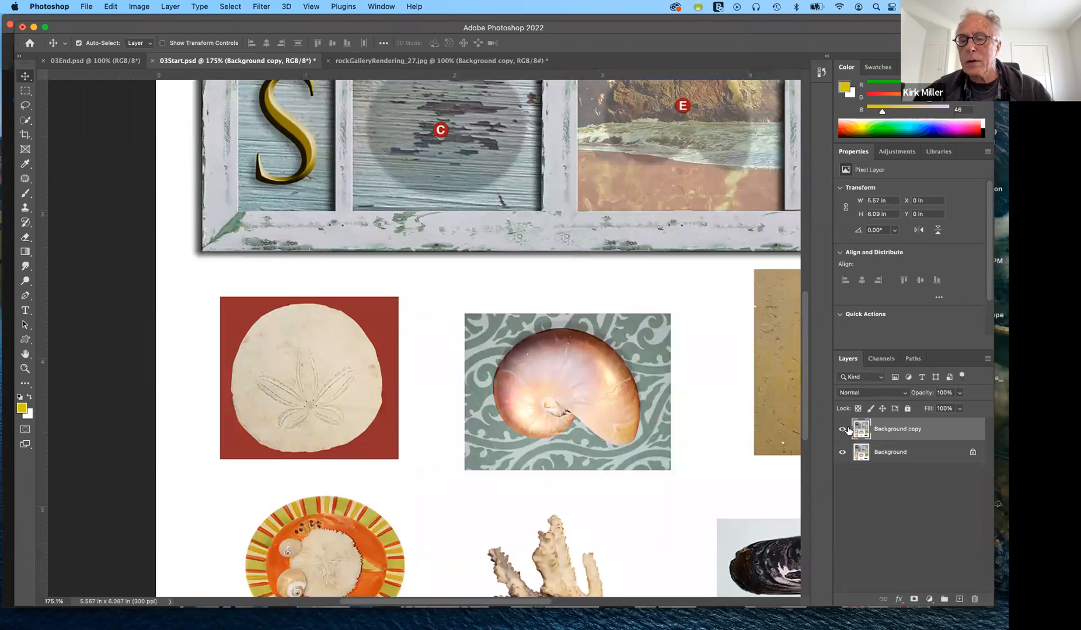
{"action": "left_click", "coordinate": [842, 452]}
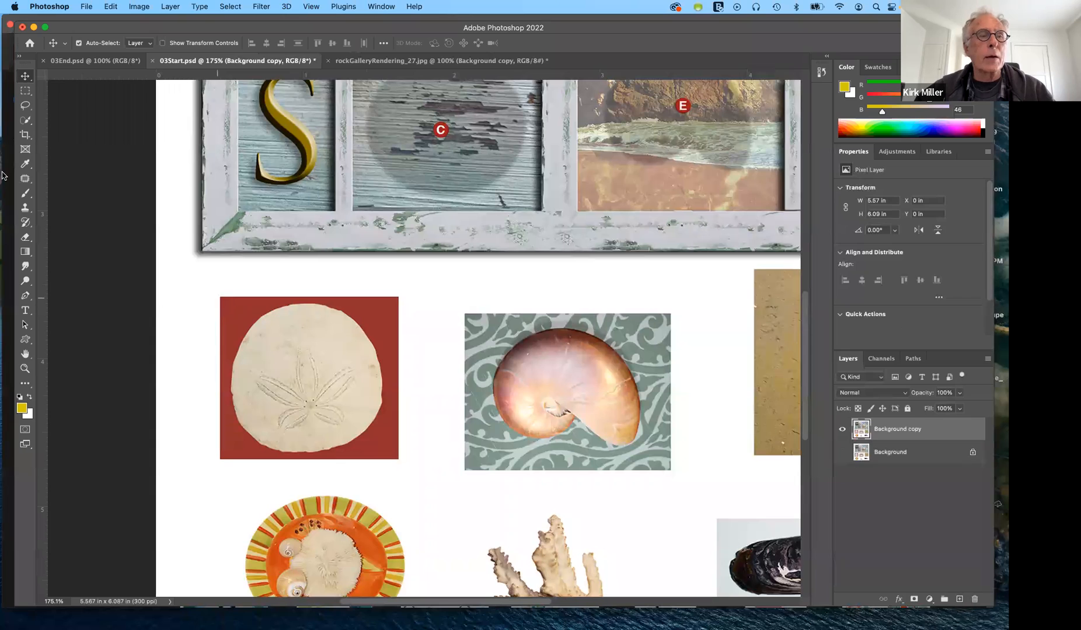
Step: Select the red sand dollar square with a rectangular marquee, move it up over the frame's lower edge, and deselect
{"action": "left_click", "coordinate": [26, 90]}
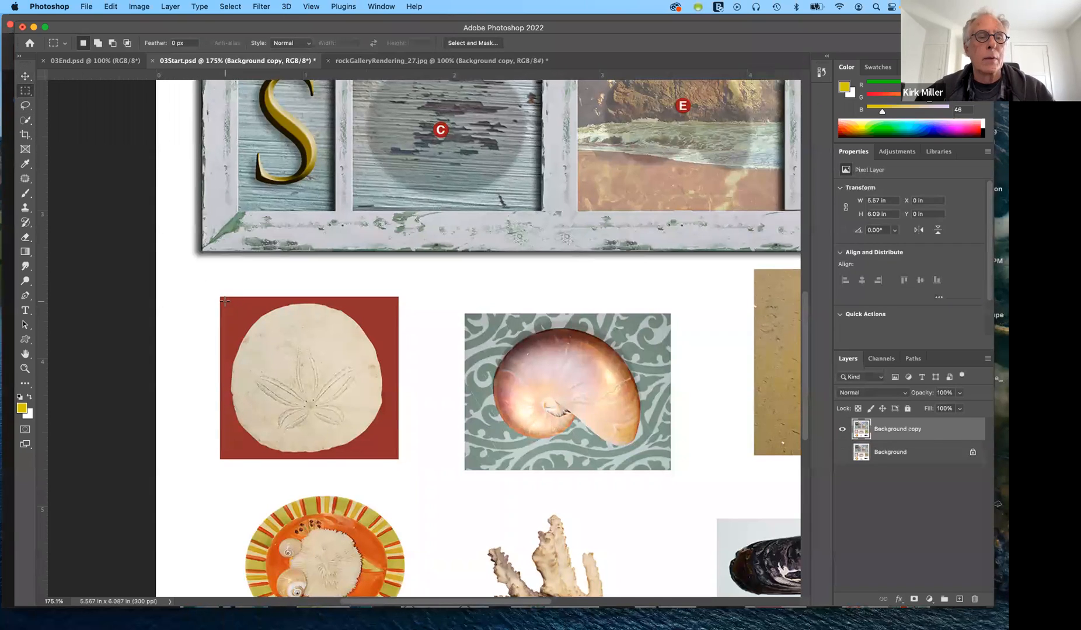
{"action": "left_click_drag", "start_coordinate": [223, 301], "coordinate": [395, 457]}
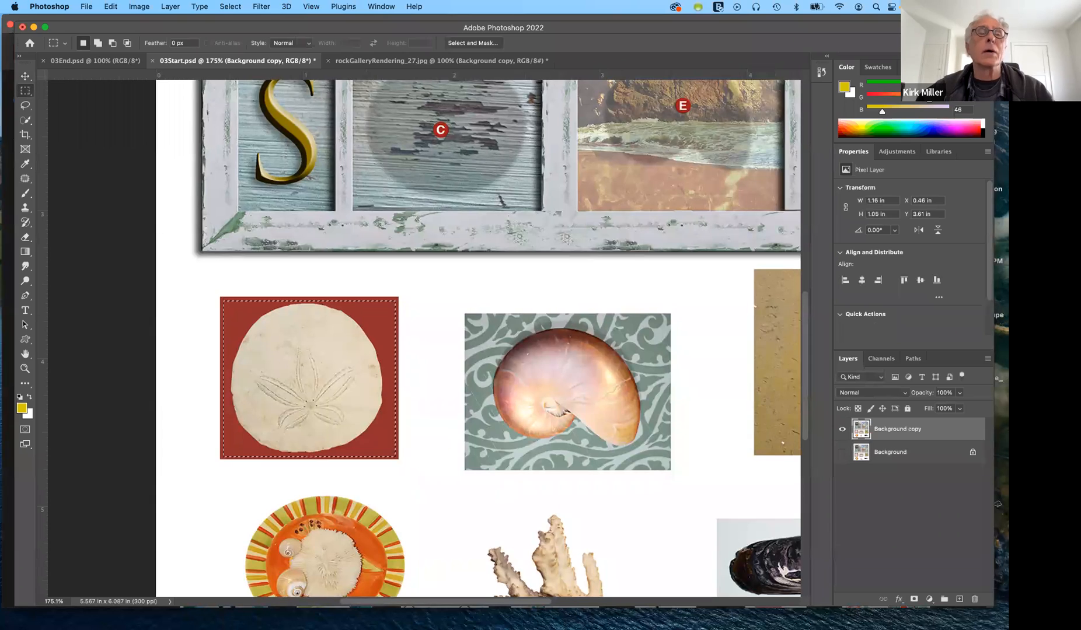
{"action": "left_click", "coordinate": [25, 76]}
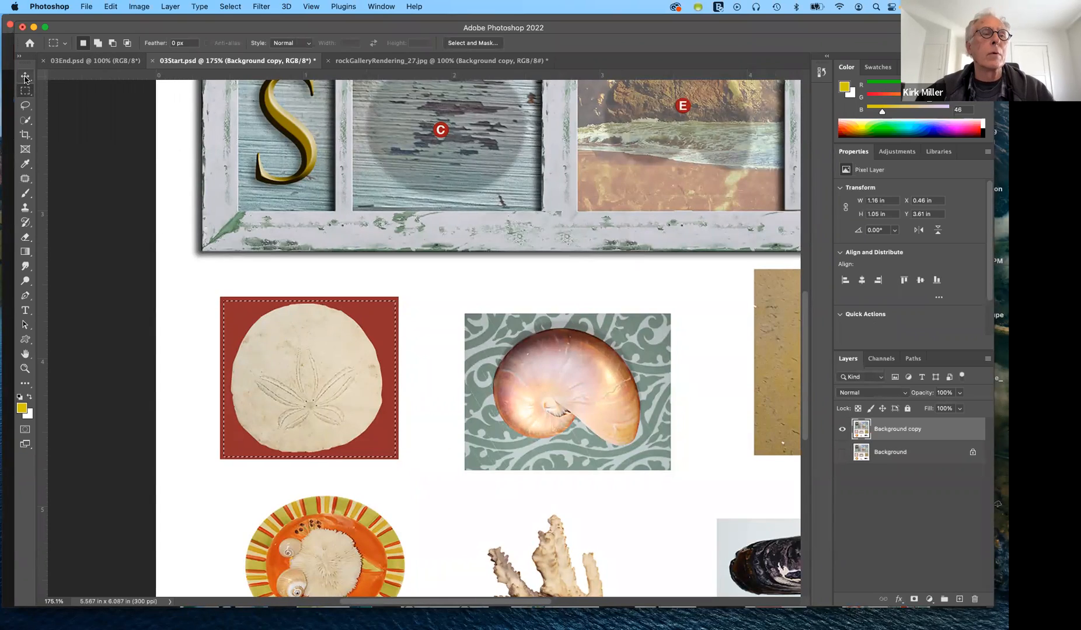
{"action": "left_click_drag", "start_coordinate": [295, 367], "coordinate": [508, 212]}
{"action": "left_click_drag", "start_coordinate": [295, 344], "coordinate": [295, 345]}
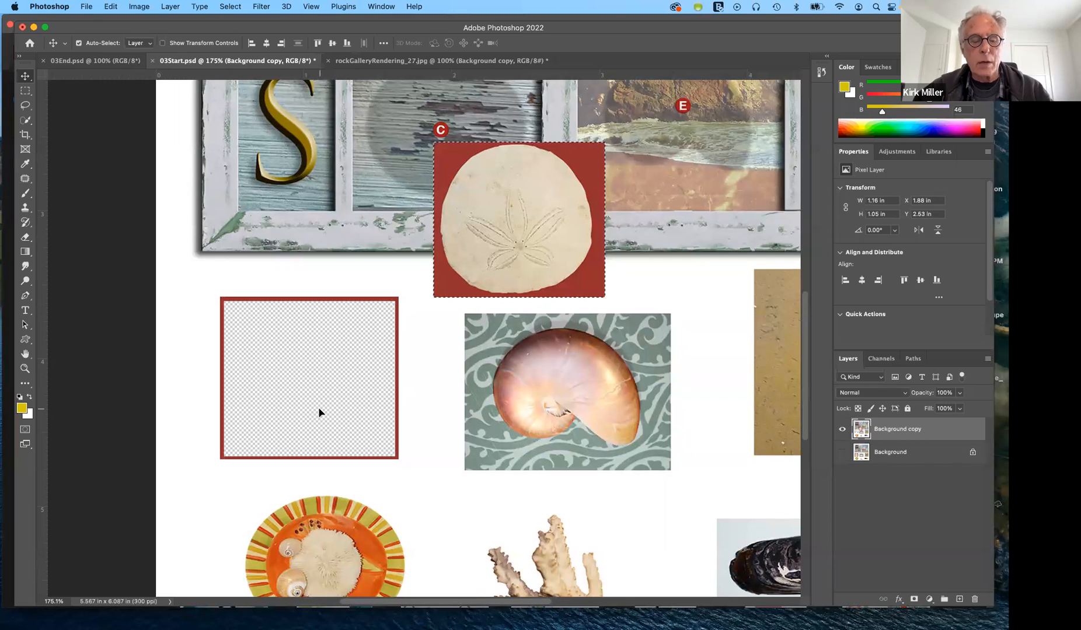
{"action": "key", "text": "super+d"}
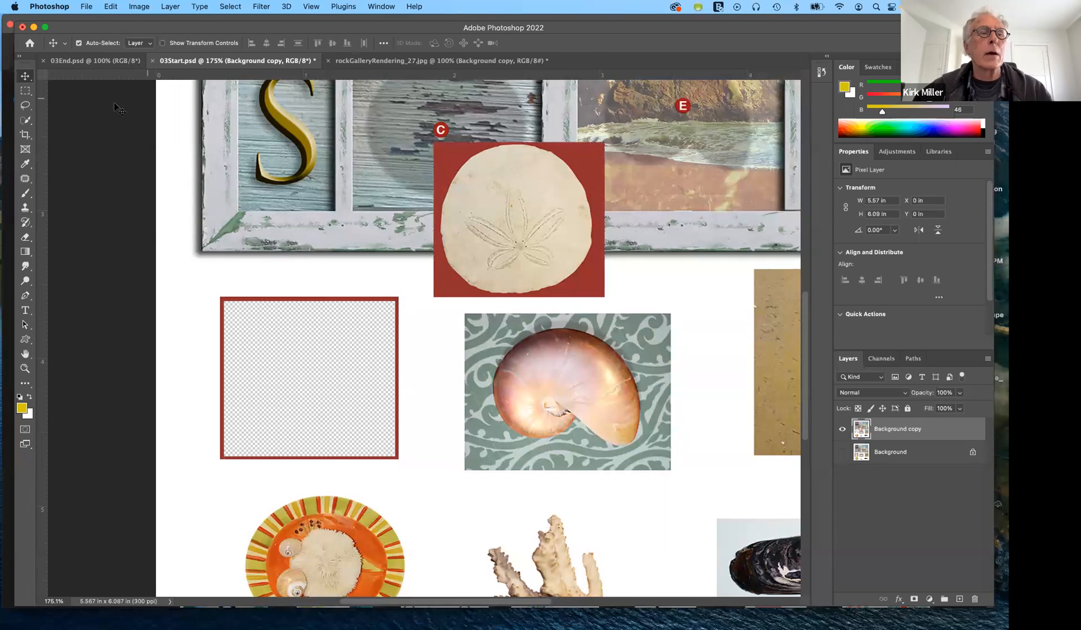
Step: Reselect the moved sand dollar square with a rectangular marquee and move it back over its original spot
{"action": "left_click", "coordinate": [24, 93]}
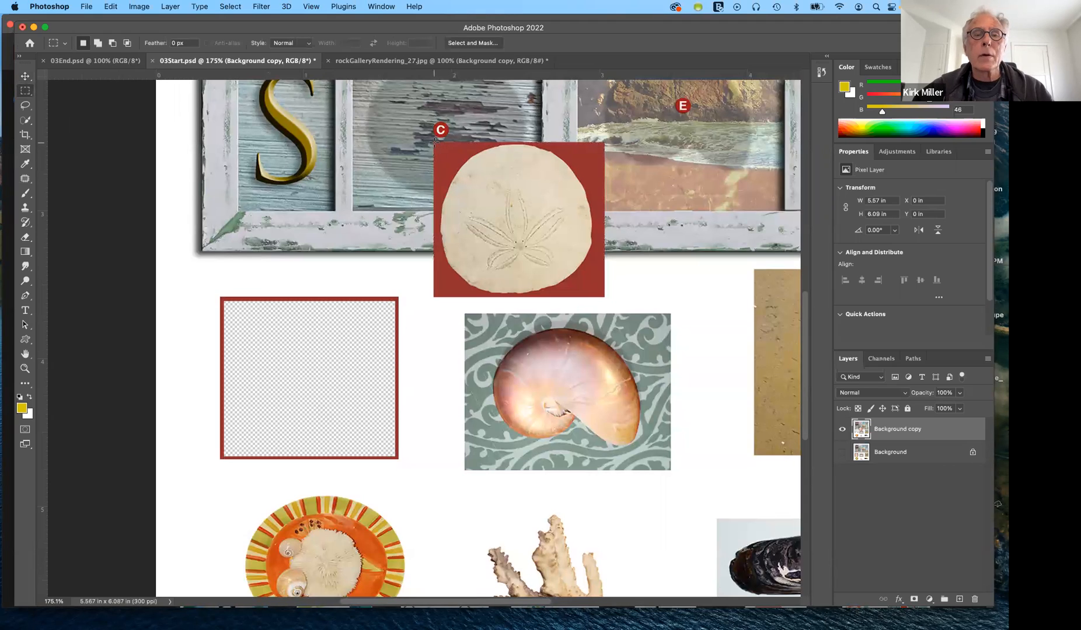
{"action": "left_click_drag", "start_coordinate": [432, 143], "coordinate": [604, 296]}
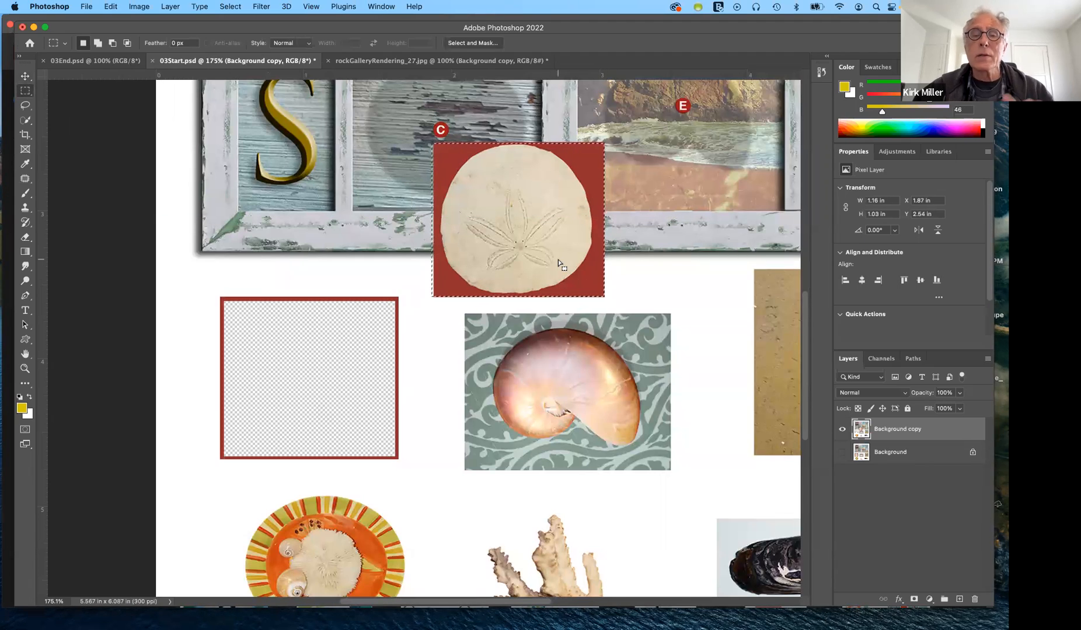
{"action": "left_click", "coordinate": [25, 76]}
{"action": "left_click_drag", "start_coordinate": [485, 243], "coordinate": [307, 339]}
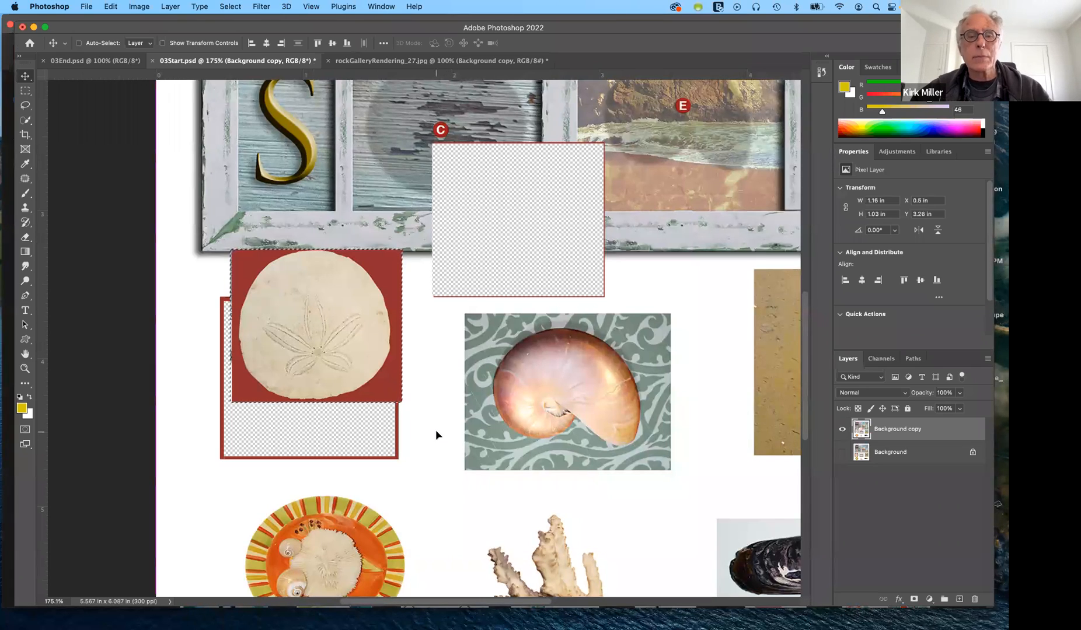
{"action": "key", "text": "super"}
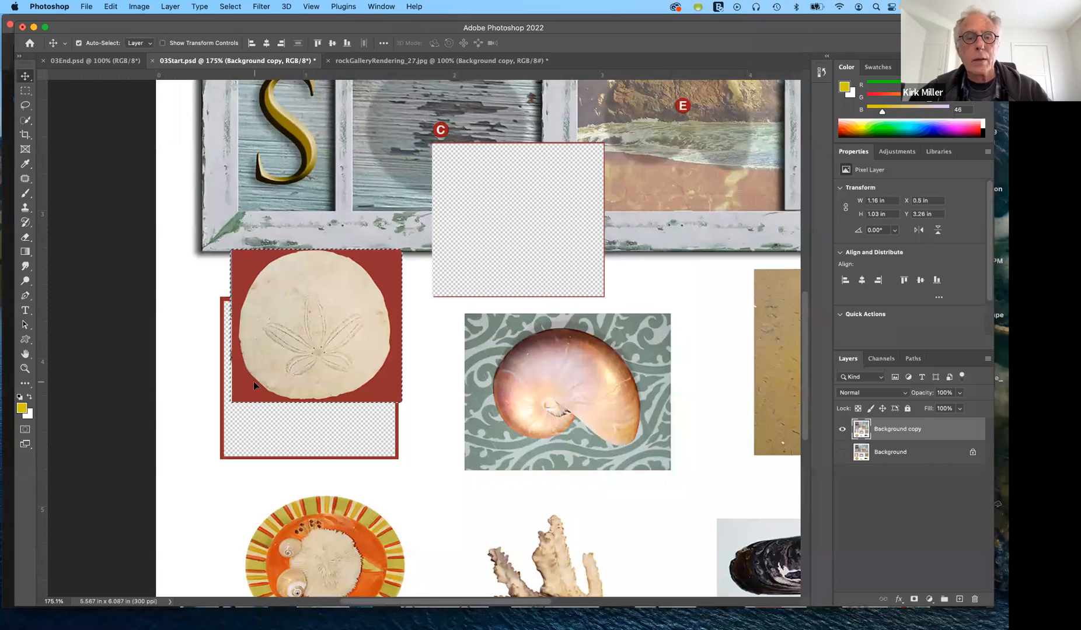
Step: Undo both moves of the sand dollar square on the Background copy layer and clear the selection
{"action": "left_click", "coordinate": [574, 553]}
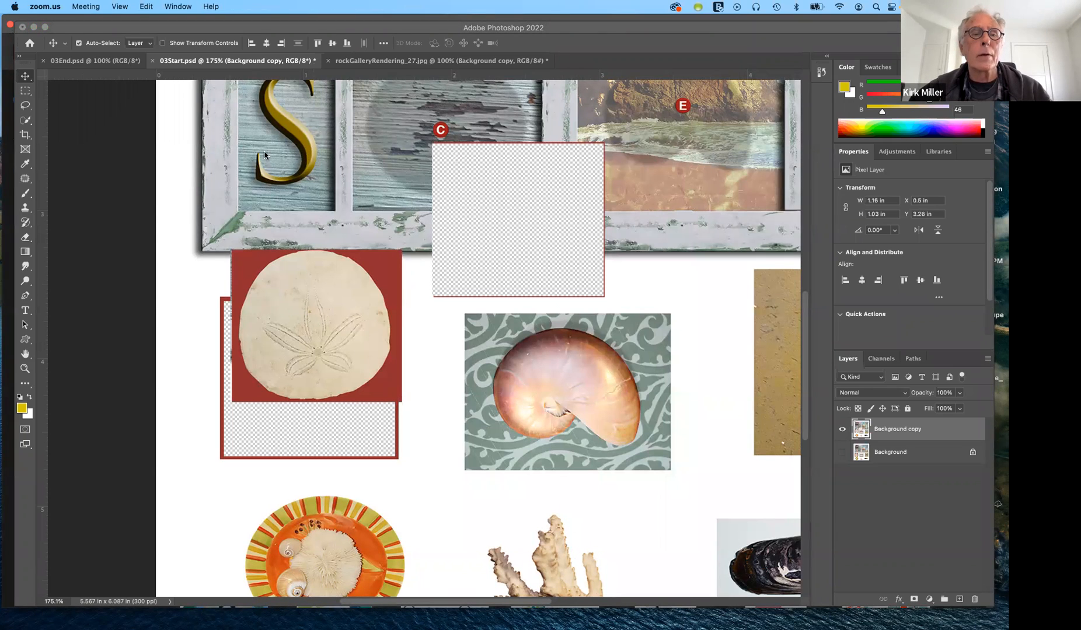
{"action": "left_click", "coordinate": [425, 335]}
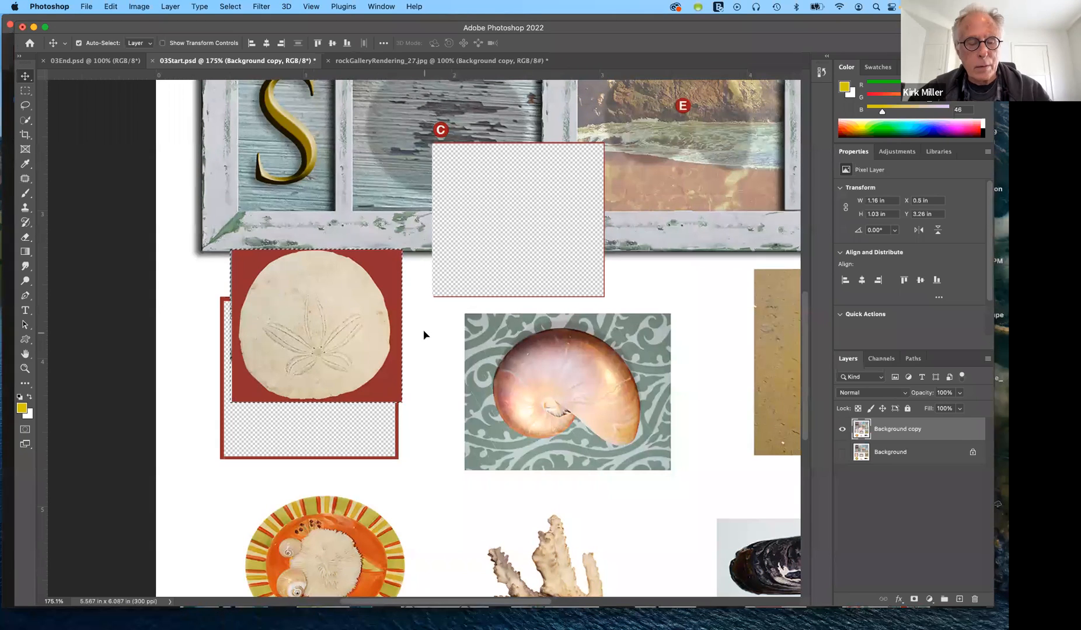
{"action": "key", "text": "super+z"}
{"action": "key", "text": "super+z"}
{"action": "key", "text": "super+shift+z"}
{"action": "key", "text": "super+shift+z"}
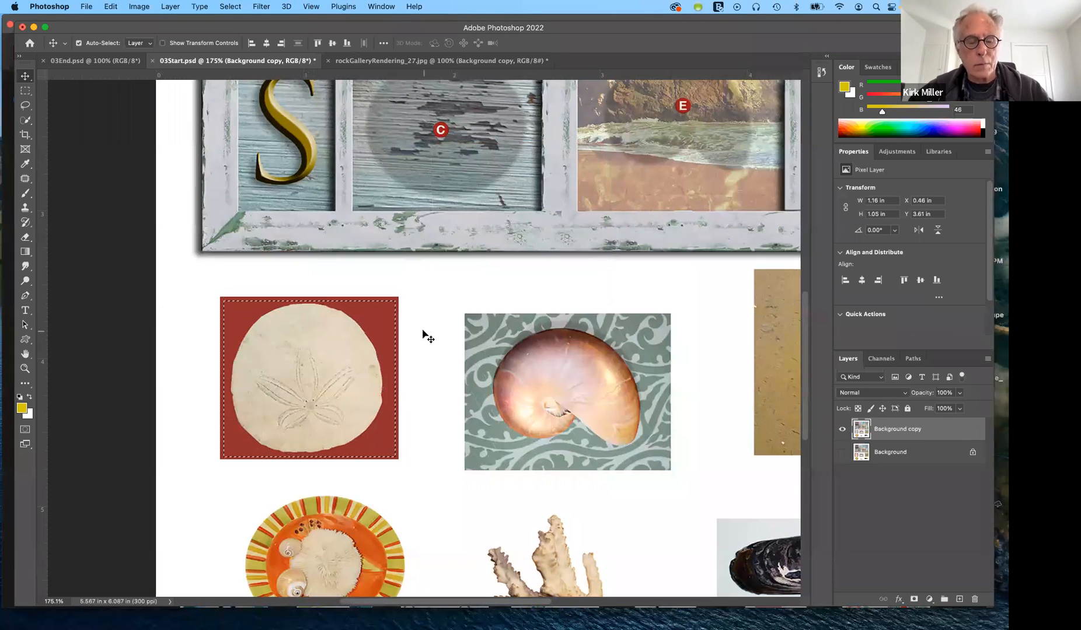
{"action": "key", "text": "super"}
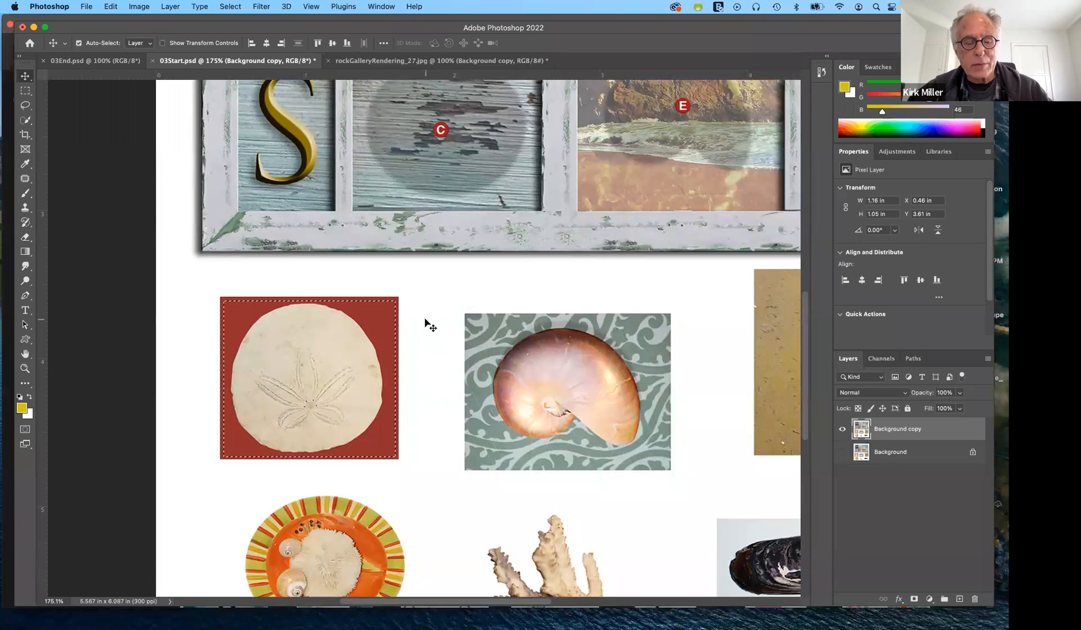
{"action": "key", "text": "super+d"}
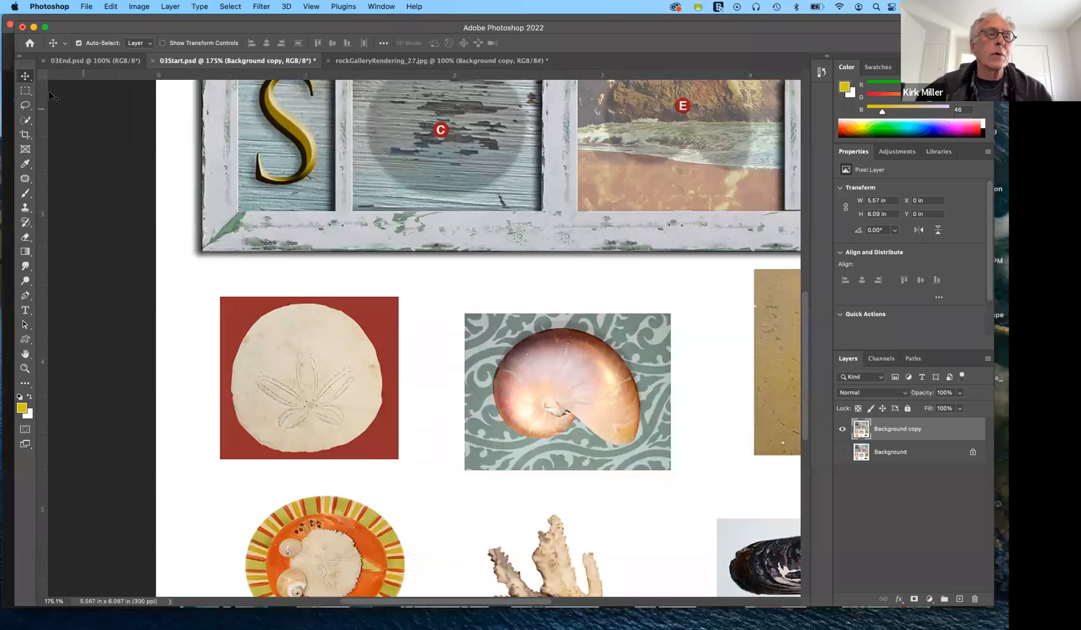
Step: Select the sand dollar with the Quick Selection tool and copy it to a new layer, checking the cutout with Background copy hidden
{"action": "left_click", "coordinate": [25, 120]}
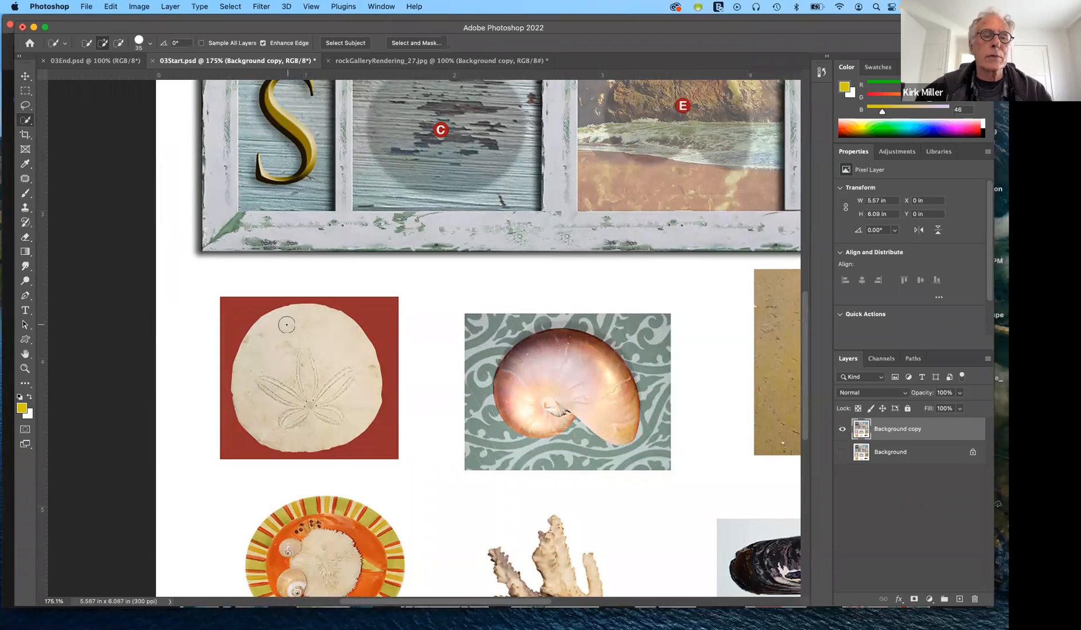
{"action": "left_click_drag", "start_coordinate": [309, 385], "coordinate": [311, 421]}
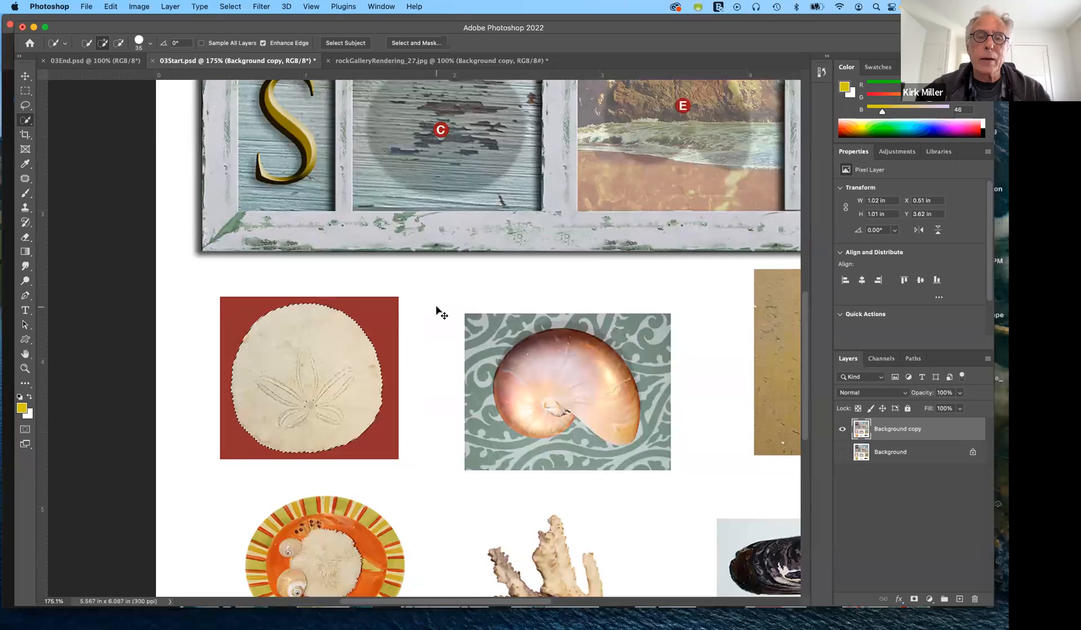
{"action": "key", "text": "super+j"}
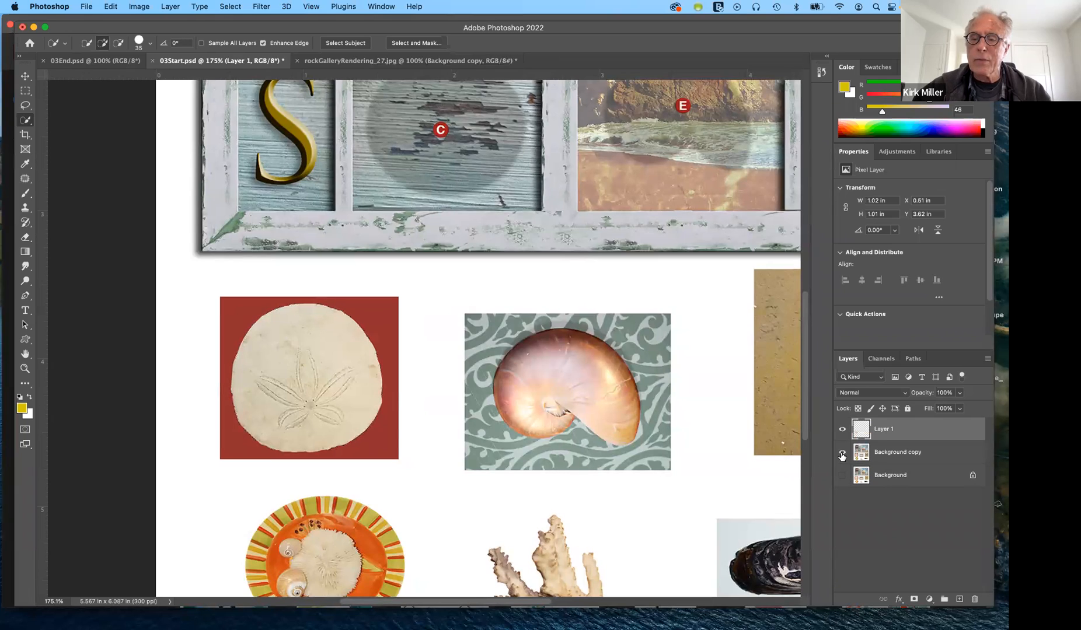
{"action": "left_click", "coordinate": [841, 457]}
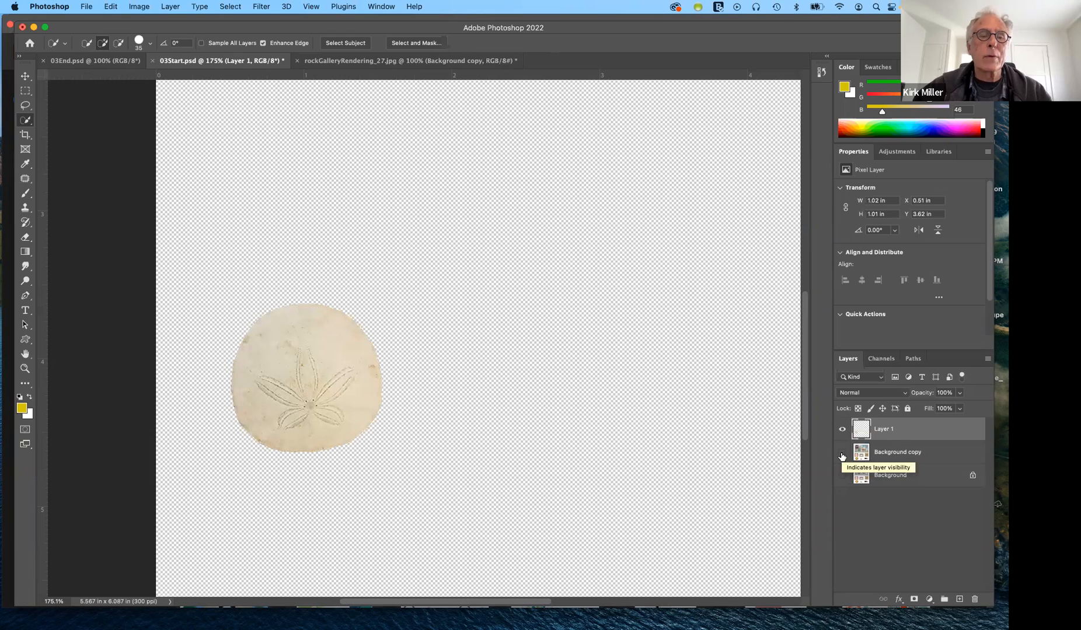
{"action": "left_click", "coordinate": [842, 457]}
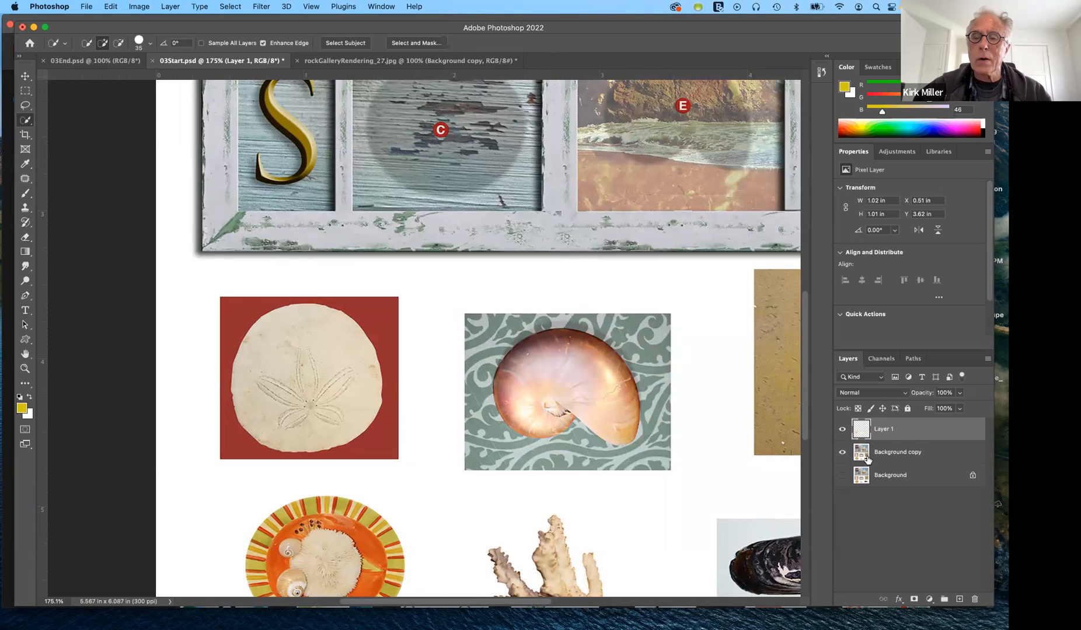
Step: Select the sand dollar on the Background copy layer with the Object Selection tool in Rectangle mode
{"action": "left_click", "coordinate": [866, 456]}
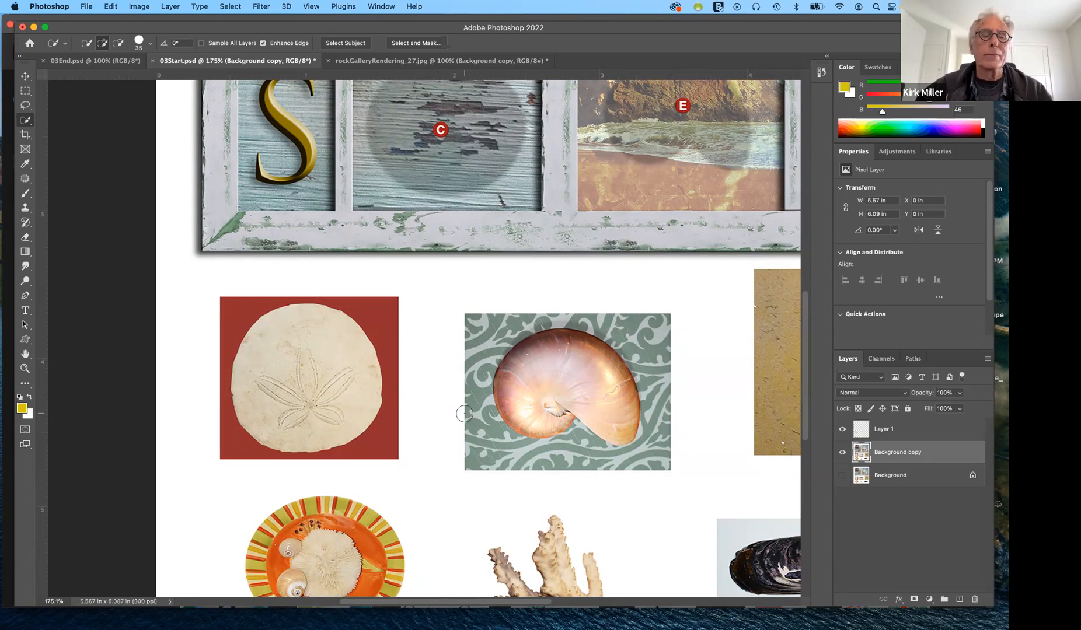
{"action": "left_click", "coordinate": [25, 120]}
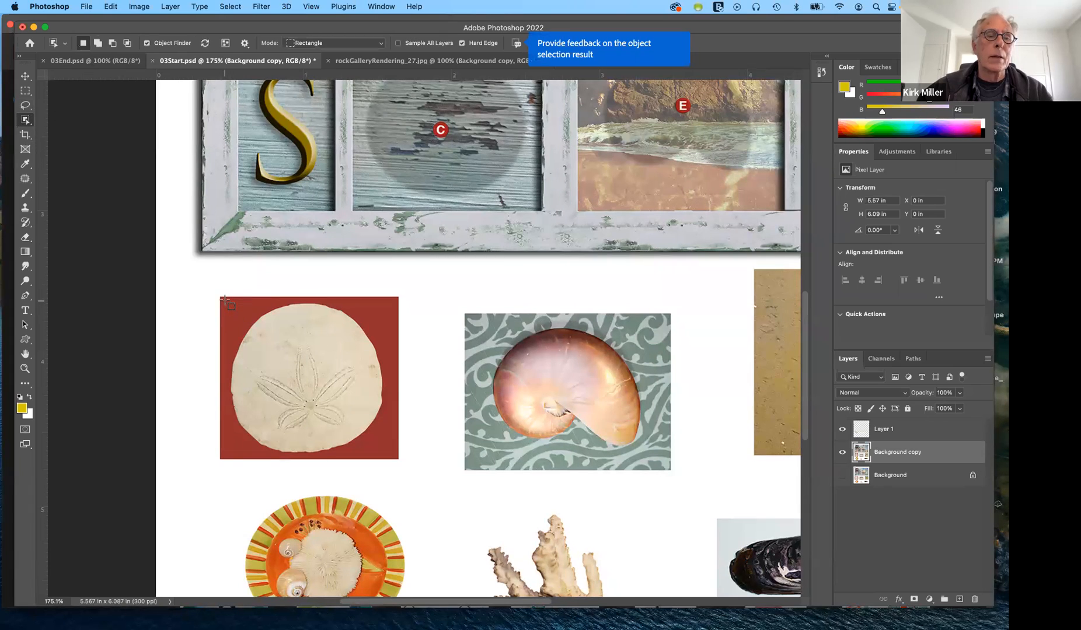
{"action": "left_click_drag", "start_coordinate": [225, 301], "coordinate": [393, 455]}
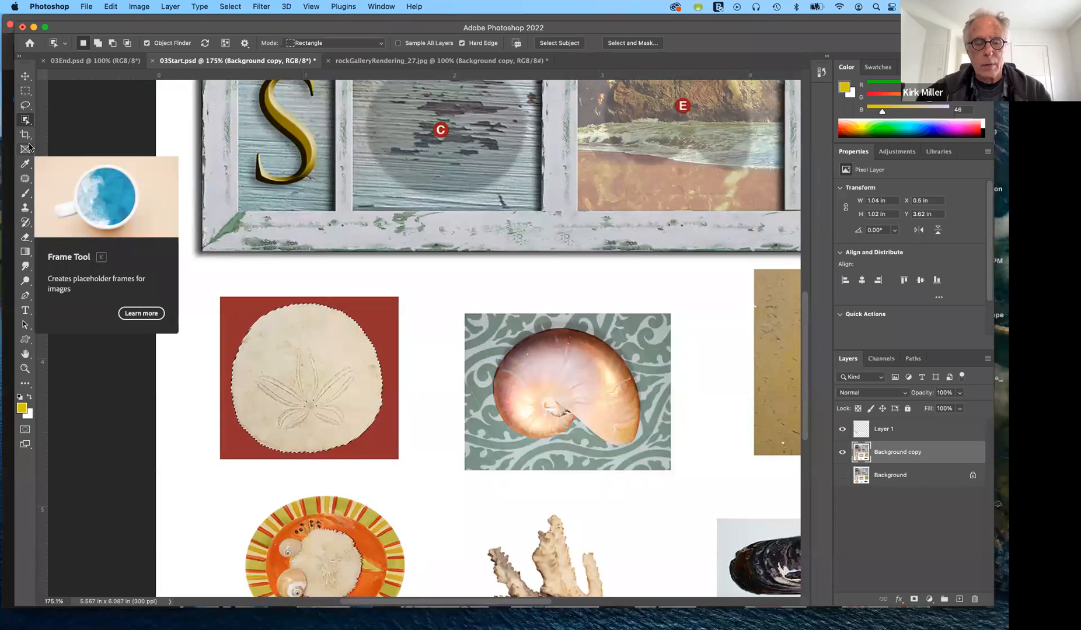
Step: Replace the sand dollar selection with an elliptical marquee about 1.07 by 0.93 in around the striped plate and copy the plate to a new layer
{"action": "key", "text": "super+d"}
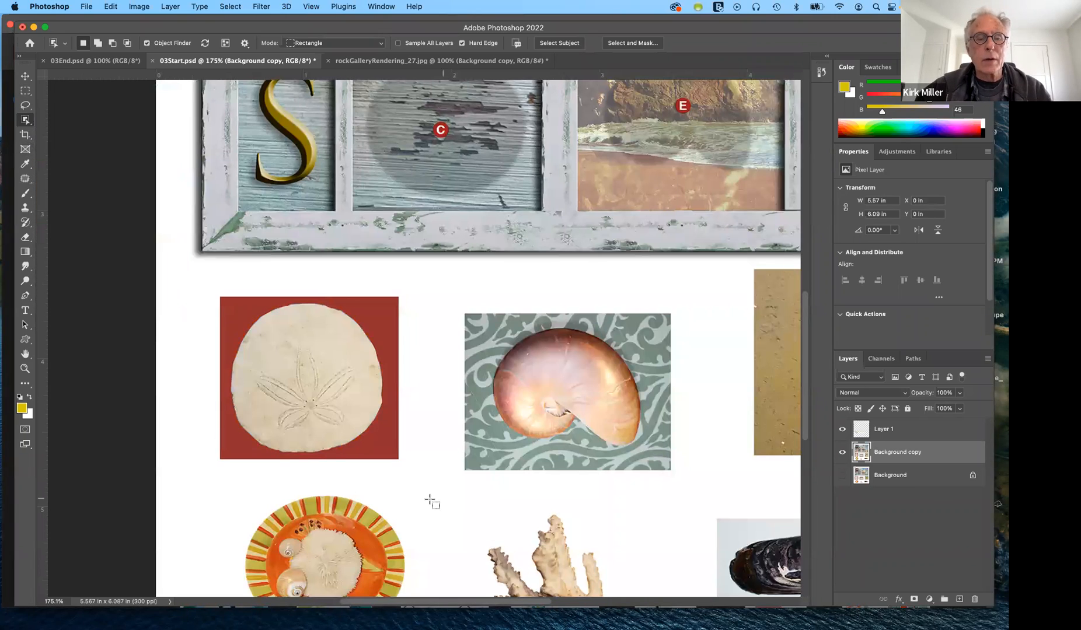
{"action": "scroll", "coordinate": [430, 500], "scroll_direction": "down", "scroll_amount": 5}
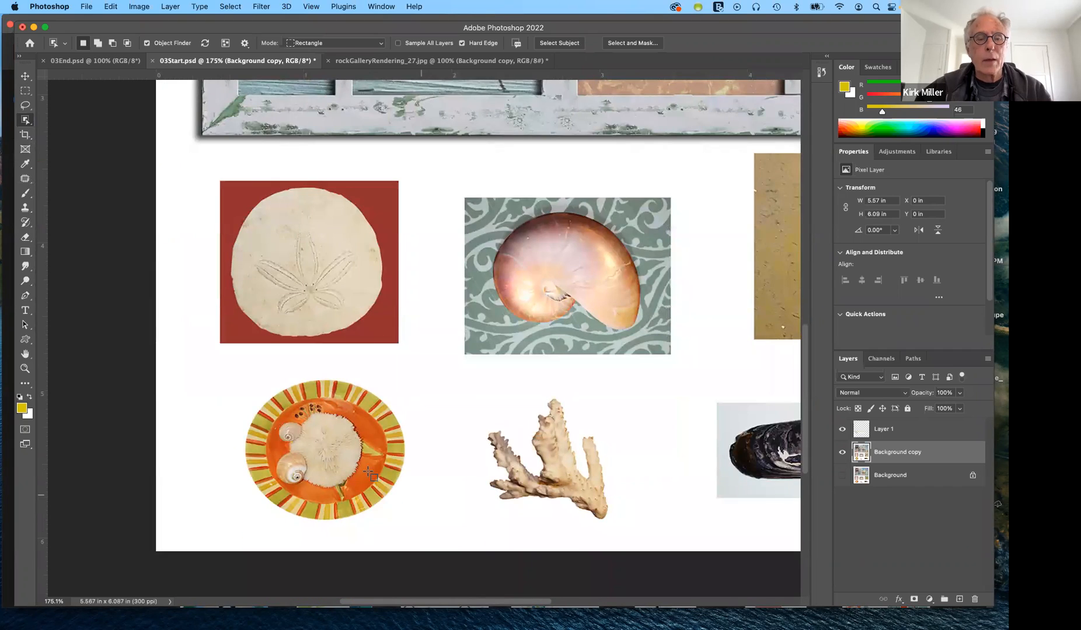
{"action": "scroll", "coordinate": [369, 469], "scroll_direction": "down", "scroll_amount": 2}
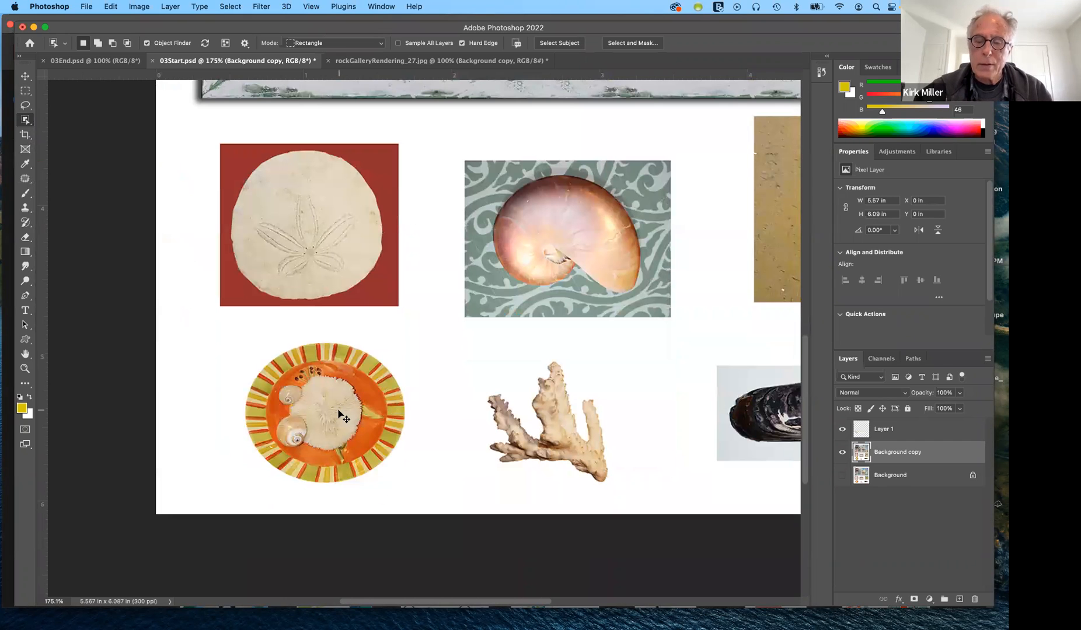
{"action": "key", "text": "super+equal"}
{"action": "key", "text": "super+equal"}
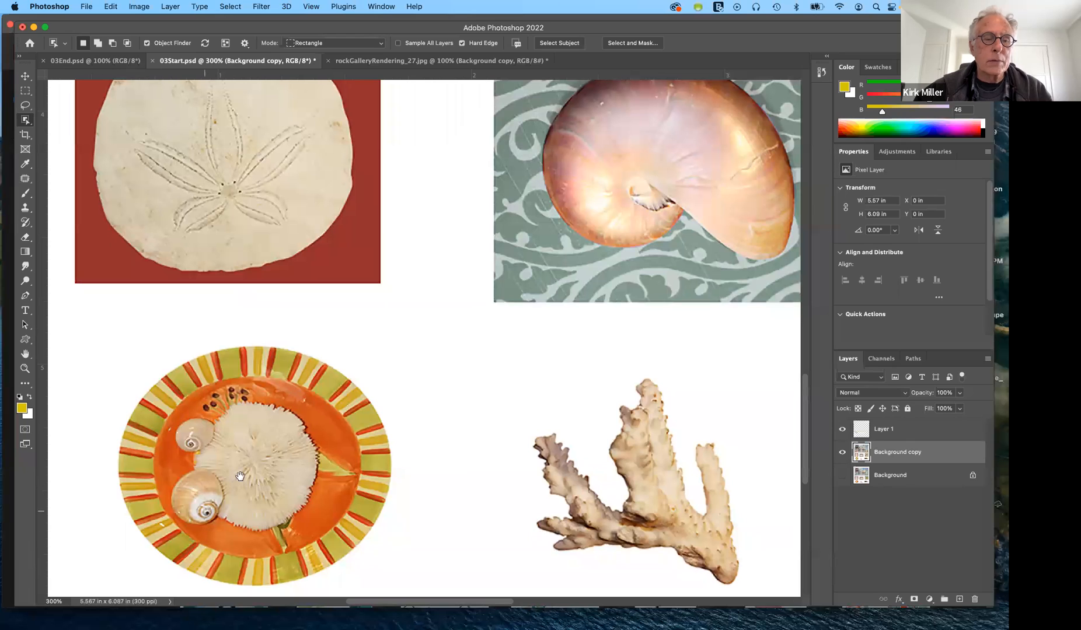
{"action": "left_click_drag", "start_coordinate": [245, 476], "coordinate": [355, 332]}
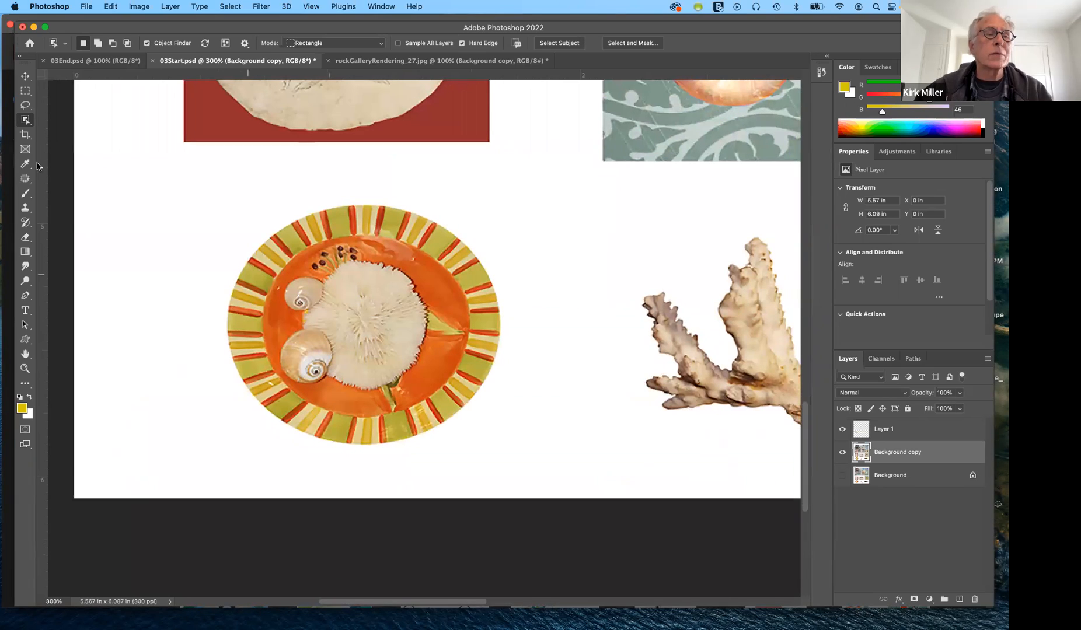
{"action": "left_click", "coordinate": [24, 93]}
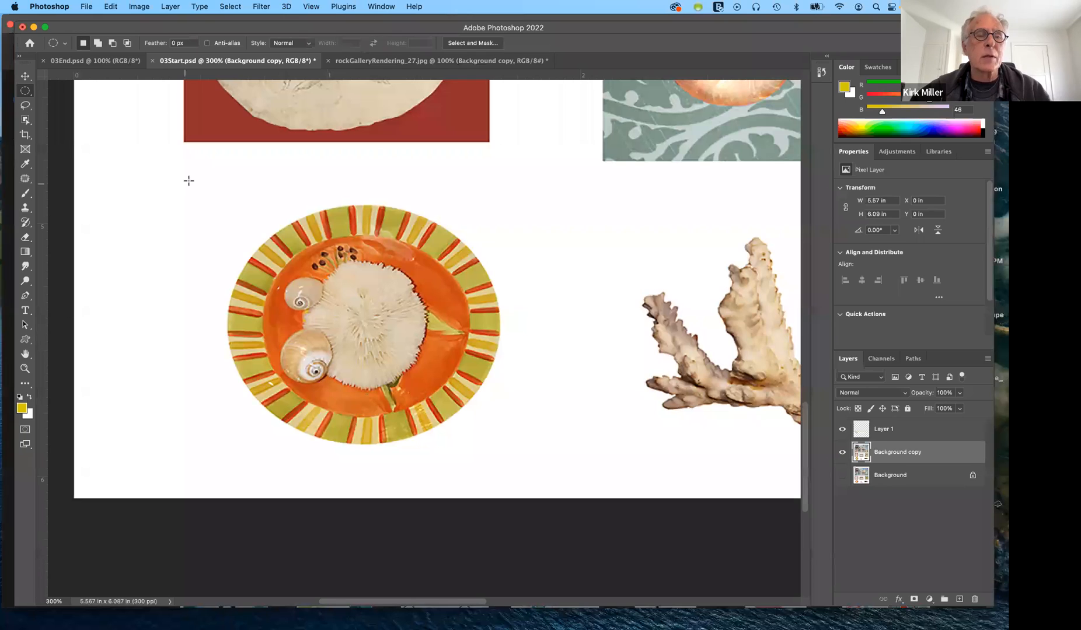
{"action": "left_click_drag", "start_coordinate": [188, 180], "coordinate": [500, 502]}
{"action": "left_click_drag", "start_coordinate": [499, 501], "coordinate": [499, 441]}
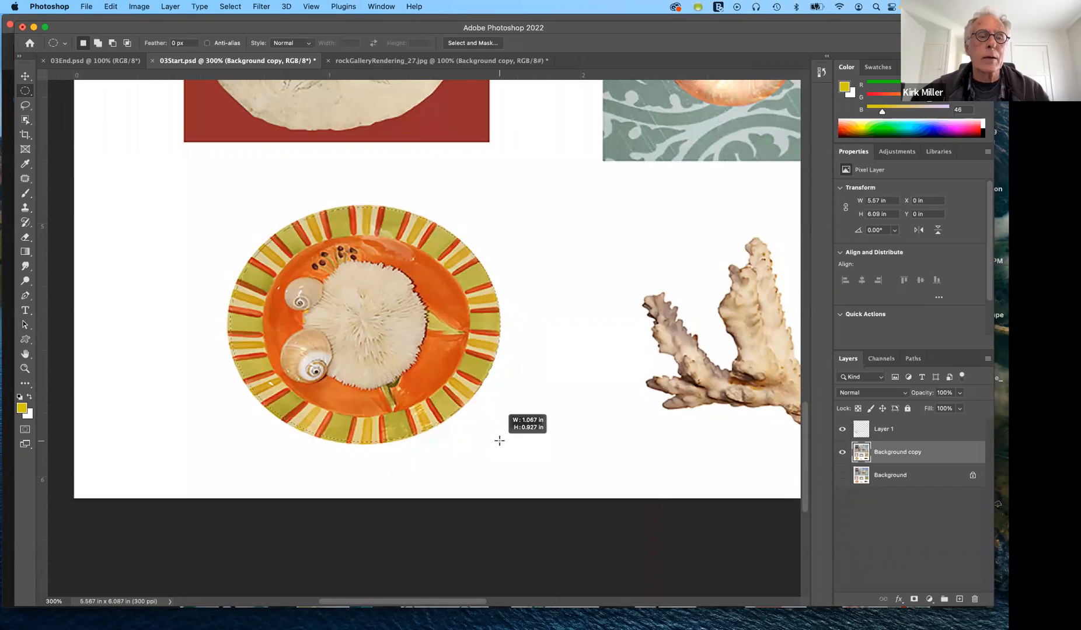
{"action": "left_click_drag", "start_coordinate": [500, 441], "coordinate": [499, 441]}
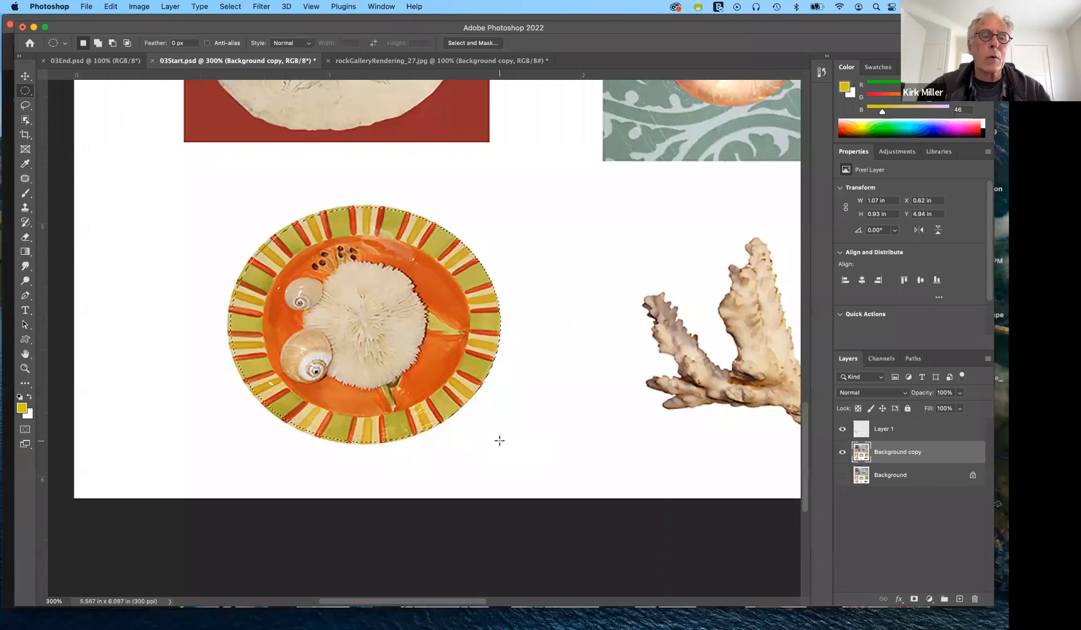
{"action": "key", "text": "Left"}
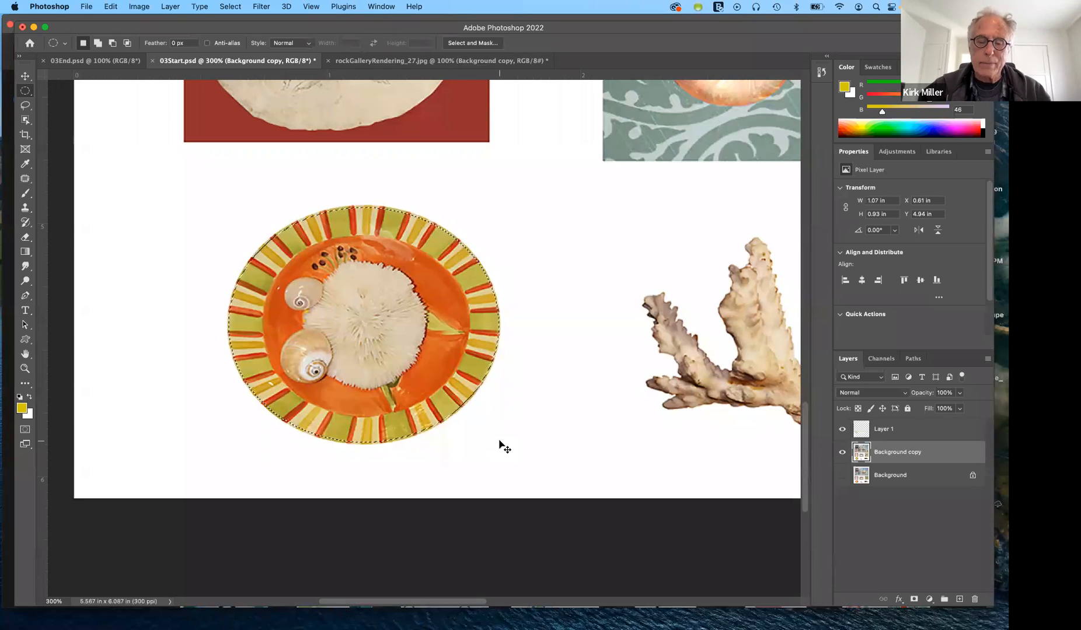
{"action": "key", "text": "super+j"}
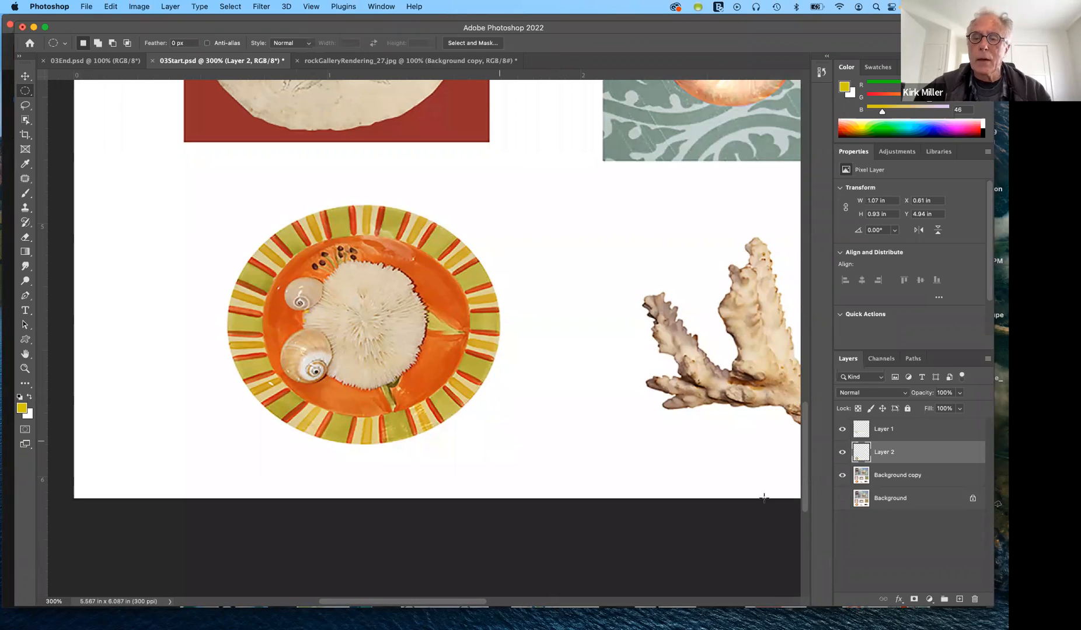
Step: Move the copied plate up toward the nautilus picture to check the cutout, and undo the move
{"action": "left_click", "coordinate": [25, 77]}
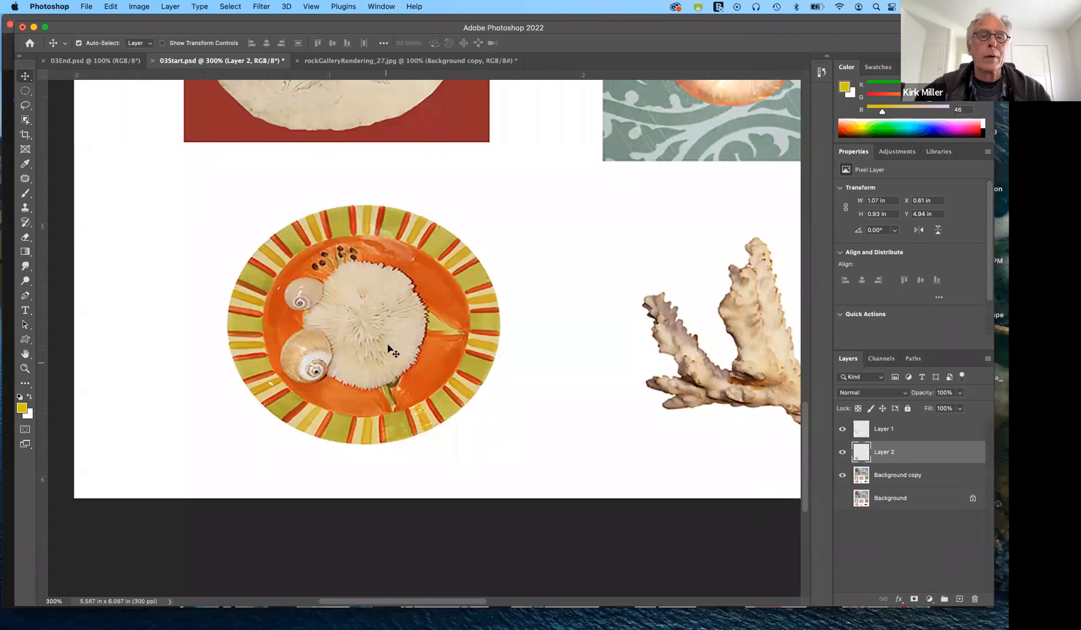
{"action": "left_click_drag", "start_coordinate": [387, 348], "coordinate": [613, 216]}
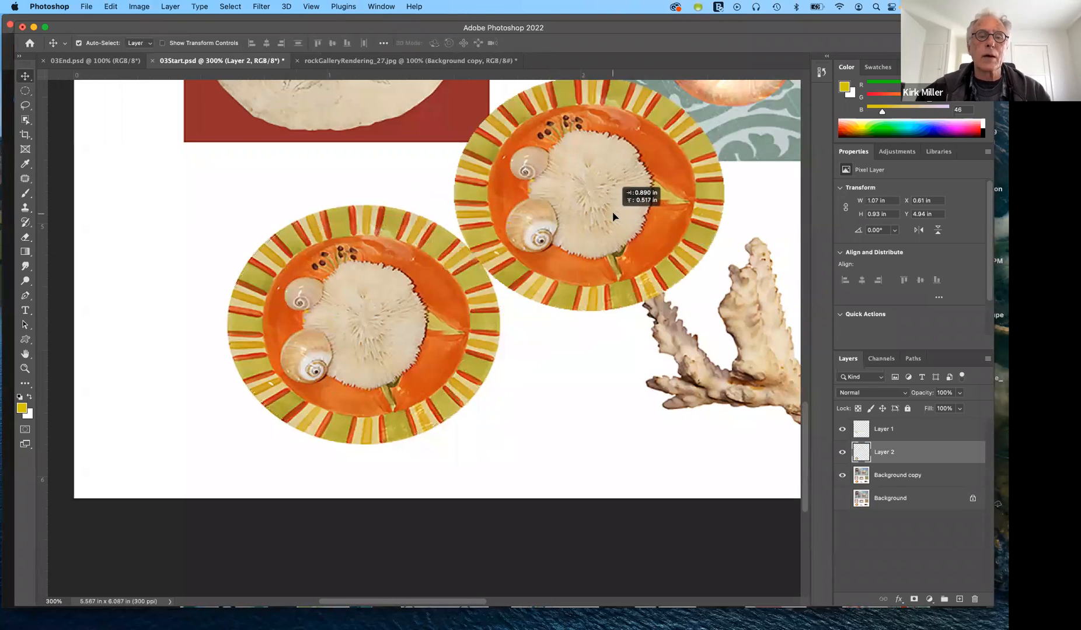
{"action": "key", "text": "super+z"}
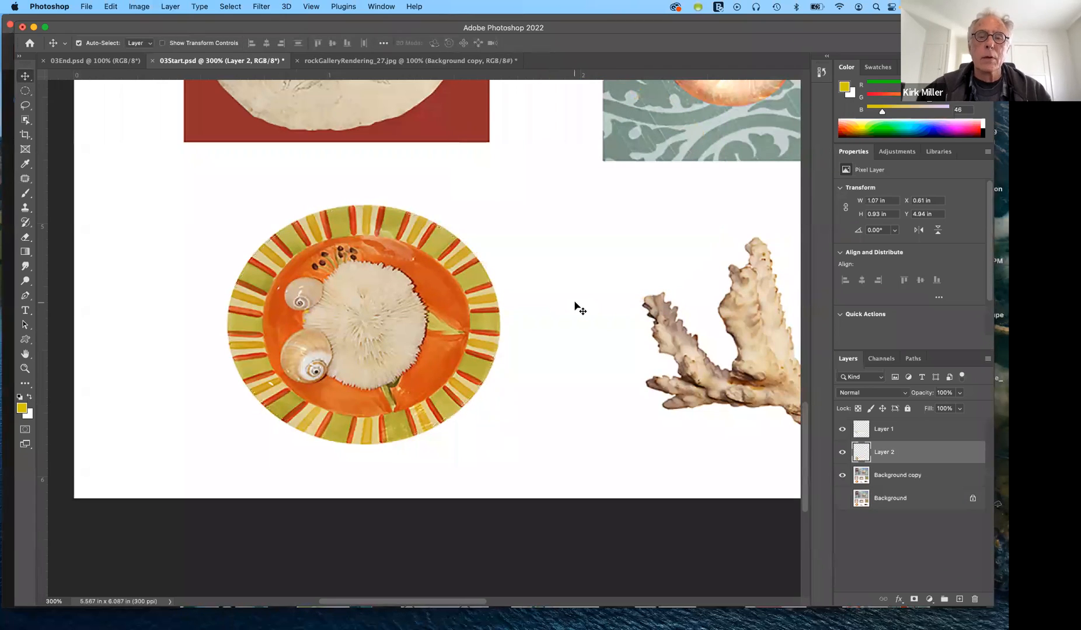
Step: Try to select the coral with the Object Selection tool in Rectangle mode while Layer 2 is active
{"action": "scroll", "coordinate": [578, 308], "scroll_direction": "right", "scroll_amount": 5}
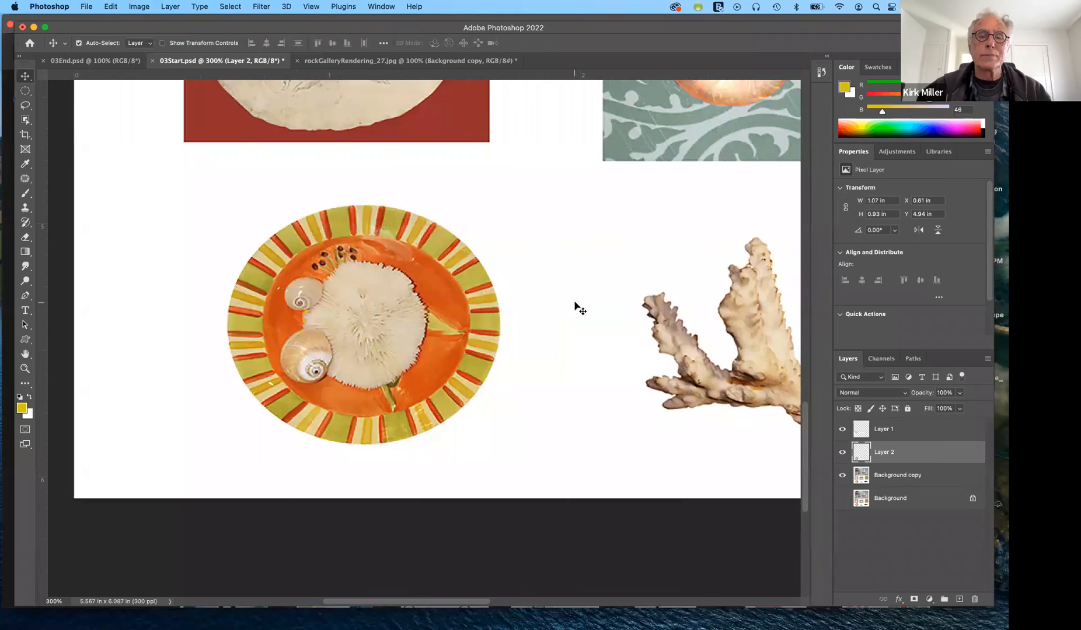
{"action": "scroll", "coordinate": [578, 308], "scroll_direction": "down", "scroll_amount": 3}
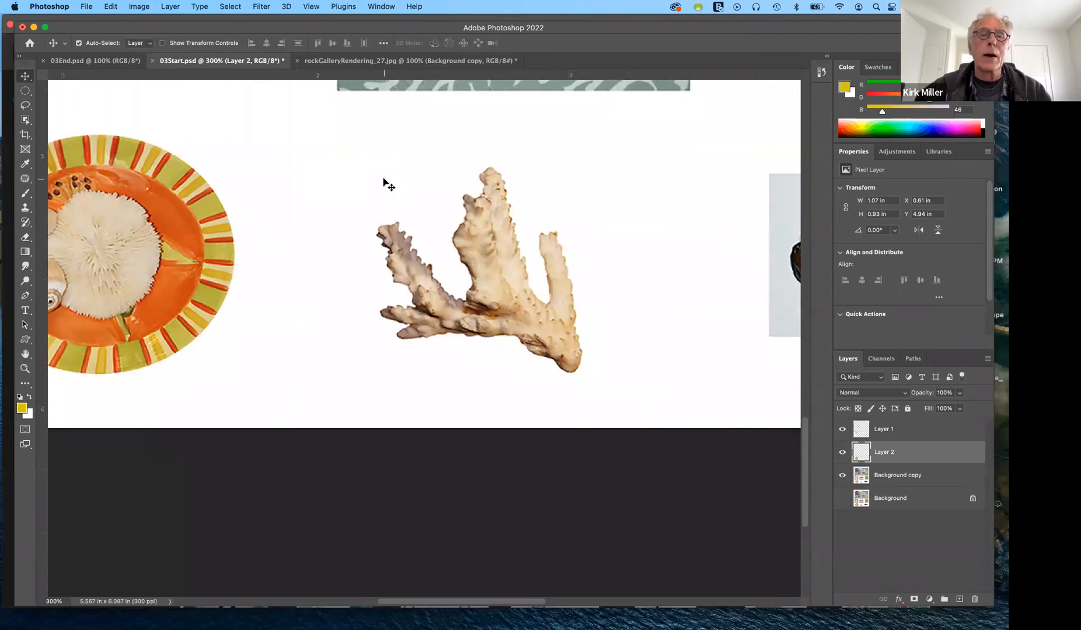
{"action": "left_click", "coordinate": [25, 120]}
{"action": "left_click_drag", "start_coordinate": [337, 141], "coordinate": [610, 389]}
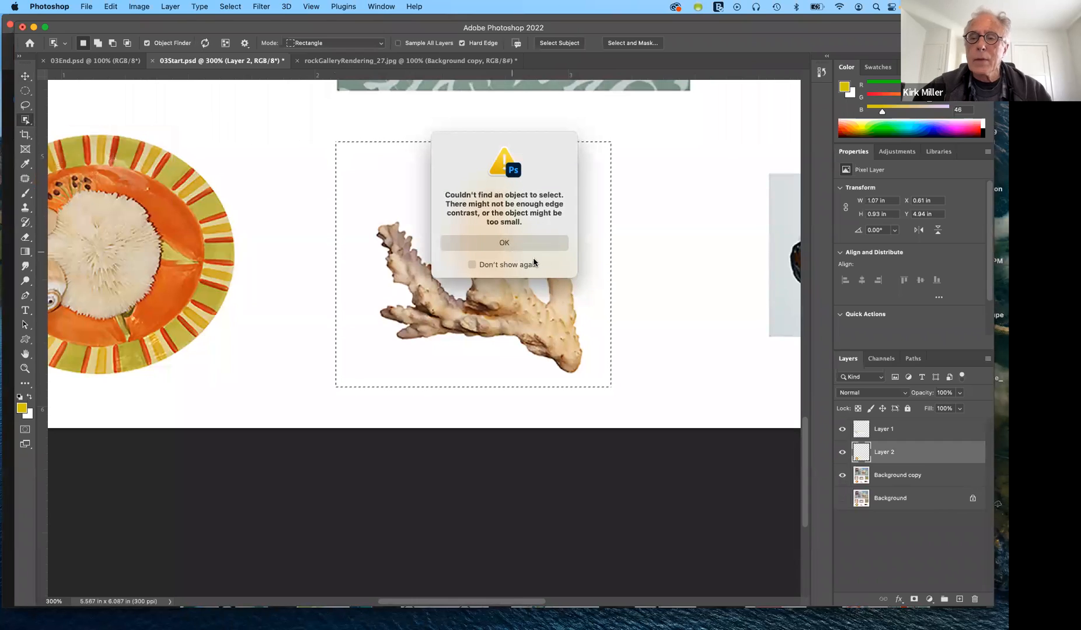
{"action": "left_click", "coordinate": [504, 244]}
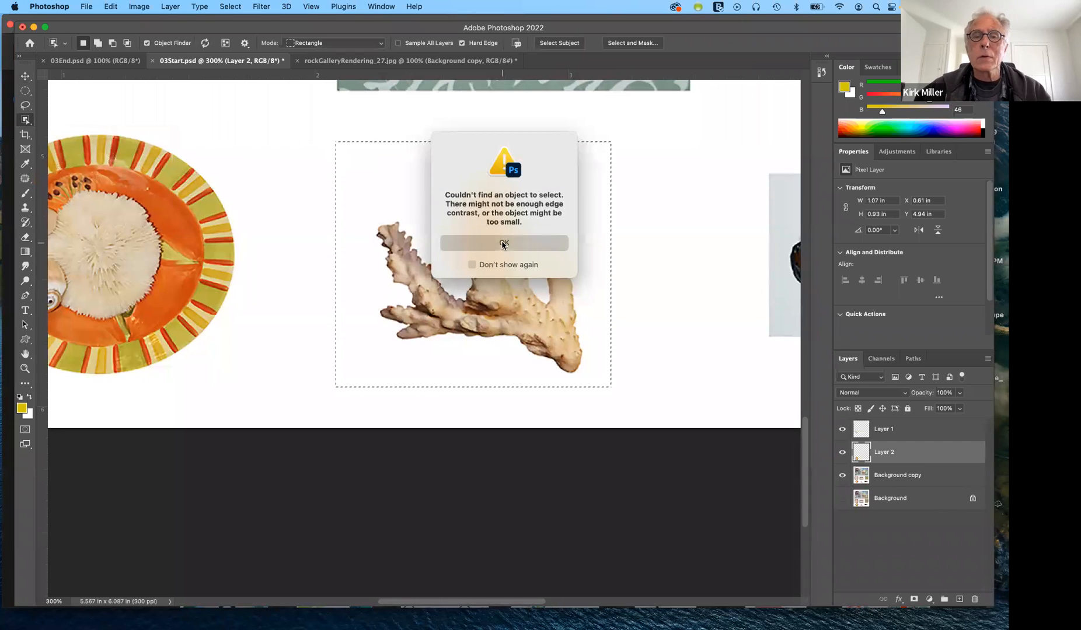
Step: Select the coral on the Background copy layer with the Object Selection tool and clear the selection
{"action": "left_click", "coordinate": [886, 477]}
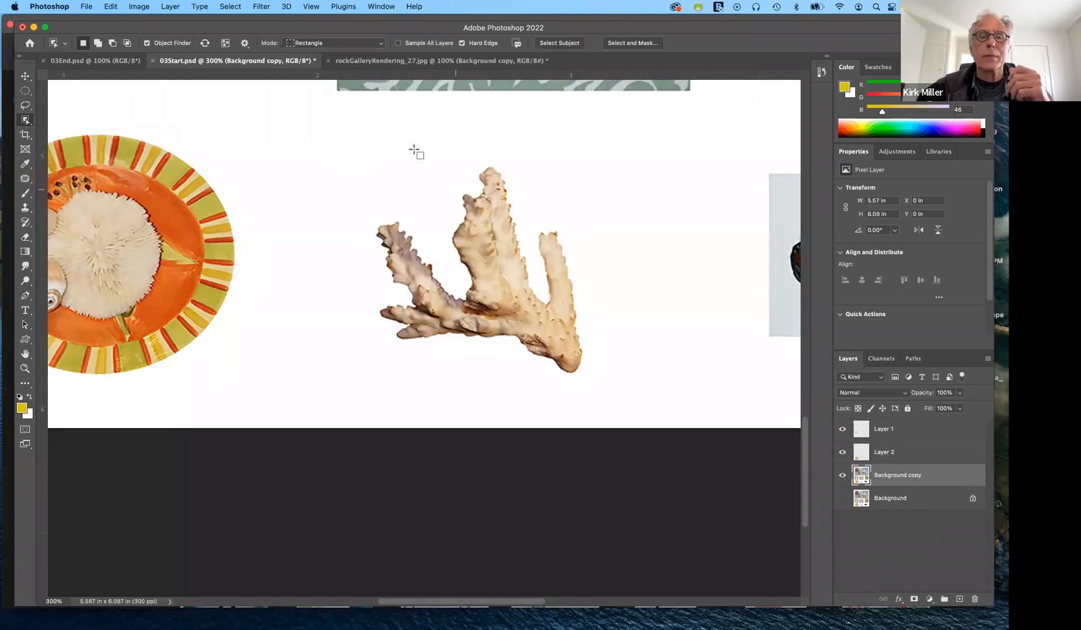
{"action": "mouse_move", "coordinate": [348, 138]}
{"action": "left_mouse_down"}
{"action": "mouse_move", "coordinate": [623, 353]}
{"action": "mouse_move", "coordinate": [612, 388]}
{"action": "mouse_move", "coordinate": [608, 377]}
{"action": "left_mouse_up"}
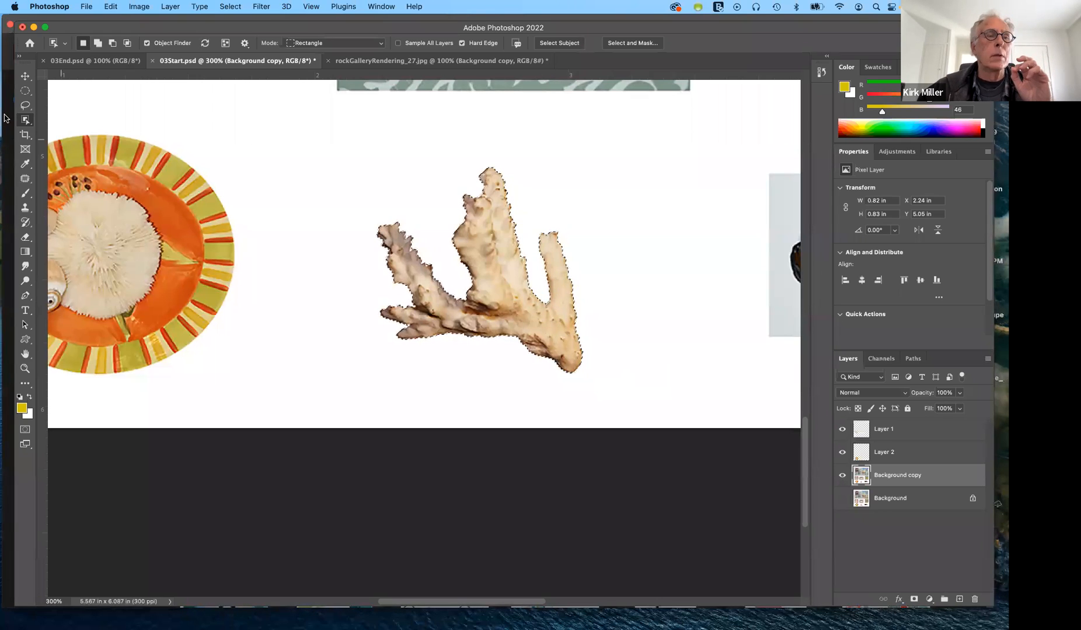
{"action": "left_click", "coordinate": [282, 221]}
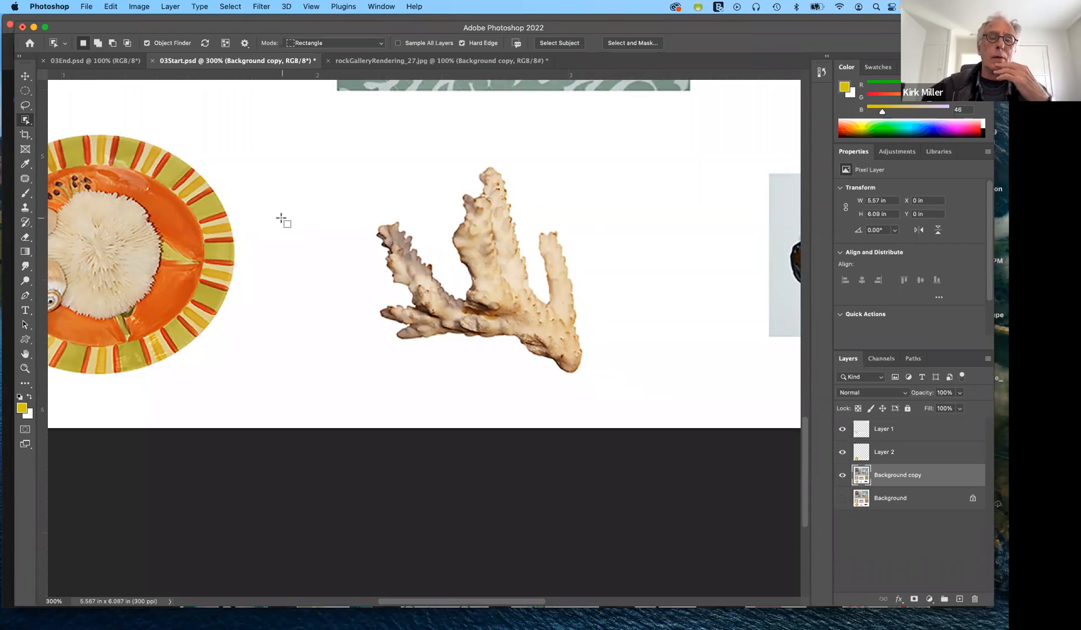
Step: Isolate the coral by subtracting its white background with the Magic Wand from a rectangular marquee about 1.1 by 1 in, and copy it to a new layer
{"action": "left_click", "coordinate": [27, 92]}
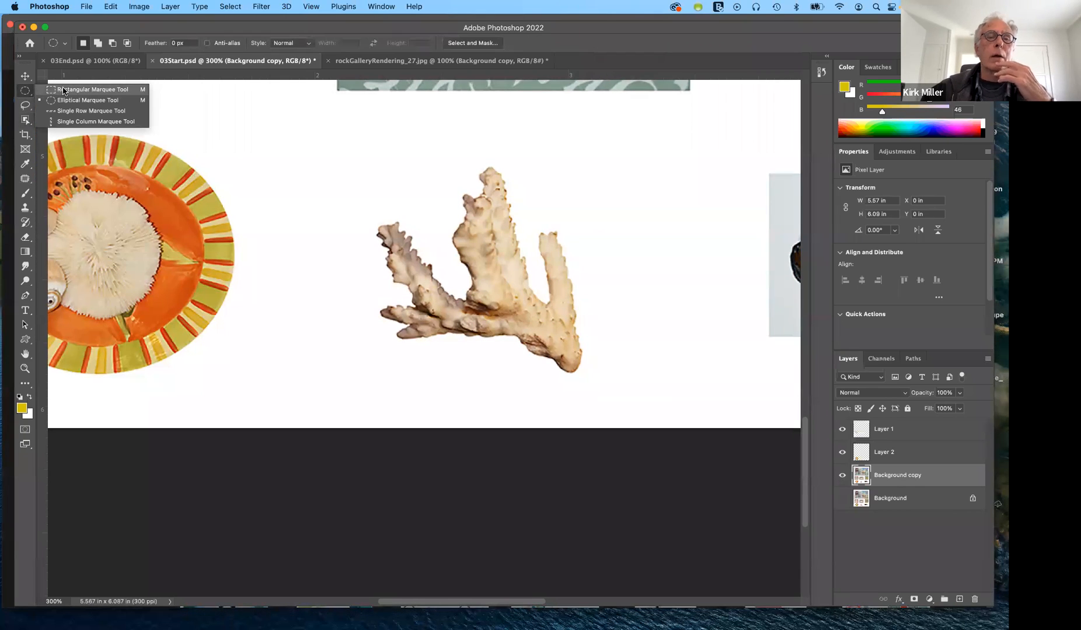
{"action": "left_click", "coordinate": [88, 89]}
{"action": "left_click_drag", "start_coordinate": [342, 141], "coordinate": [620, 394]}
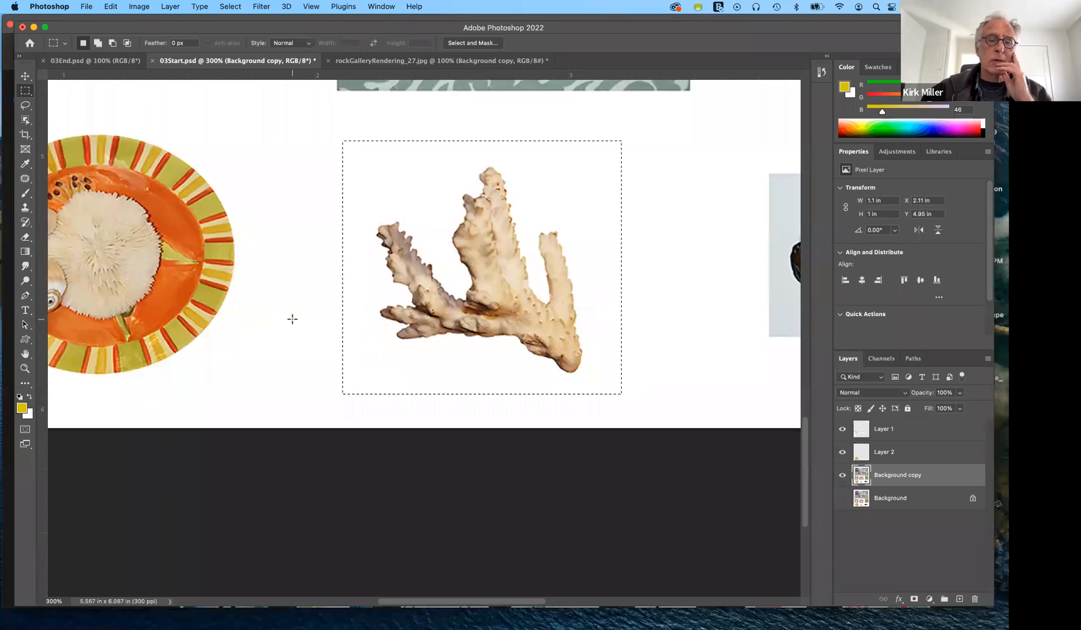
{"action": "left_click", "coordinate": [27, 120]}
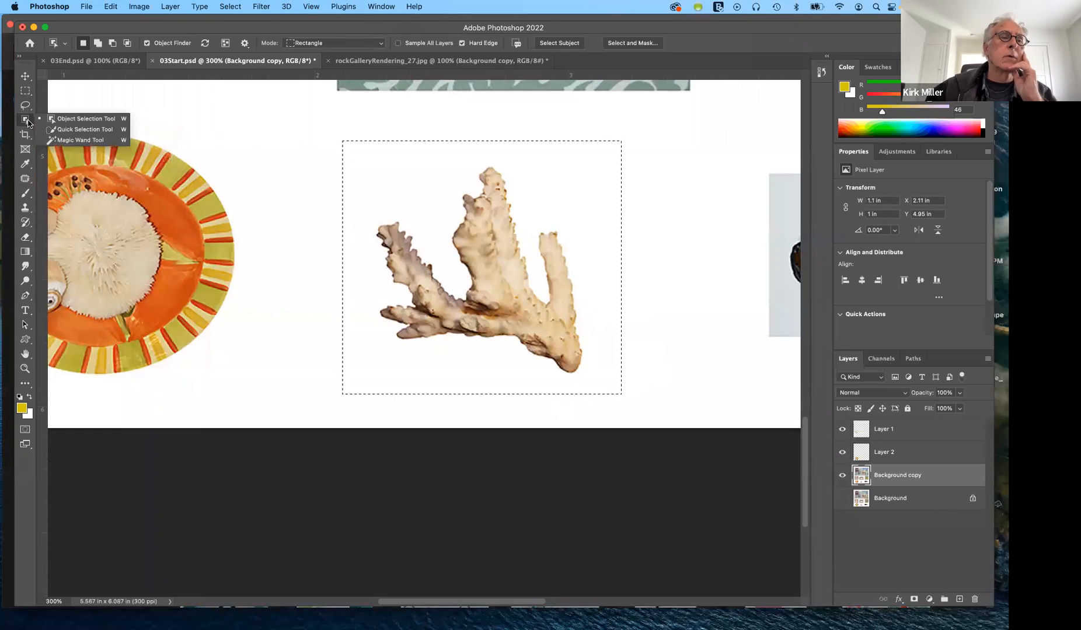
{"action": "left_click", "coordinate": [67, 140]}
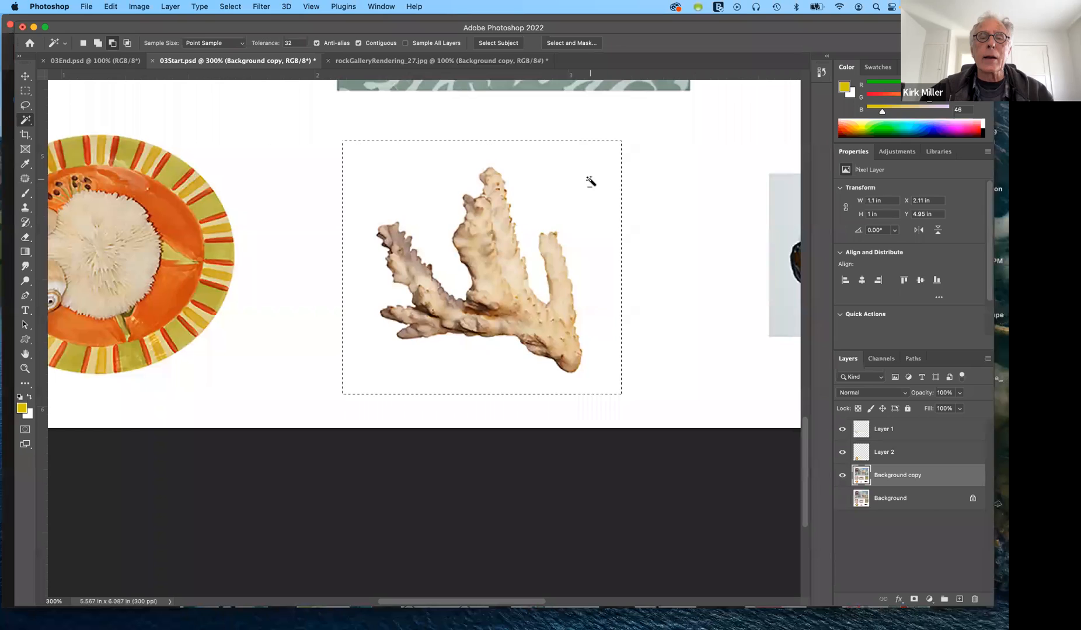
{"action": "left_click", "coordinate": [591, 182], "text": "alt"}
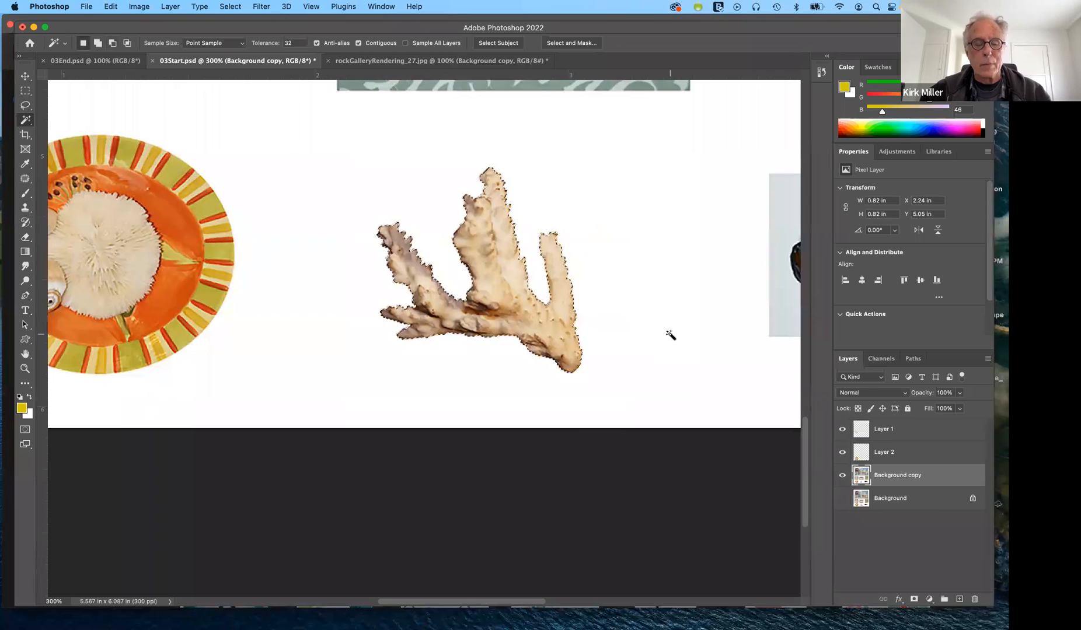
{"action": "key", "text": "super+j"}
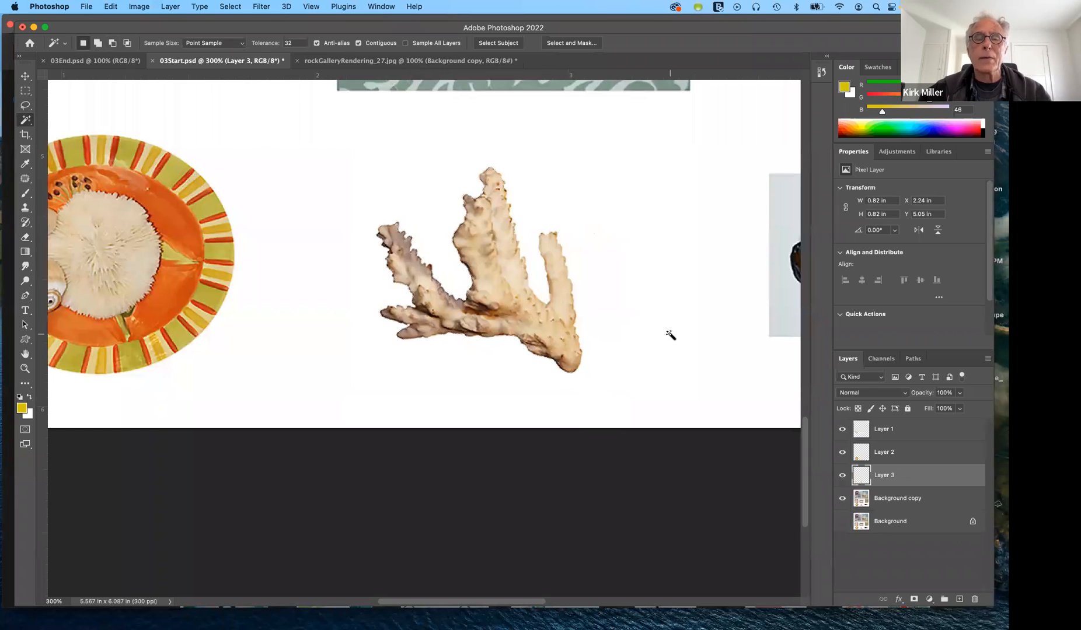
Step: Select the nautilus shell on the Background copy layer with the Object Selection tool in Rectangle mode
{"action": "scroll", "coordinate": [670, 334], "scroll_direction": "up", "scroll_amount": 5}
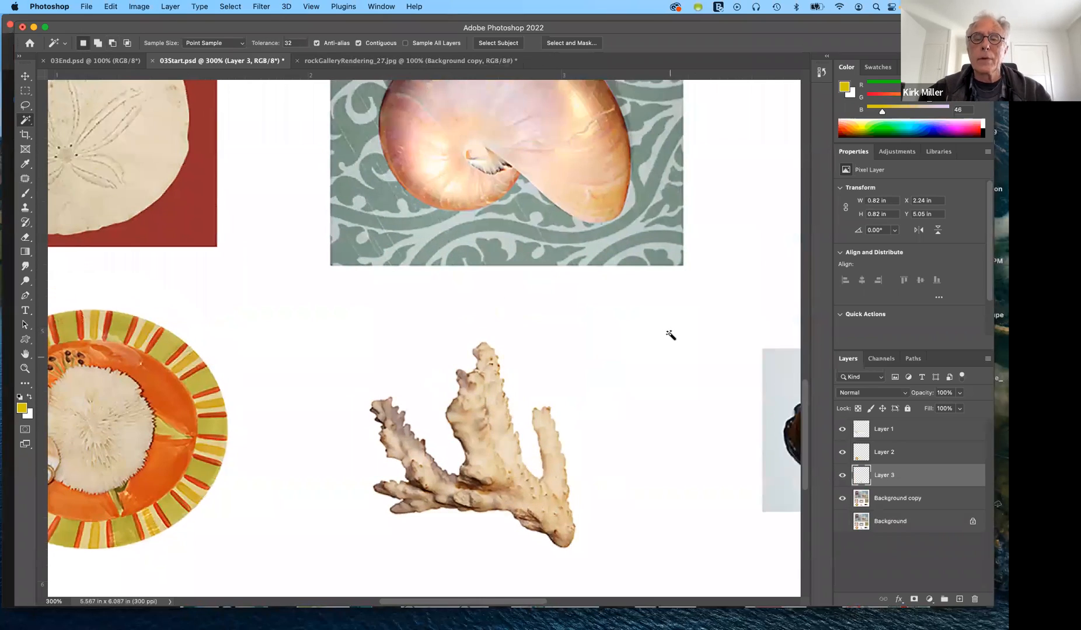
{"action": "scroll", "coordinate": [670, 334], "scroll_direction": "right", "scroll_amount": 3}
{"action": "scroll", "coordinate": [670, 334], "scroll_direction": "right", "scroll_amount": 3}
{"action": "scroll", "coordinate": [670, 334], "scroll_direction": "up", "scroll_amount": 5}
{"action": "scroll", "coordinate": [670, 334], "scroll_direction": "left", "scroll_amount": 6}
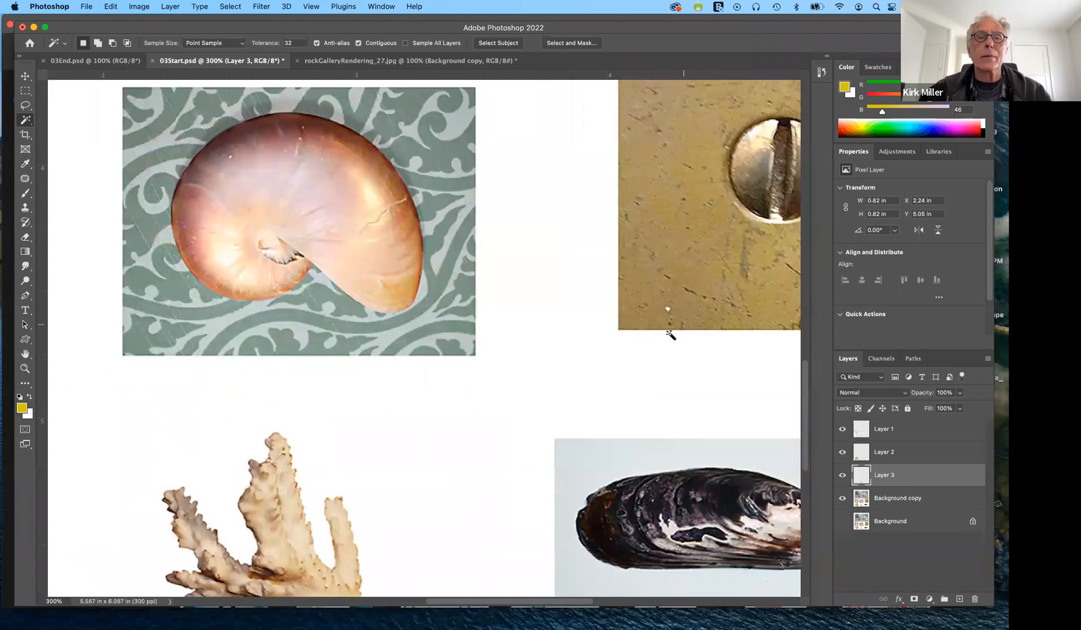
{"action": "scroll", "coordinate": [670, 334], "scroll_direction": "up", "scroll_amount": 4}
{"action": "scroll", "coordinate": [670, 334], "scroll_direction": "left", "scroll_amount": 2}
{"action": "scroll", "coordinate": [670, 334], "scroll_direction": "right", "scroll_amount": 3}
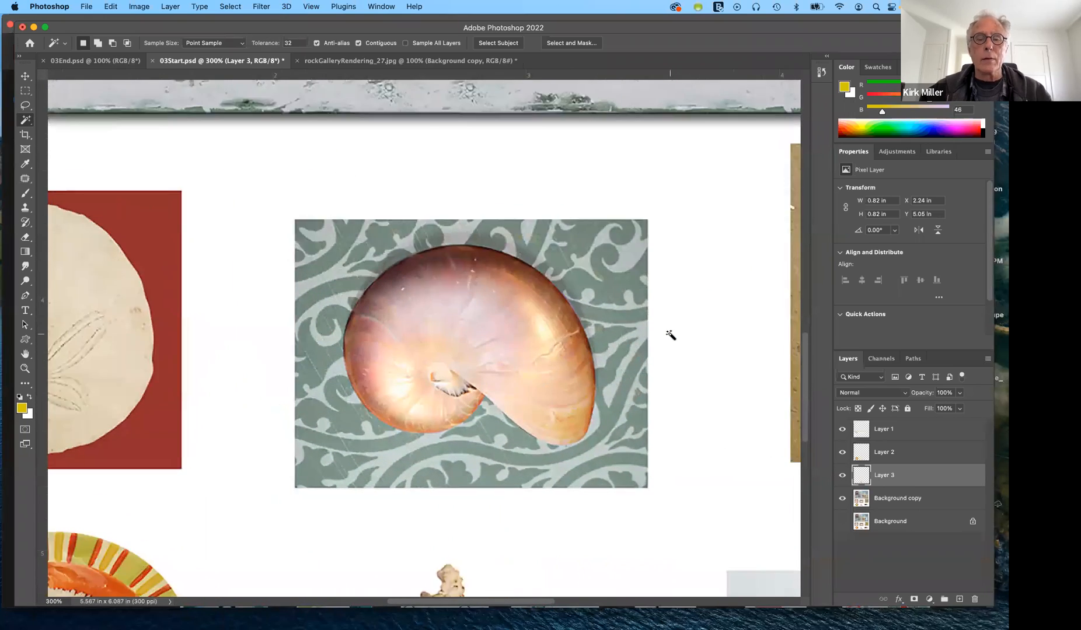
{"action": "scroll", "coordinate": [670, 334], "scroll_direction": "right", "scroll_amount": 1}
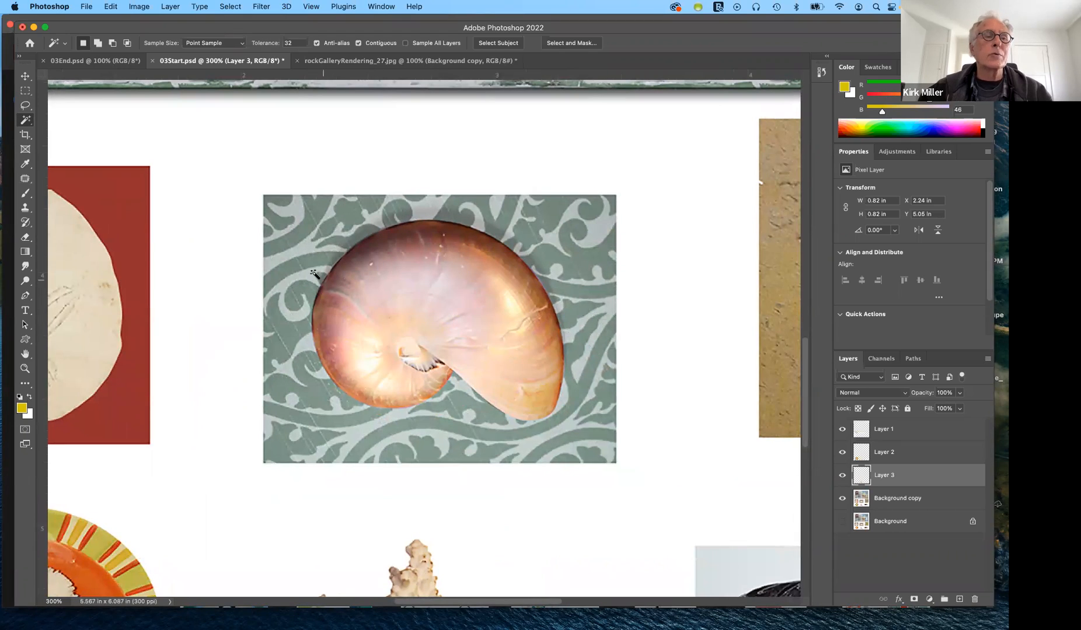
{"action": "right_click", "coordinate": [27, 123]}
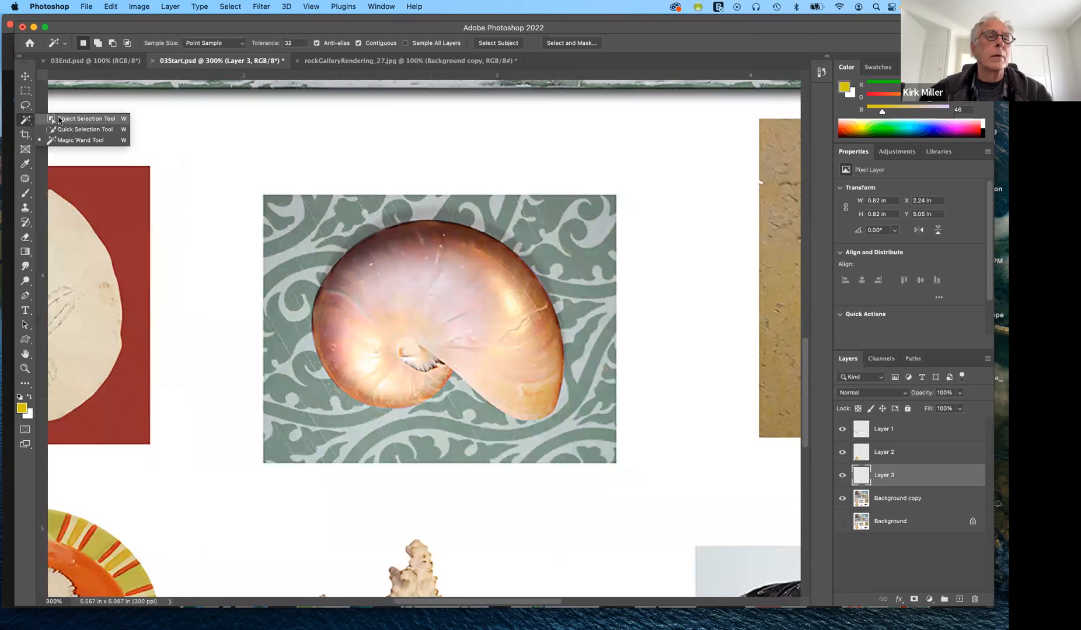
{"action": "left_click", "coordinate": [60, 120]}
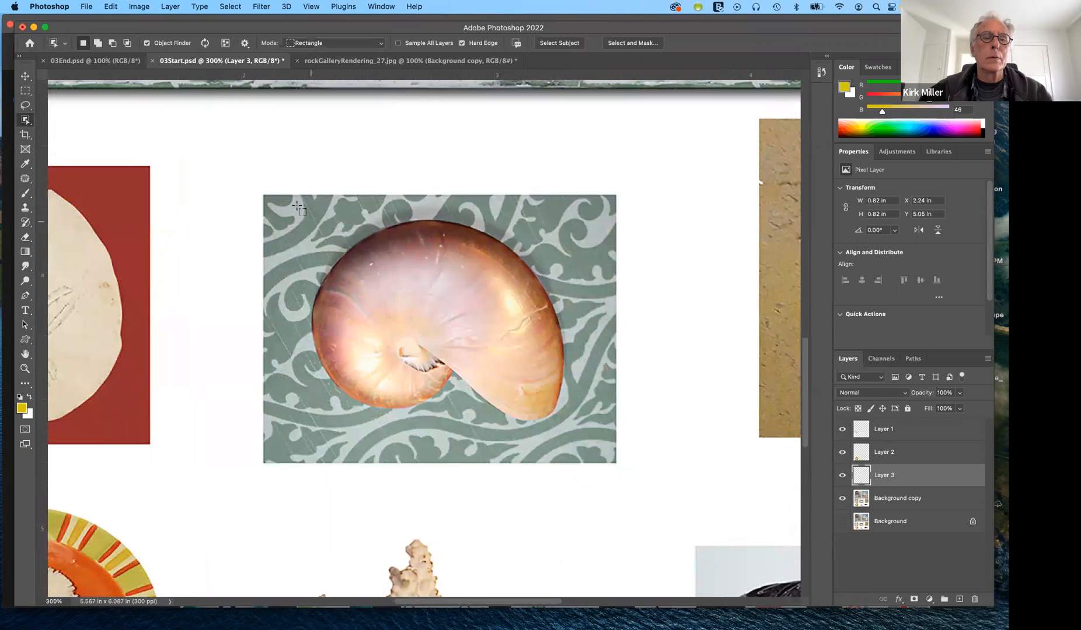
{"action": "left_click_drag", "start_coordinate": [293, 203], "coordinate": [585, 441]}
{"action": "left_click", "coordinate": [535, 245]}
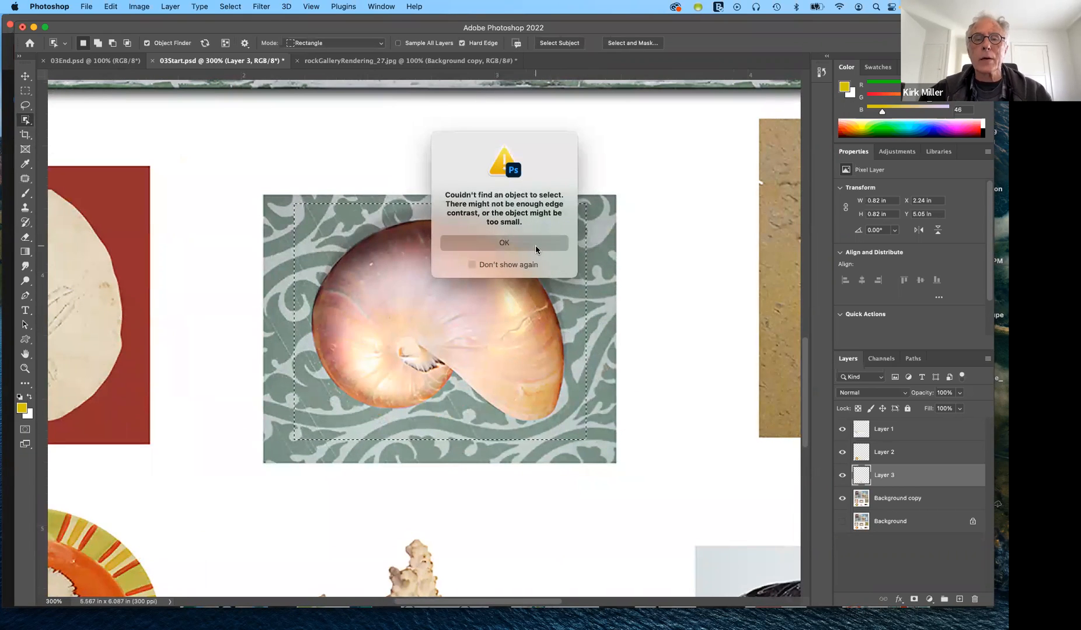
{"action": "left_click", "coordinate": [887, 500]}
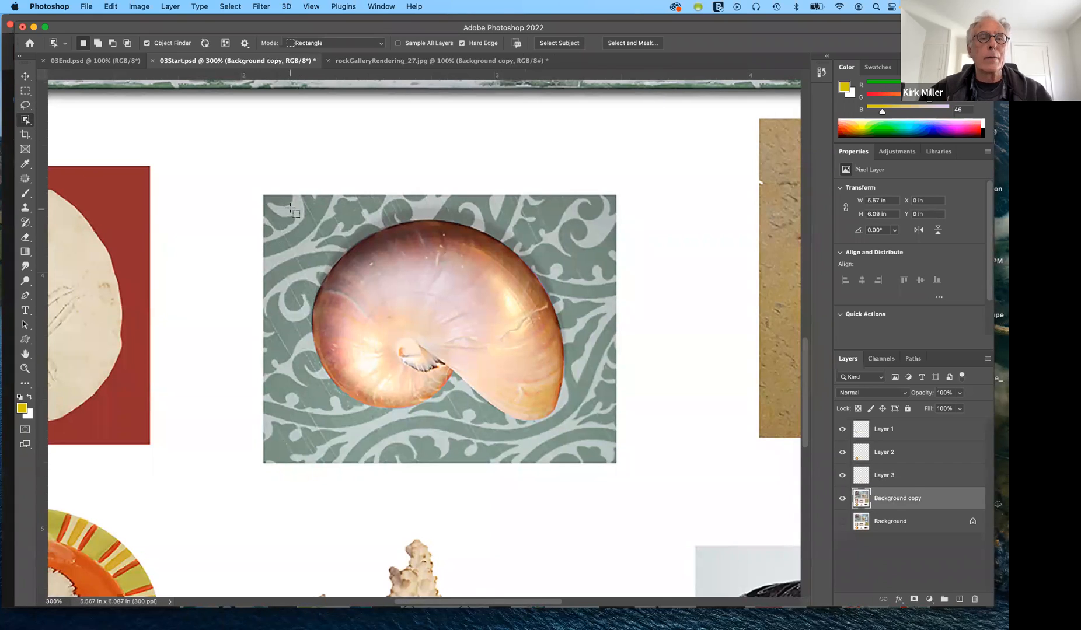
{"action": "left_click_drag", "start_coordinate": [372, 253], "coordinate": [583, 444]}
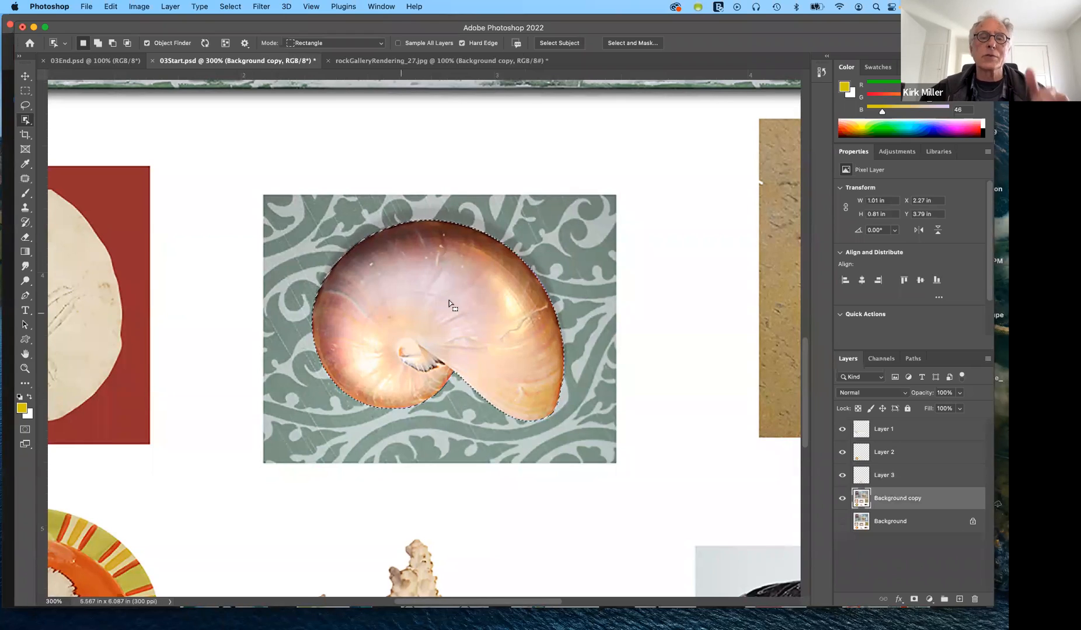
Step: Clear the nautilus selection and switch to the Magnetic Lasso tool with a precise cursor showing its 10 px width
{"action": "left_click", "coordinate": [339, 225]}
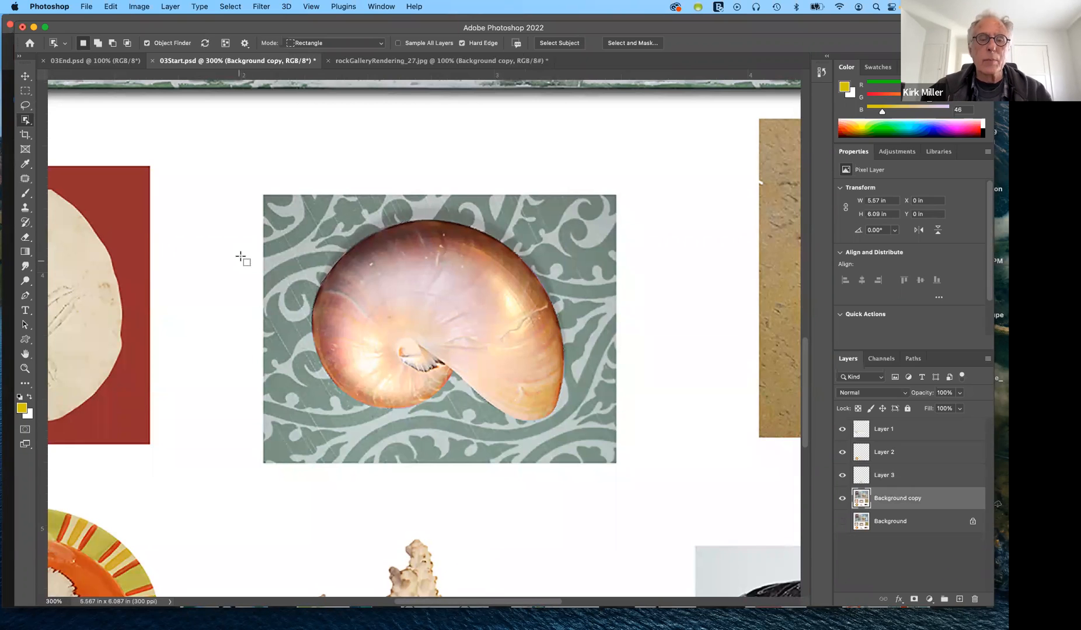
{"action": "key", "text": "super+plus"}
{"action": "key", "text": "super+plus"}
{"action": "key", "text": "super+plus"}
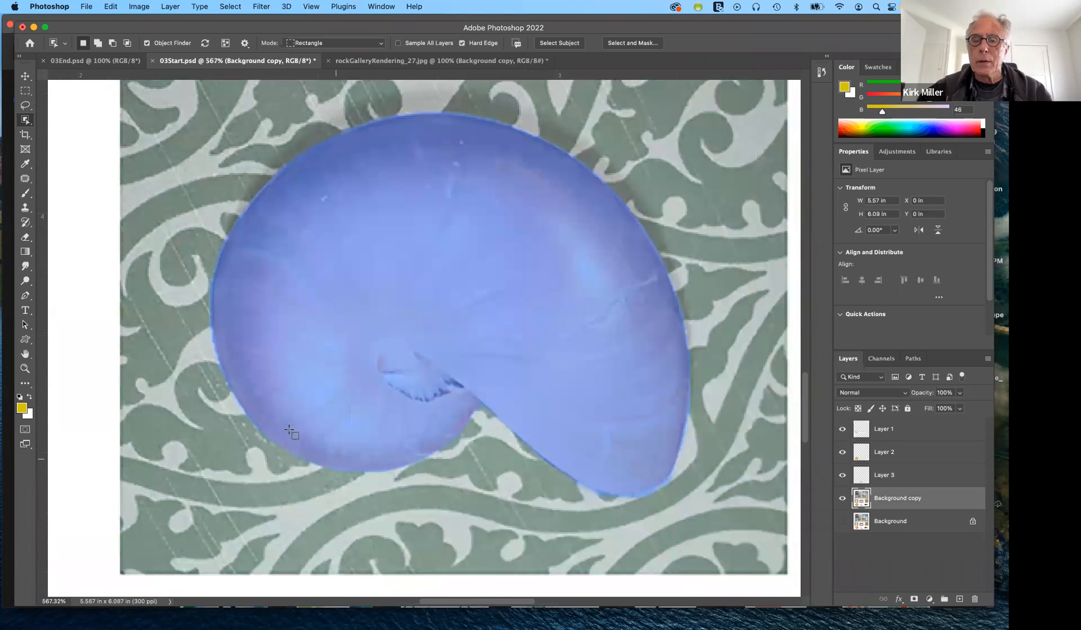
{"action": "left_click", "coordinate": [26, 106]}
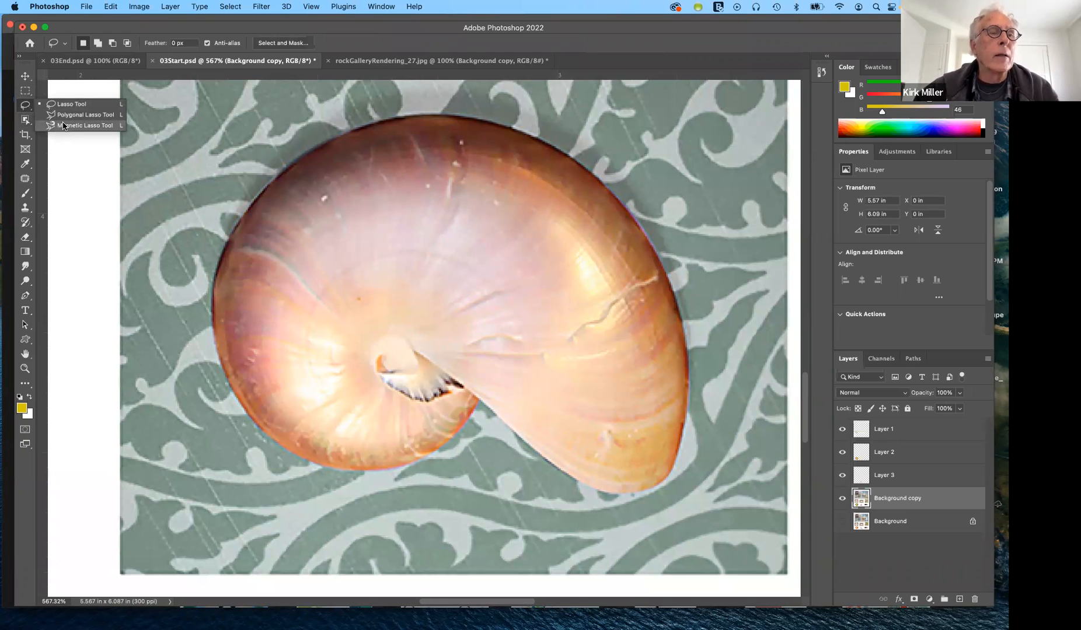
{"action": "left_click", "coordinate": [82, 125]}
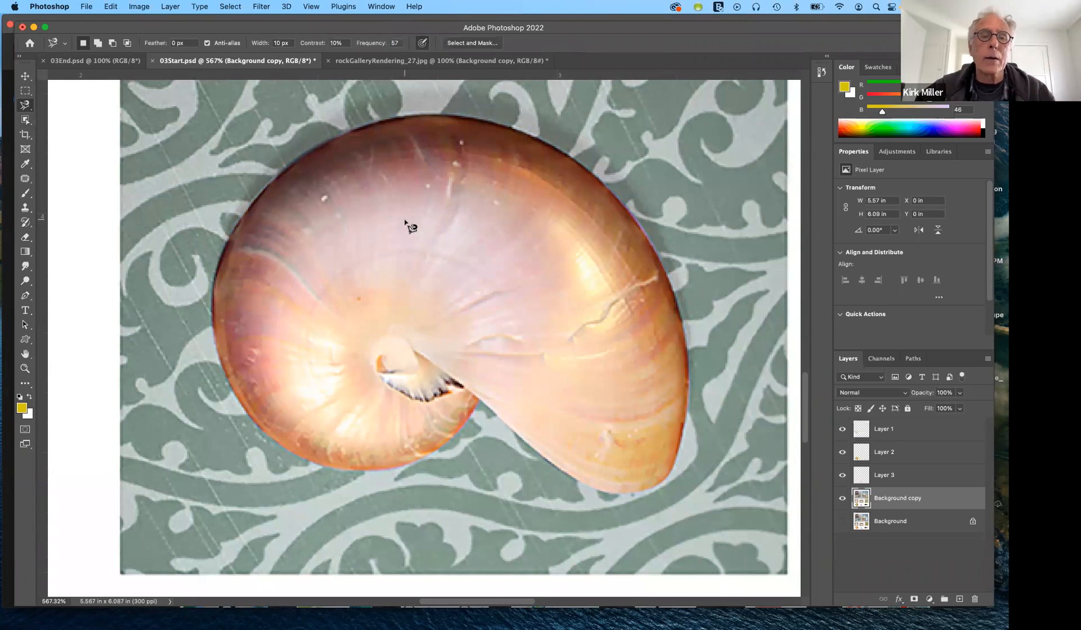
{"action": "key", "text": "Caps_Lock"}
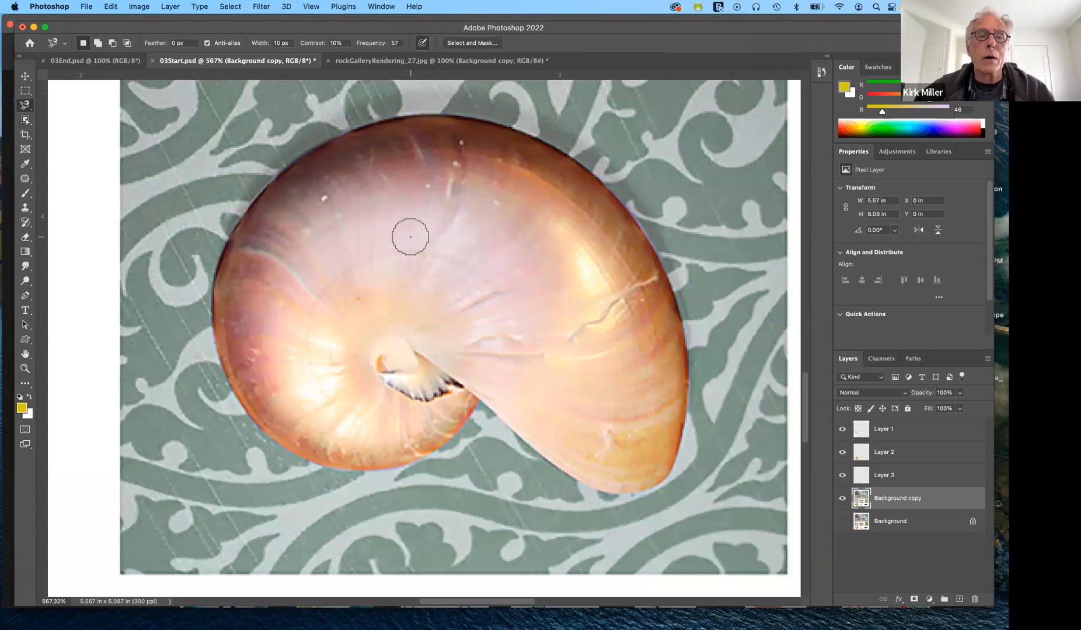
Step: Trace the nautilus outline with the Magnetic Lasso, adding manual anchor points around the shell's tip and inner notch, and close the selection
{"action": "left_click", "coordinate": [446, 115]}
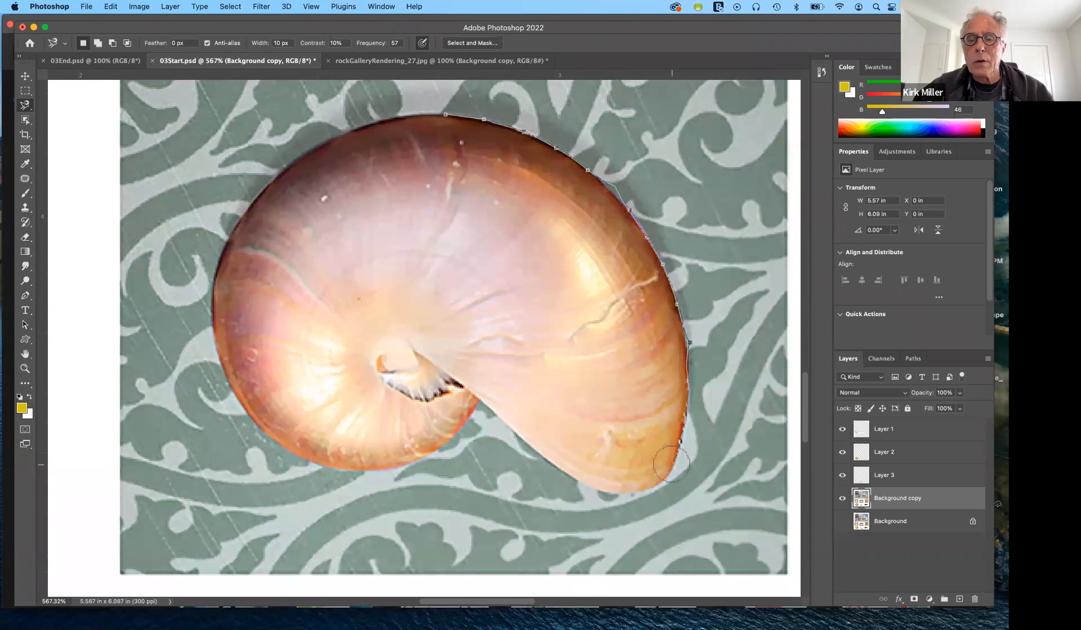
{"action": "left_click", "coordinate": [651, 488]}
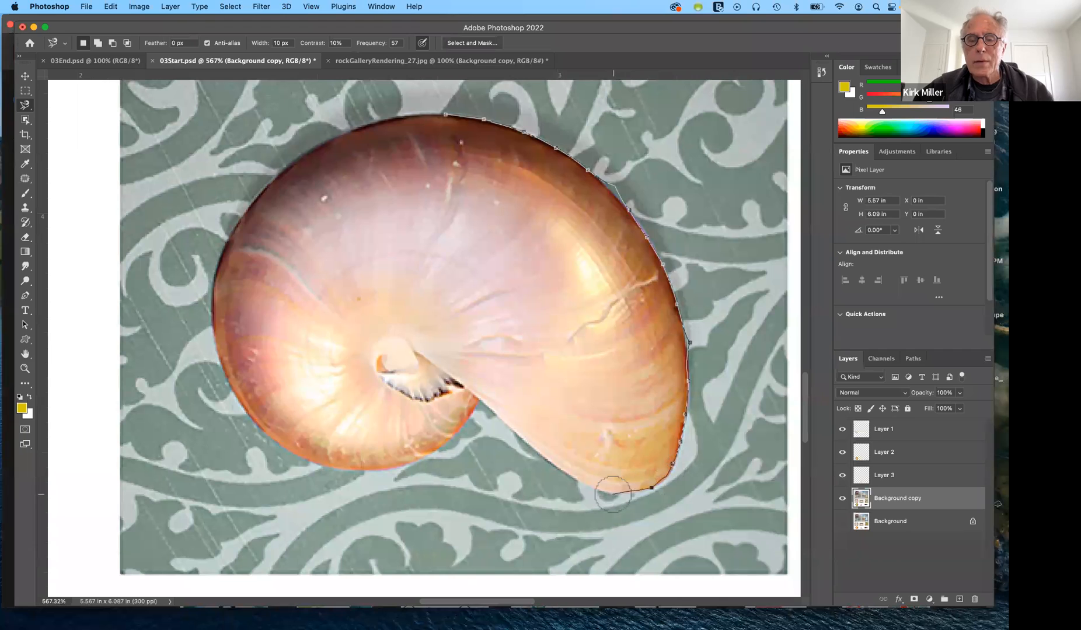
{"action": "left_click", "coordinate": [612, 494]}
{"action": "left_click", "coordinate": [576, 479]}
{"action": "left_click", "coordinate": [529, 443]}
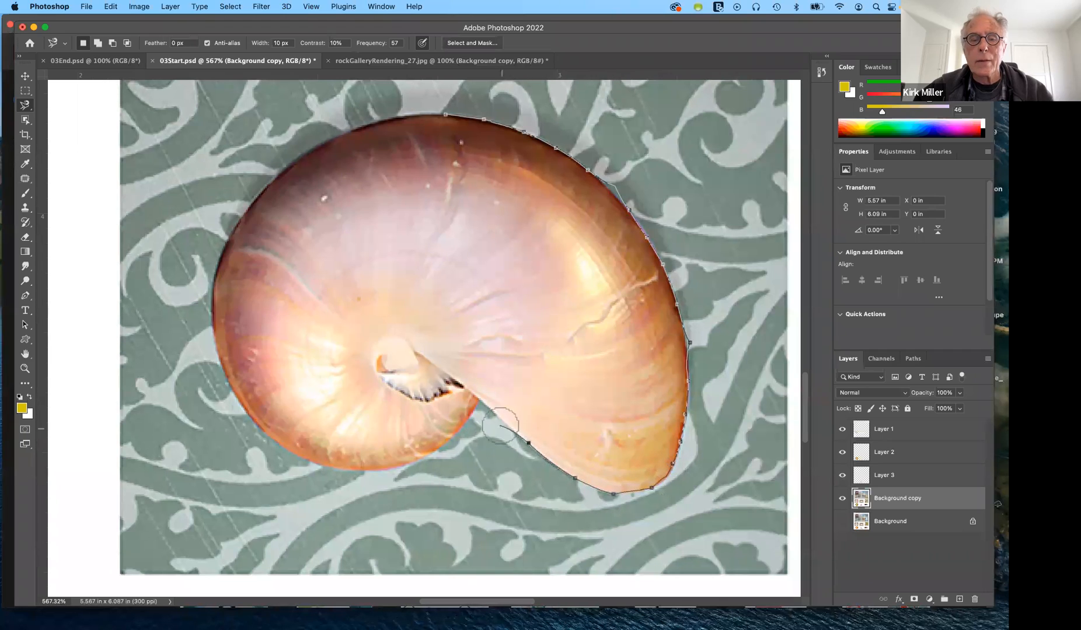
{"action": "left_click", "coordinate": [500, 419]}
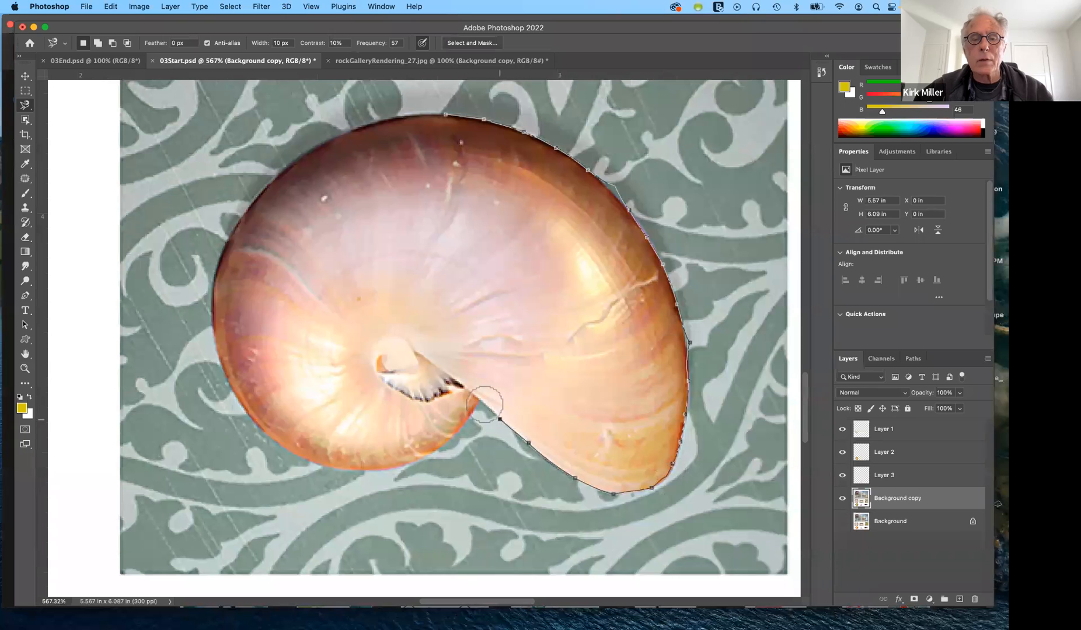
{"action": "left_click", "coordinate": [477, 399]}
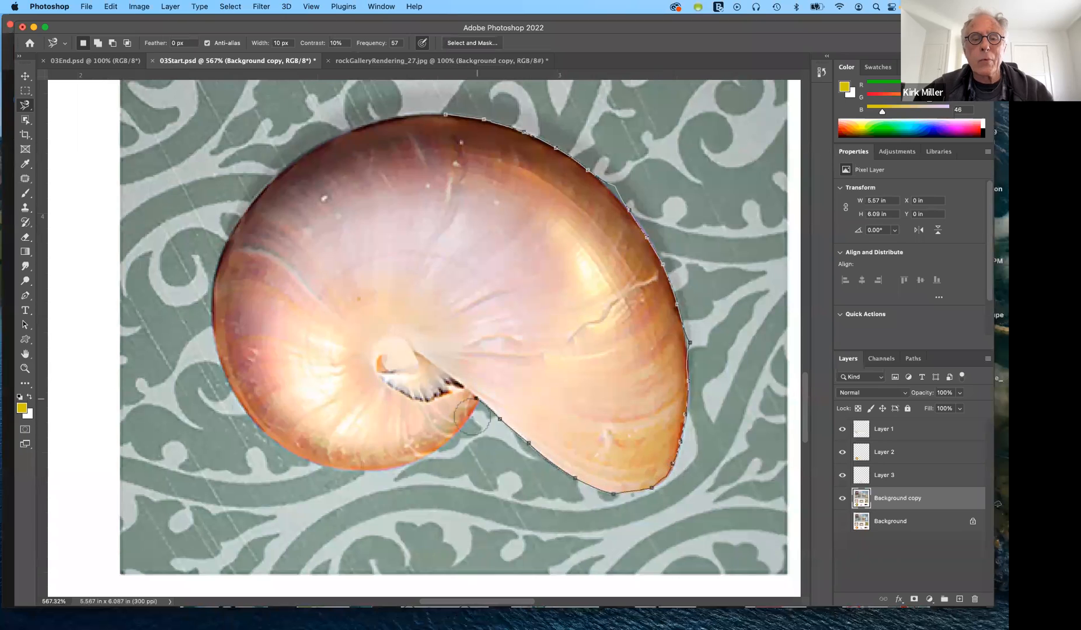
{"action": "left_click", "coordinate": [470, 415]}
{"action": "left_click", "coordinate": [409, 463]}
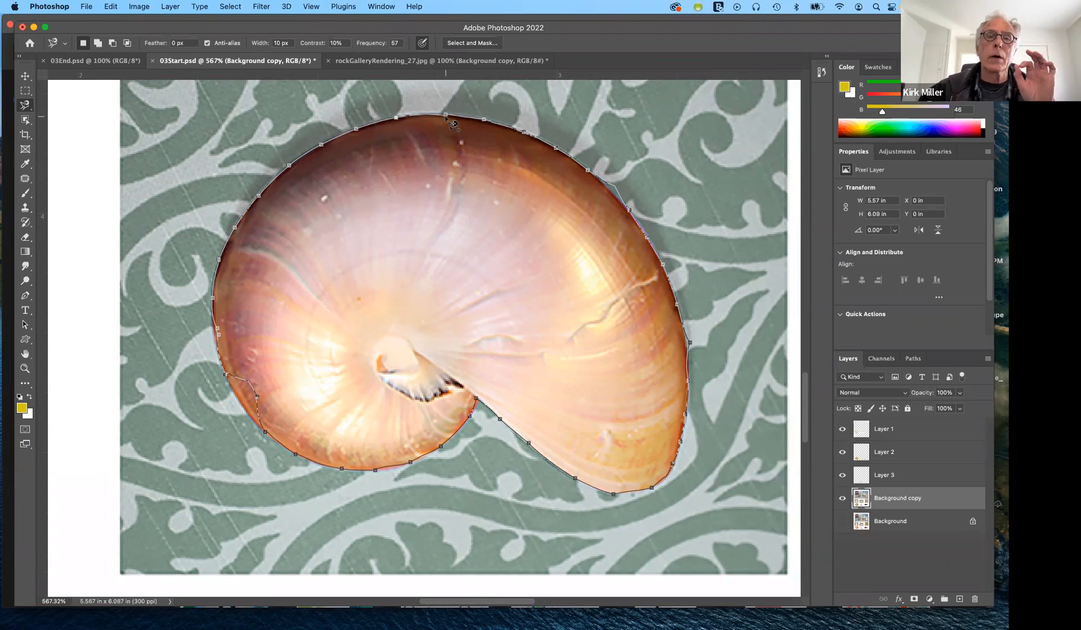
{"action": "left_click", "coordinate": [451, 119]}
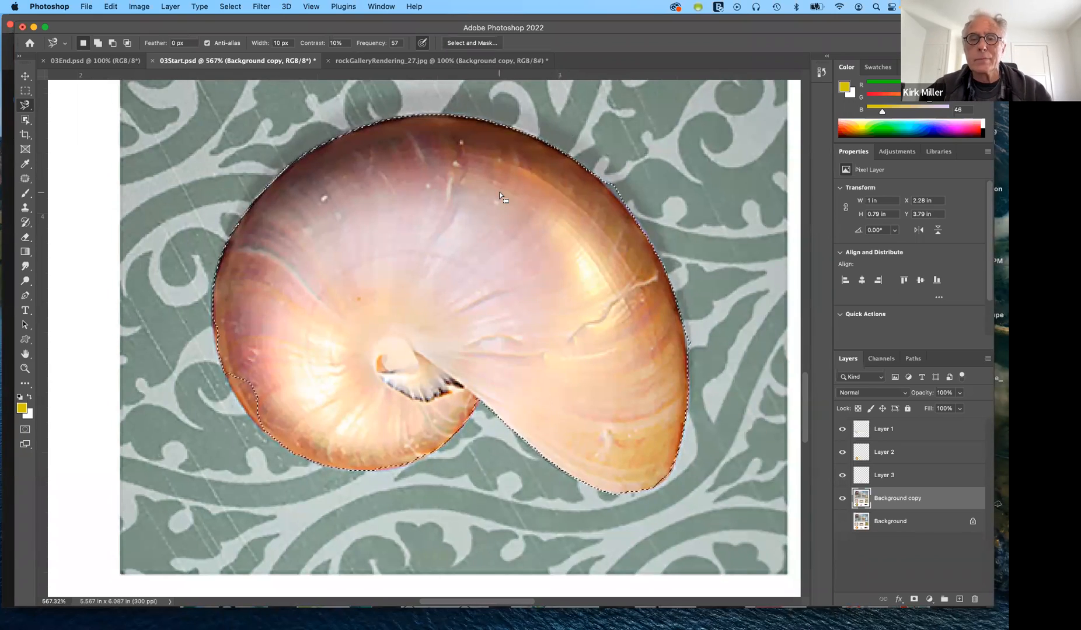
Step: Subtract the strip of patterned background bulging beyond the shell's upper-right edge from the selection with the Lasso tool
{"action": "scroll", "coordinate": [500, 196], "scroll_direction": "up", "scroll_amount": 5}
{"action": "scroll", "coordinate": [500, 197], "scroll_direction": "up", "scroll_amount": 10}
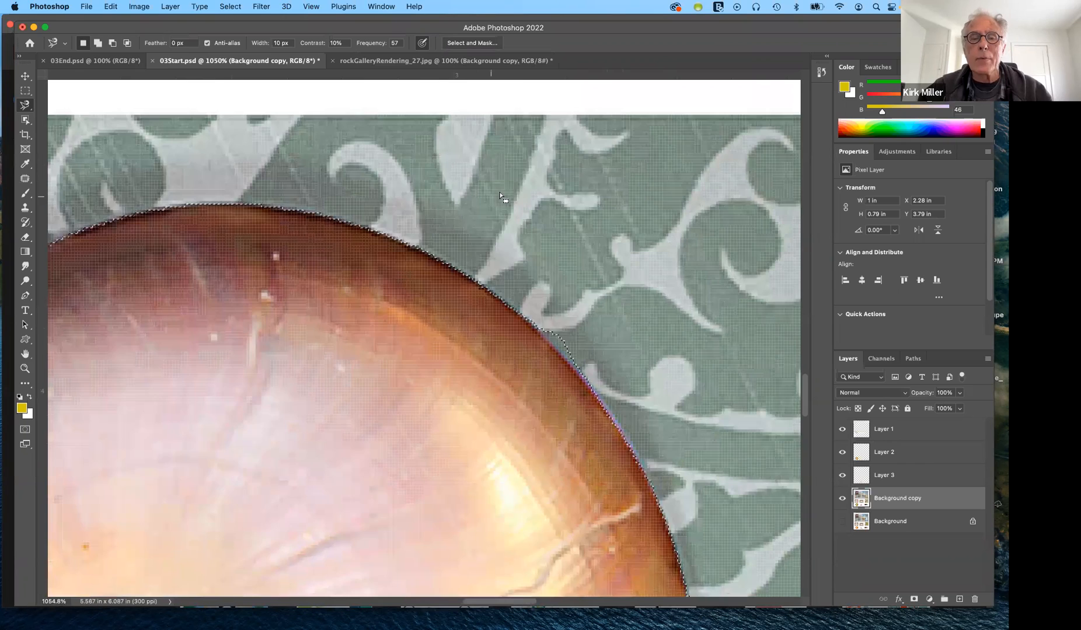
{"action": "scroll", "coordinate": [499, 193], "scroll_direction": "down", "scroll_amount": 2}
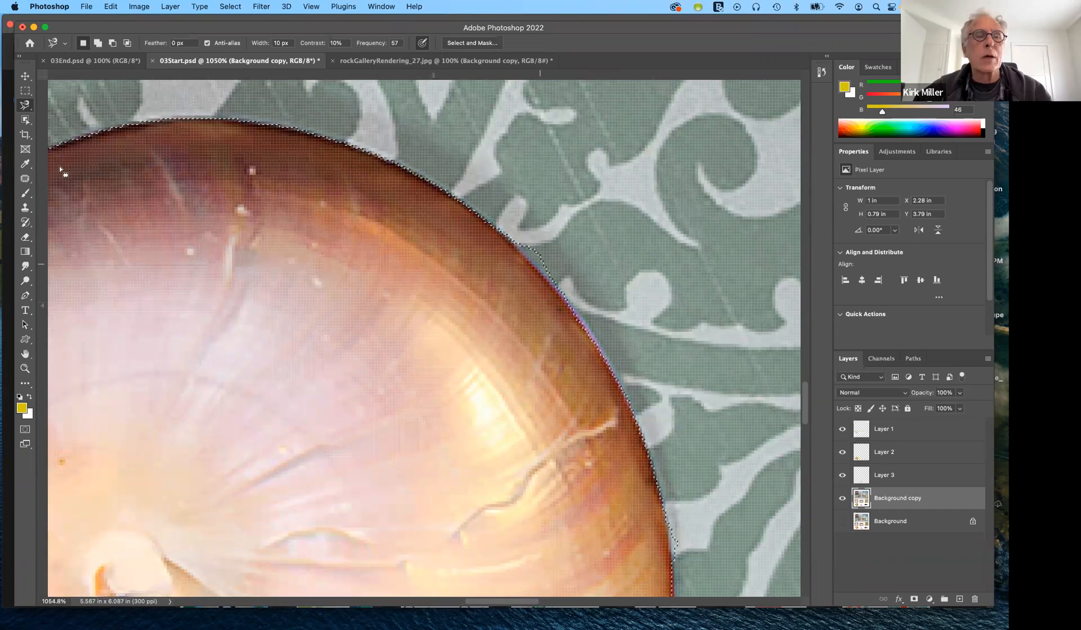
{"action": "left_click", "coordinate": [22, 106]}
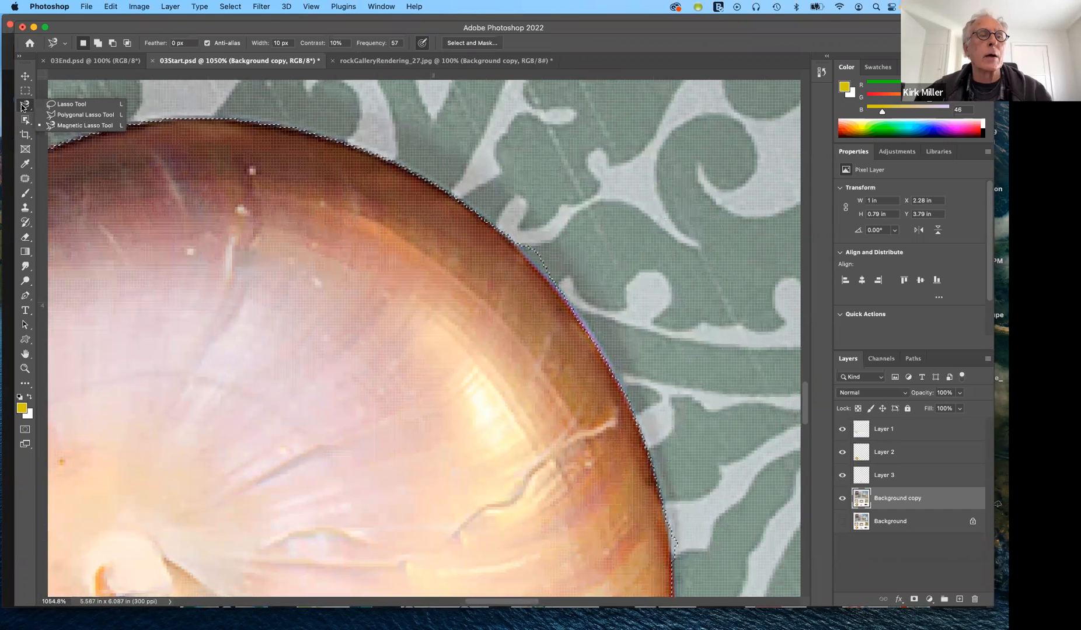
{"action": "left_click", "coordinate": [53, 106]}
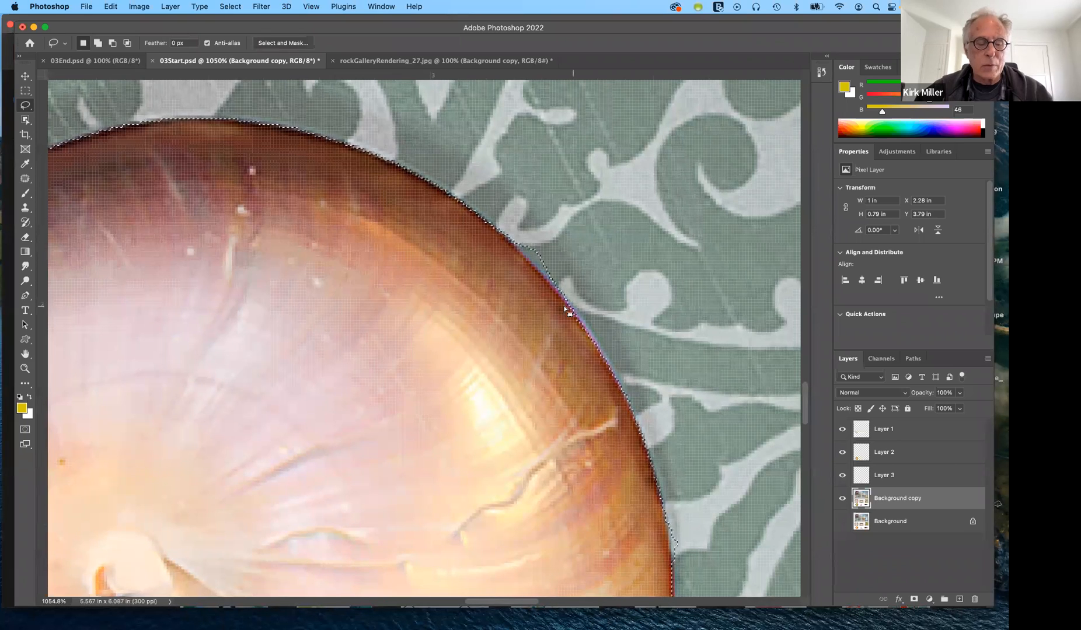
{"action": "key", "text": "alt"}
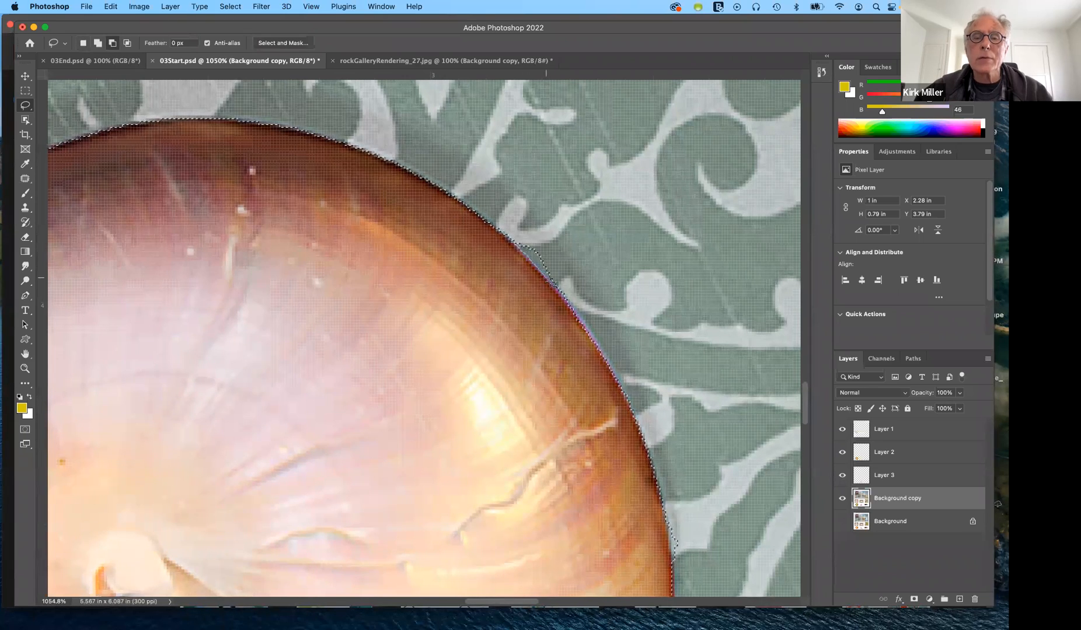
{"action": "left_click_drag", "start_coordinate": [563, 292], "coordinate": [595, 246]}
{"action": "mouse_move", "coordinate": [568, 202]}
{"action": "left_mouse_down"}
{"action": "mouse_move", "coordinate": [538, 208]}
{"action": "mouse_move", "coordinate": [509, 239]}
{"action": "left_mouse_up"}
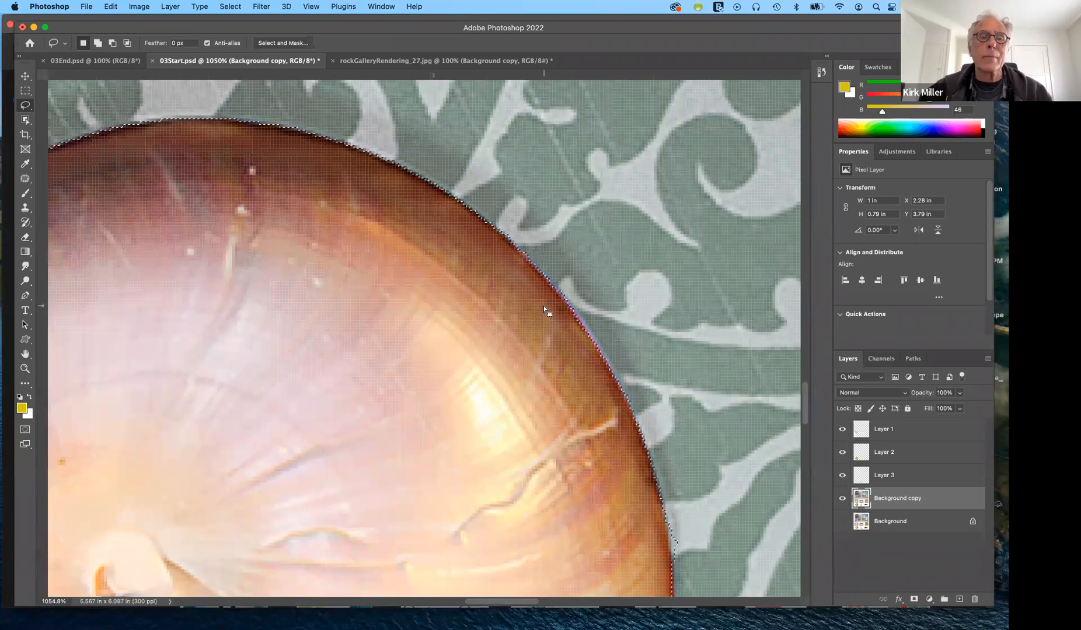
Step: Add the missed slivers along the shell's left and lower-left edge to the selection with the Lasso tool
{"action": "scroll", "coordinate": [544, 310], "scroll_direction": "down", "scroll_amount": 10}
{"action": "scroll", "coordinate": [544, 309], "scroll_direction": "left", "scroll_amount": 5}
{"action": "scroll", "coordinate": [544, 309], "scroll_direction": "up", "scroll_amount": 5}
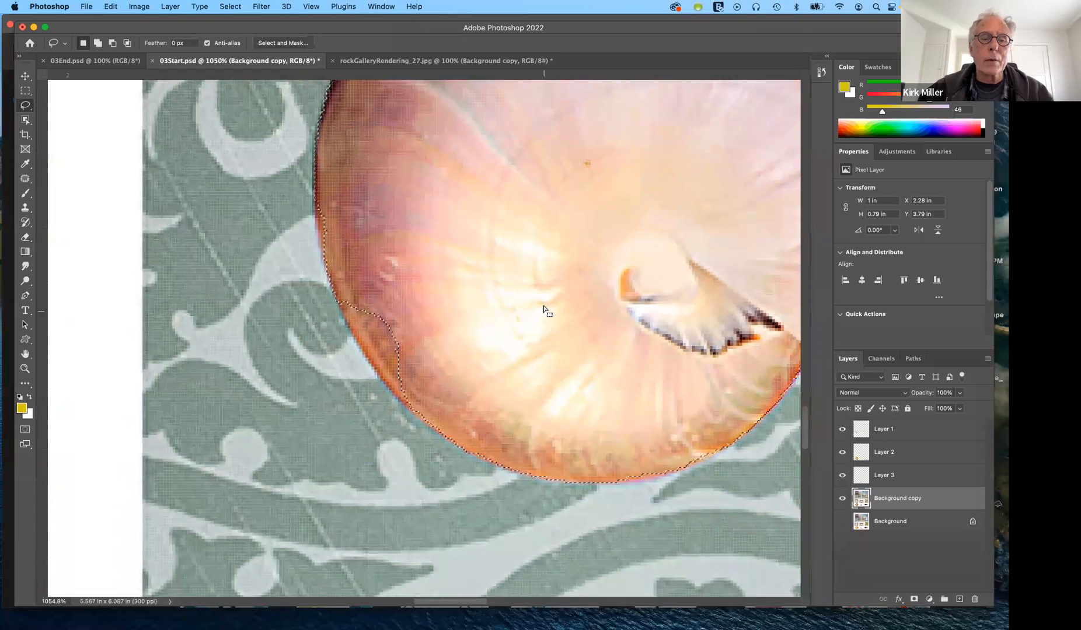
{"action": "scroll", "coordinate": [544, 309], "scroll_direction": "left", "scroll_amount": 5}
{"action": "scroll", "coordinate": [544, 309], "scroll_direction": "left", "scroll_amount": 2}
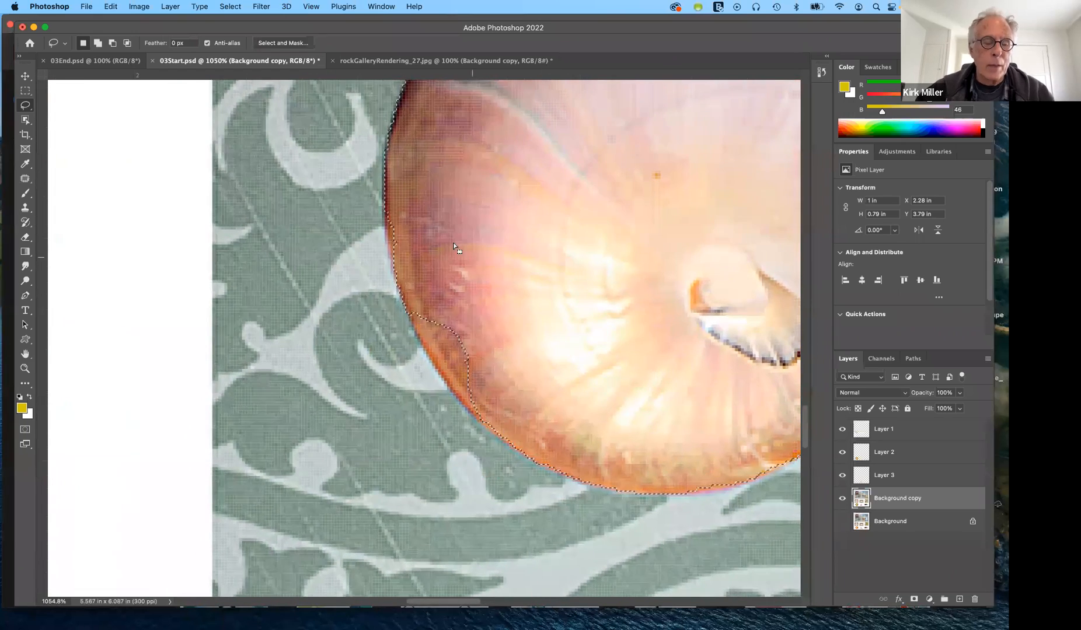
{"action": "key", "text": "shift"}
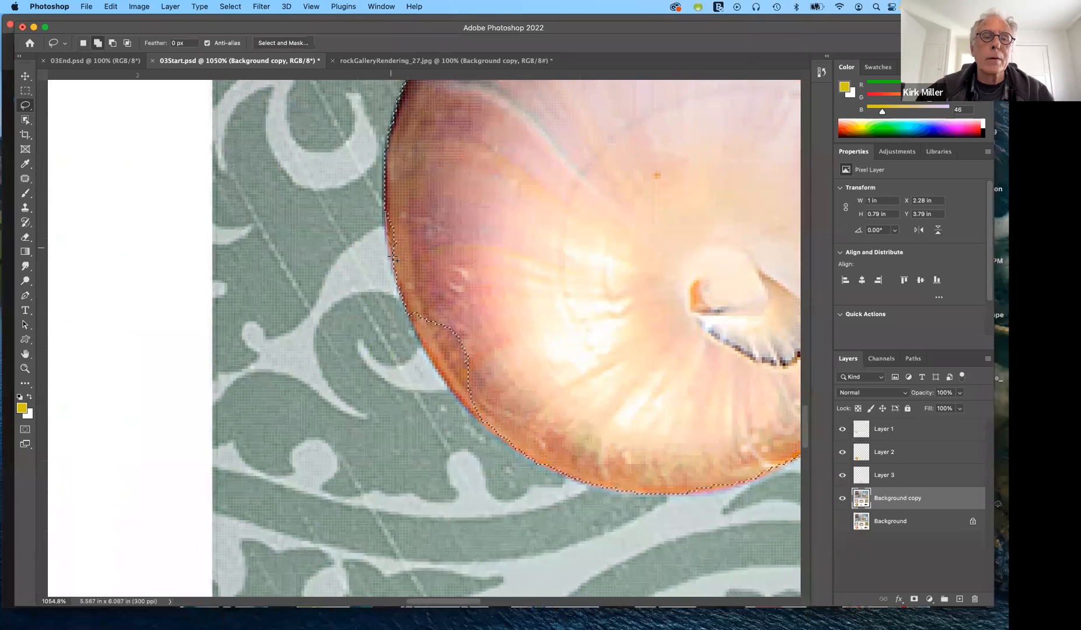
{"action": "mouse_move", "coordinate": [392, 274]}
{"action": "left_mouse_down"}
{"action": "mouse_move", "coordinate": [422, 285]}
{"action": "mouse_move", "coordinate": [433, 272]}
{"action": "mouse_move", "coordinate": [439, 210]}
{"action": "mouse_move", "coordinate": [393, 224]}
{"action": "left_mouse_up"}
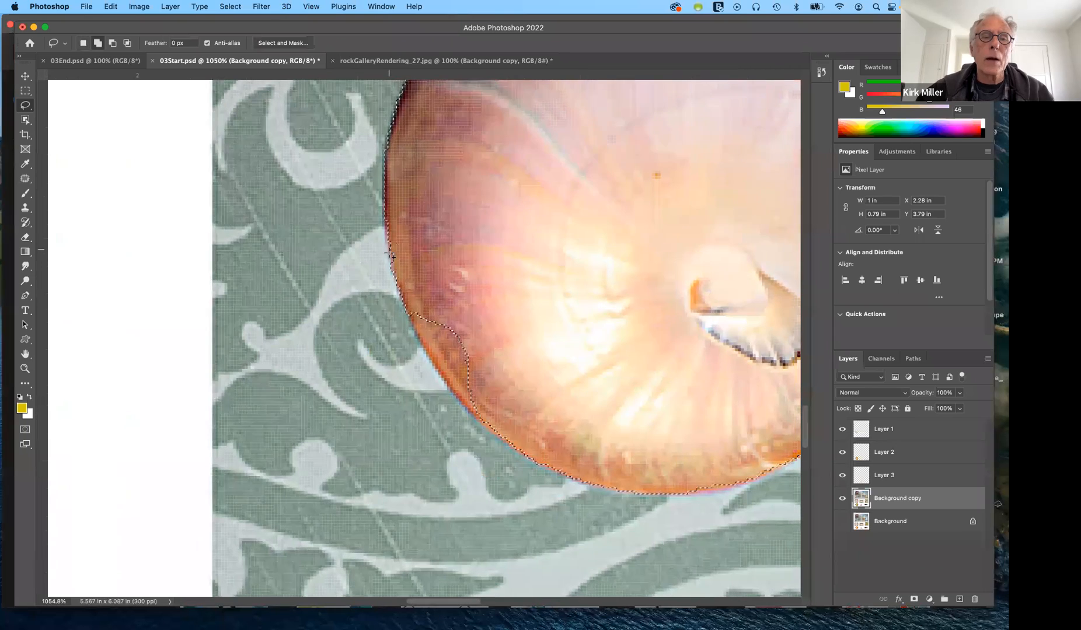
{"action": "mouse_move", "coordinate": [399, 271]}
{"action": "left_mouse_down"}
{"action": "mouse_move", "coordinate": [417, 245]}
{"action": "mouse_move", "coordinate": [392, 260]}
{"action": "left_mouse_up"}
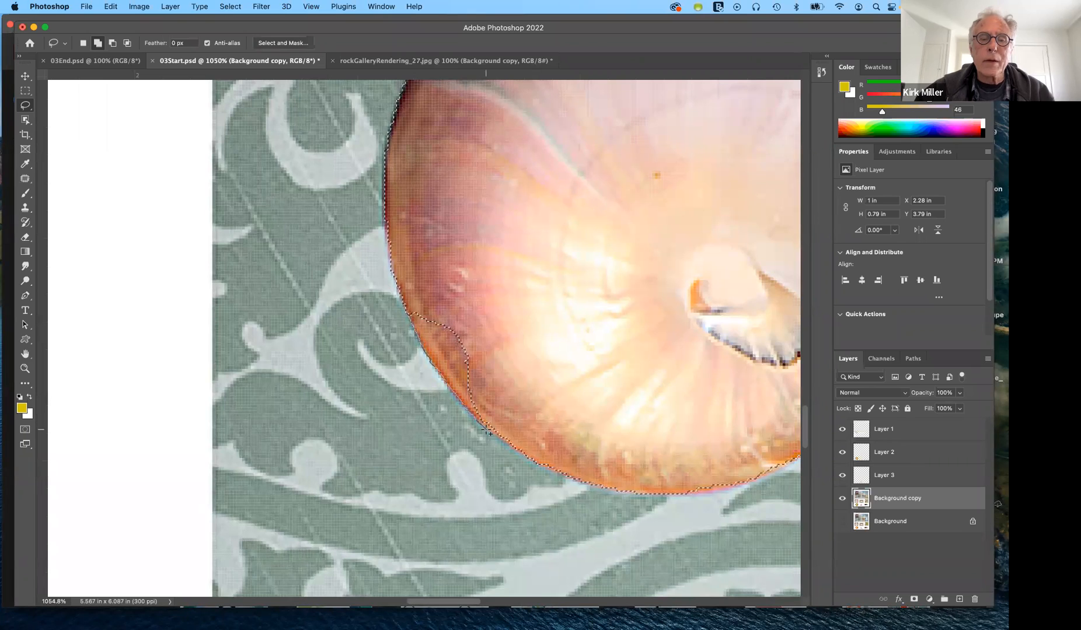
{"action": "mouse_move", "coordinate": [512, 439]}
{"action": "left_mouse_down"}
{"action": "mouse_move", "coordinate": [533, 386]}
{"action": "mouse_move", "coordinate": [511, 275]}
{"action": "mouse_move", "coordinate": [449, 273]}
{"action": "mouse_move", "coordinate": [416, 294]}
{"action": "mouse_move", "coordinate": [413, 322]}
{"action": "left_mouse_up"}
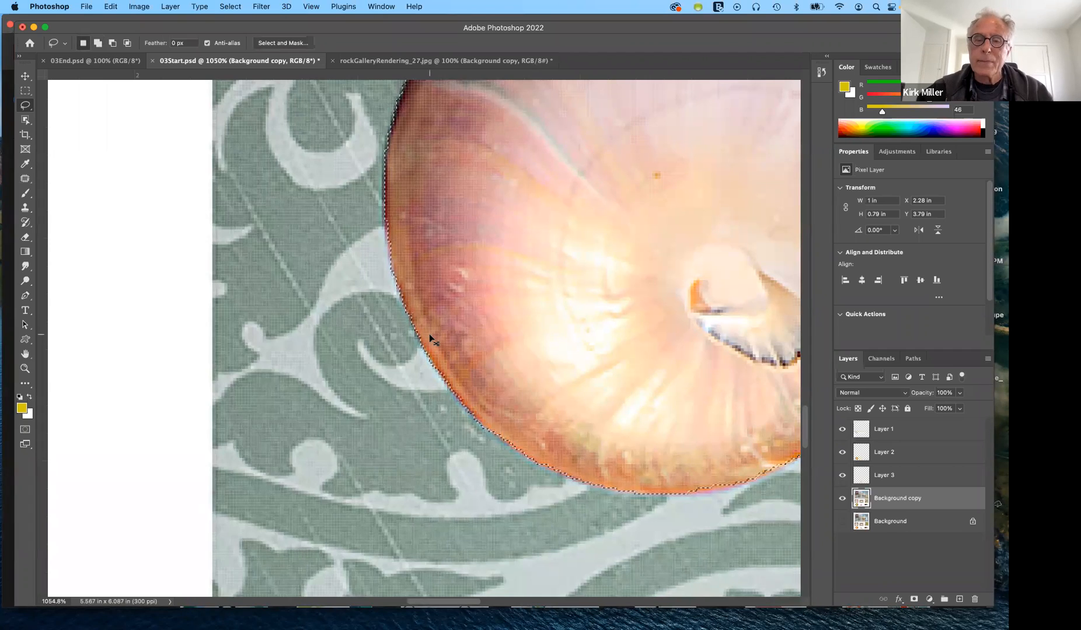
Step: Refine the selection along the shell's right edge with the Lasso, subtracting the stray background bump and adding back the missed edge
{"action": "key", "text": "super+minus"}
{"action": "key", "text": "super+minus"}
{"action": "scroll", "coordinate": [430, 335], "scroll_direction": "right", "scroll_amount": 1}
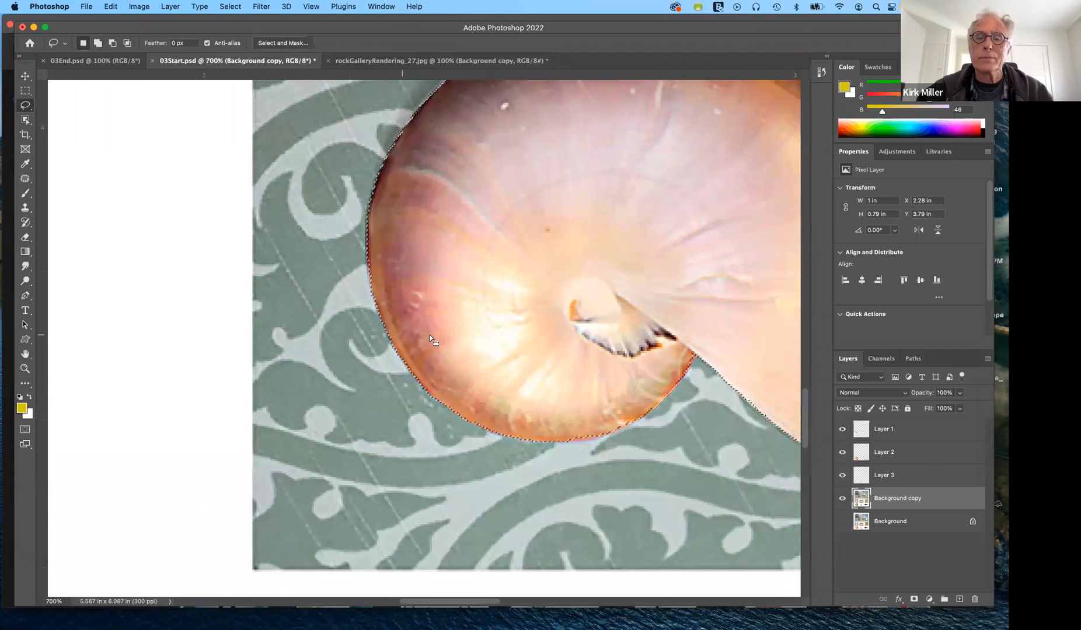
{"action": "scroll", "coordinate": [430, 335], "scroll_direction": "right", "scroll_amount": 6}
{"action": "scroll", "coordinate": [430, 335], "scroll_direction": "up", "scroll_amount": 2}
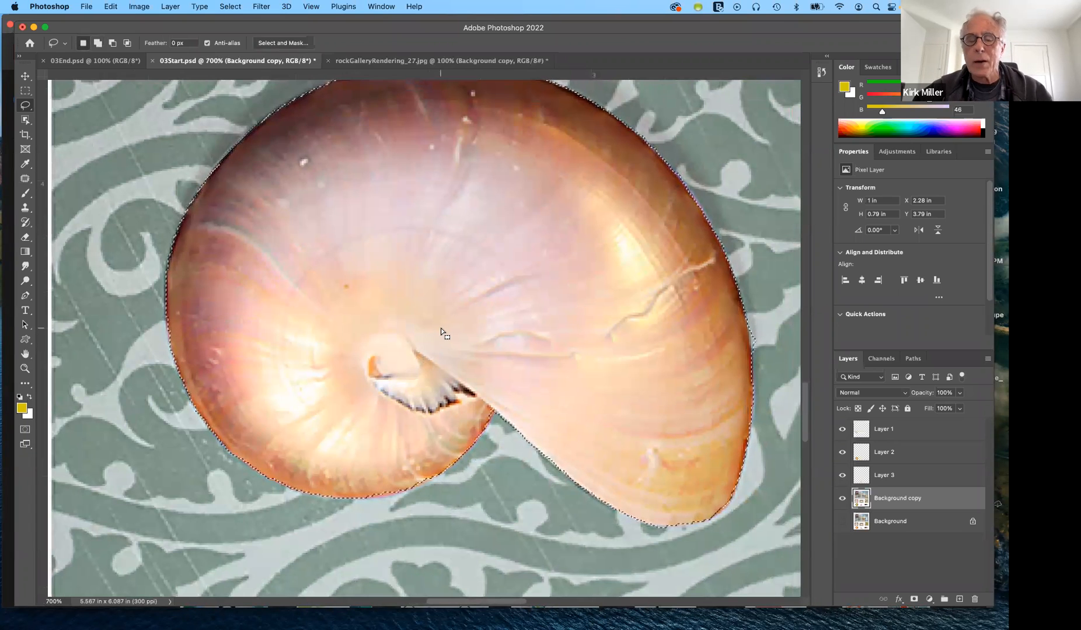
{"action": "scroll", "coordinate": [441, 328], "scroll_direction": "up", "scroll_amount": 3}
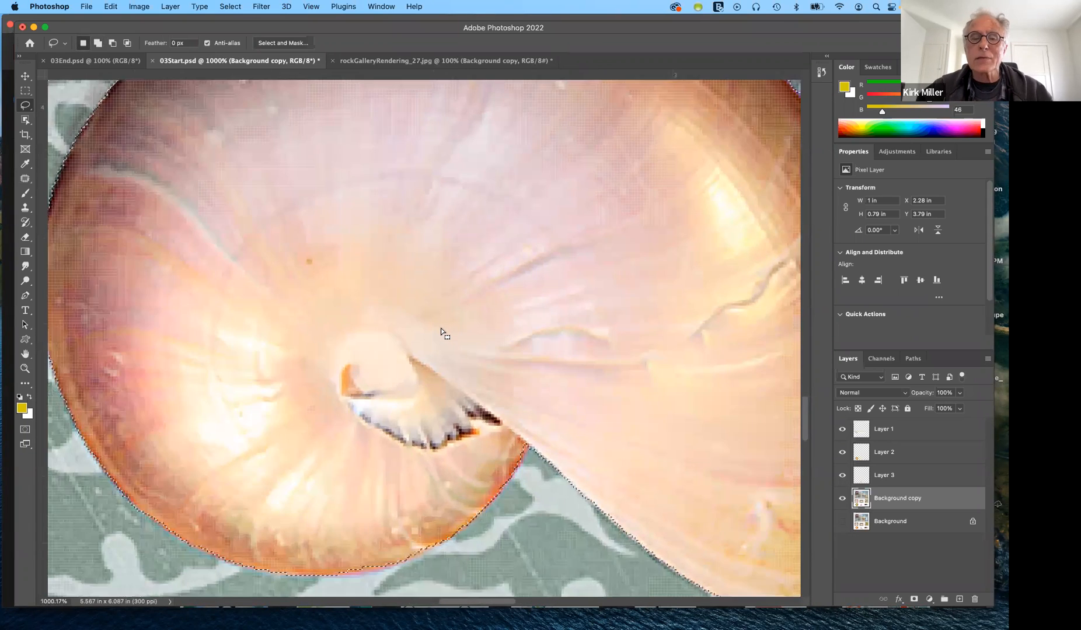
{"action": "scroll", "coordinate": [441, 328], "scroll_direction": "right", "scroll_amount": 6}
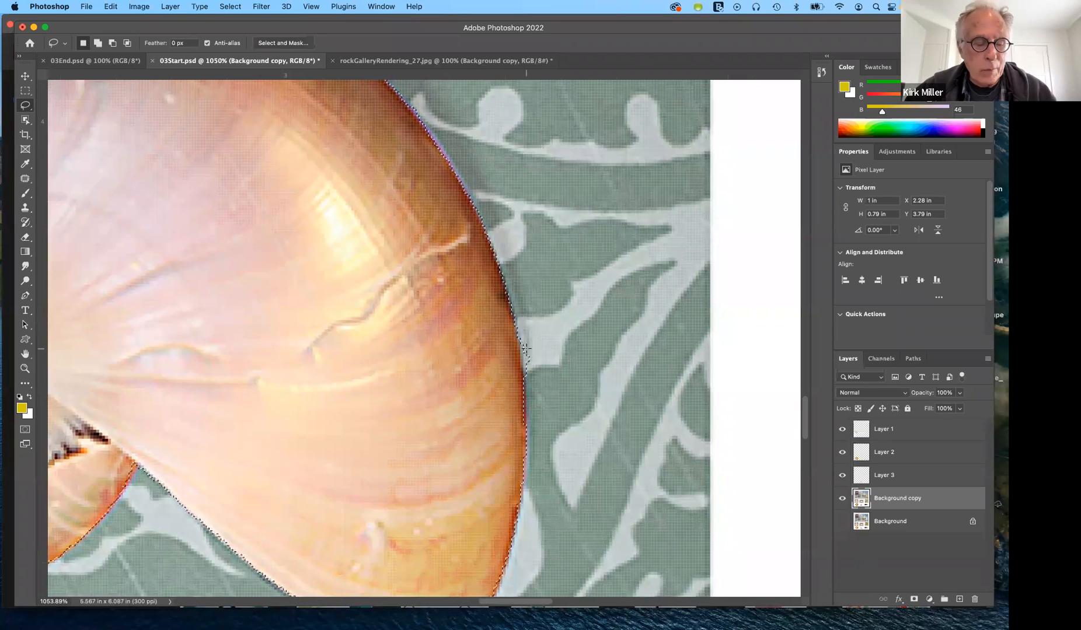
{"action": "key", "text": "alt"}
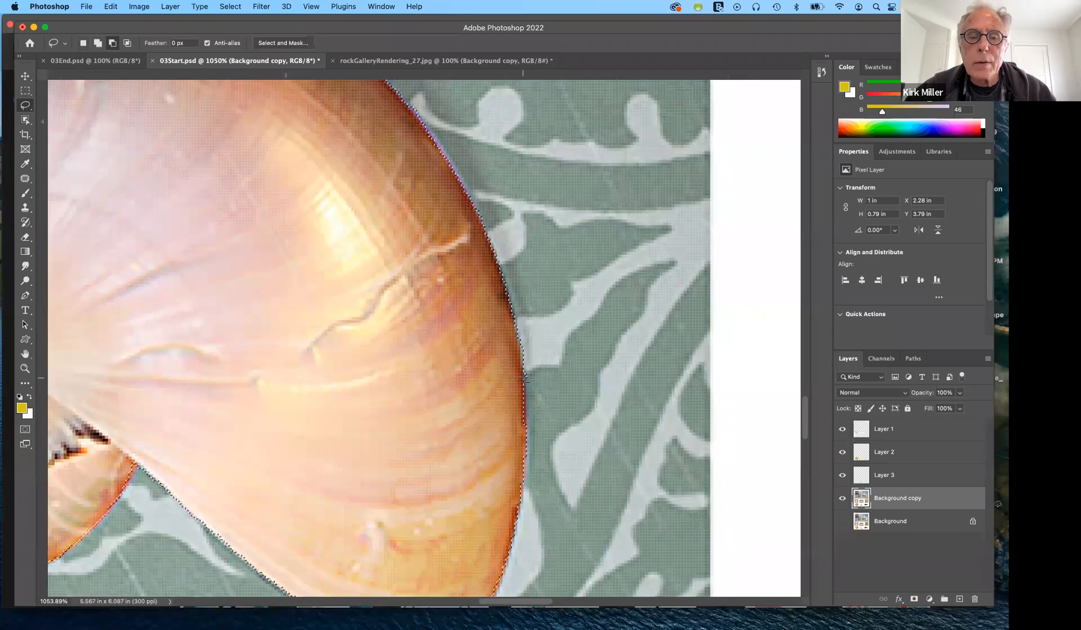
{"action": "key", "text": "shift"}
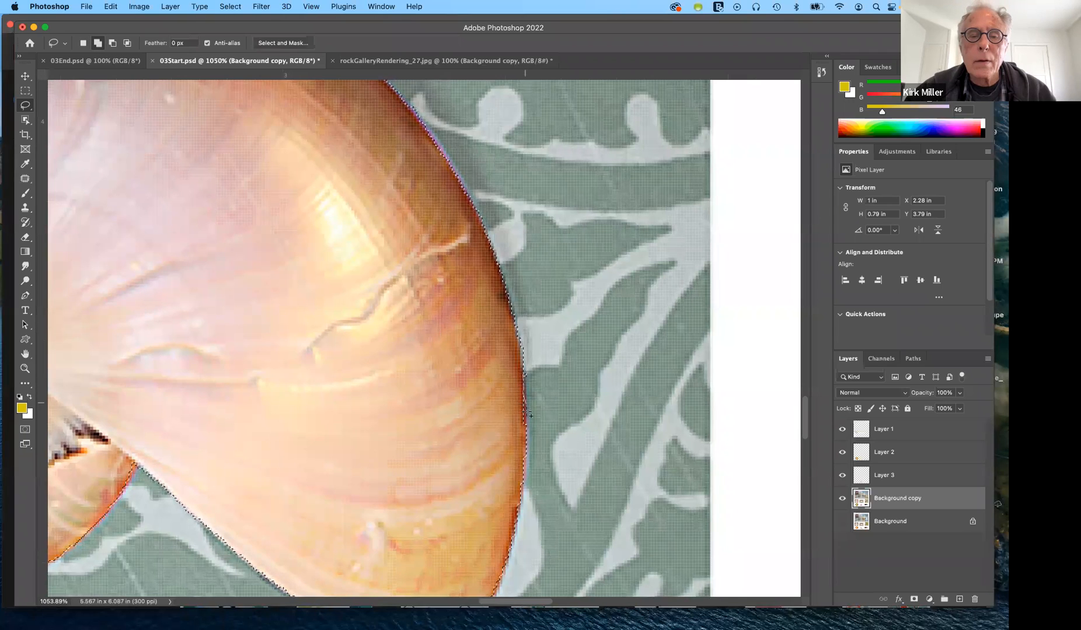
{"action": "left_click_drag", "start_coordinate": [524, 378], "coordinate": [525, 377]}
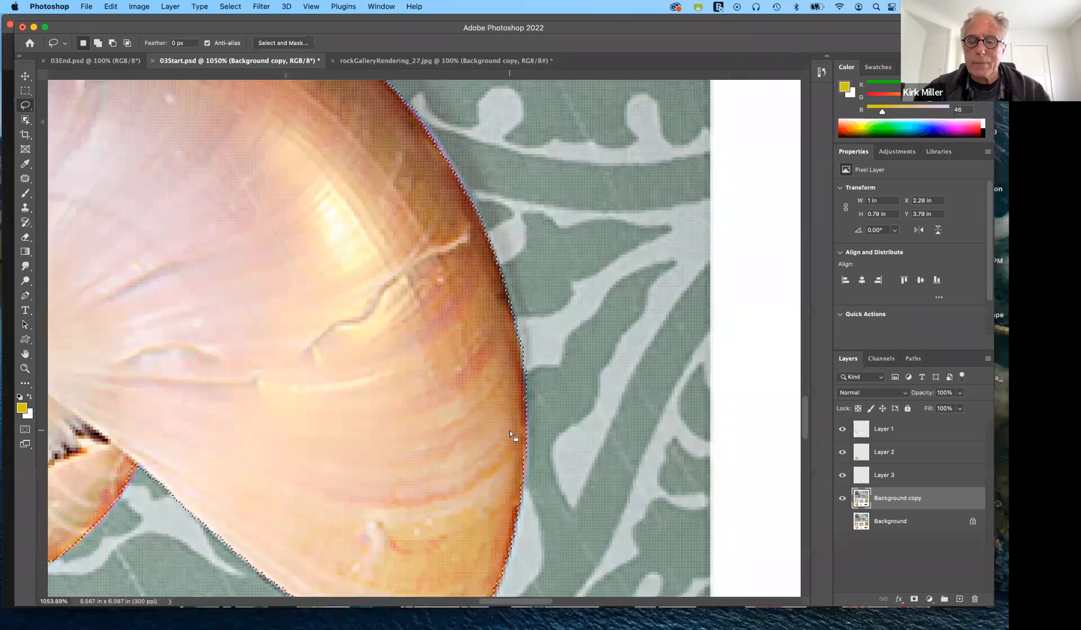
Step: Copy the selected nautilus from the Background copy layer to a new layer
{"action": "key", "text": "super+minus"}
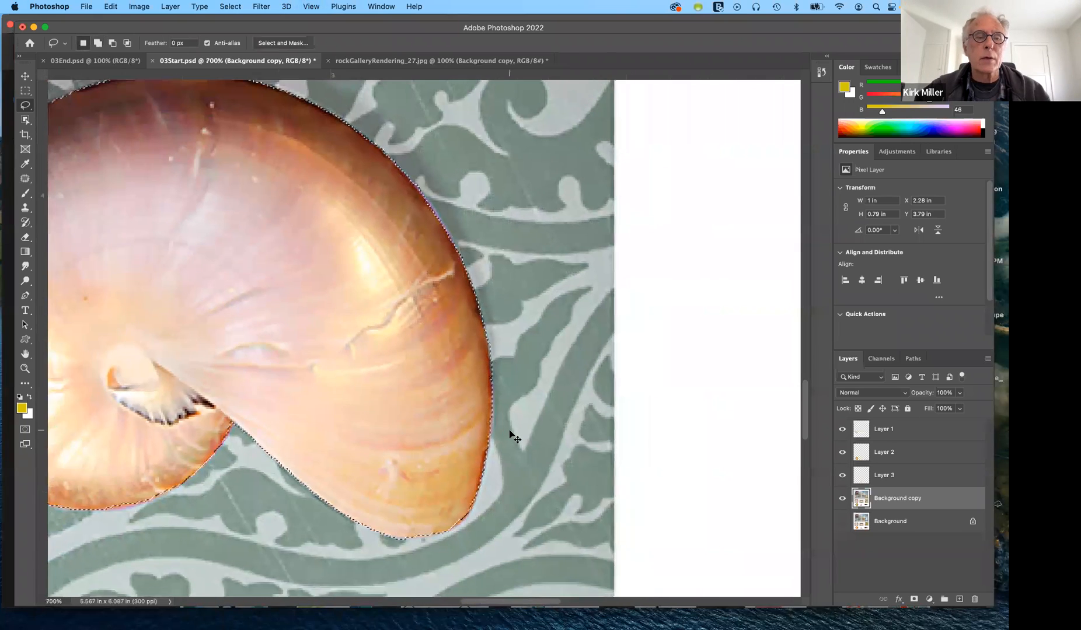
{"action": "key", "text": "super+minus"}
{"action": "key", "text": "super+minus"}
{"action": "key", "text": "super+minus"}
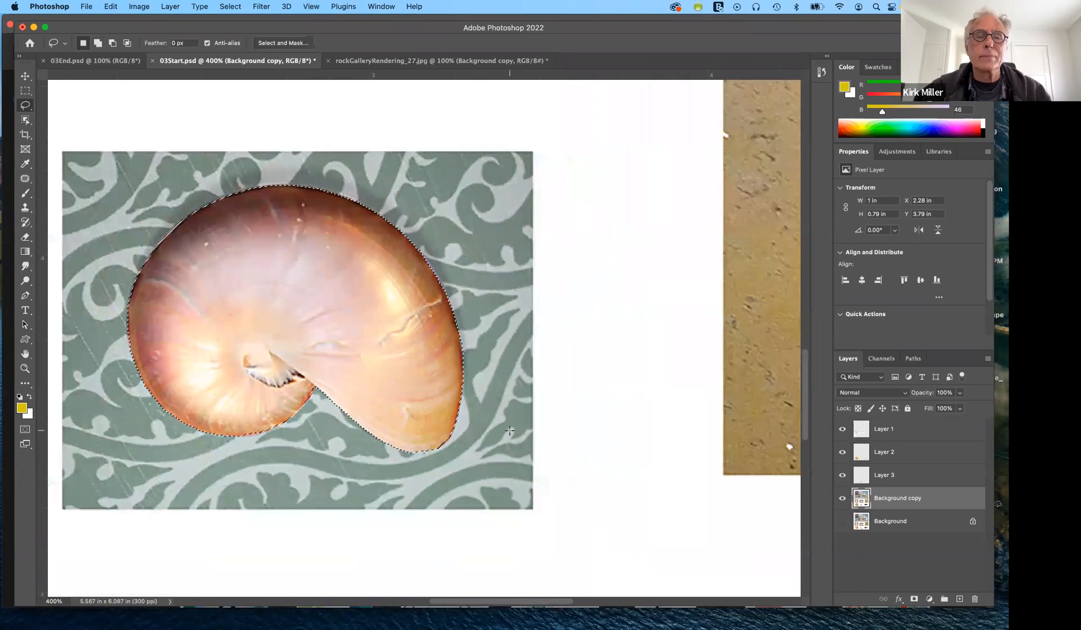
{"action": "scroll", "coordinate": [510, 431], "scroll_direction": "left", "scroll_amount": 5}
{"action": "scroll", "coordinate": [510, 431], "scroll_direction": "down", "scroll_amount": 1}
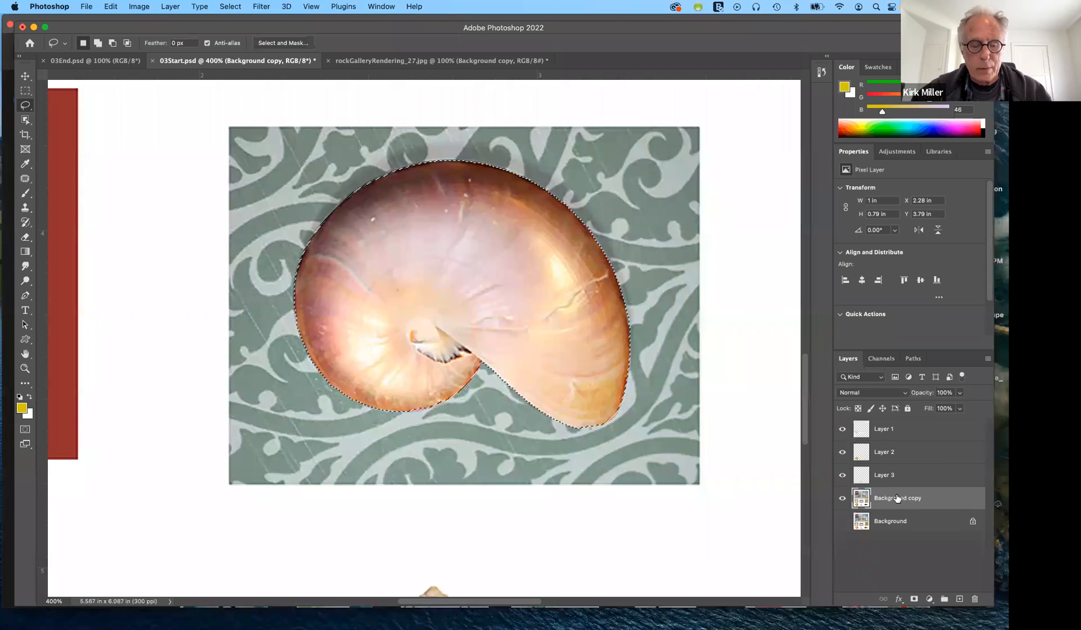
{"action": "key", "text": "super+j"}
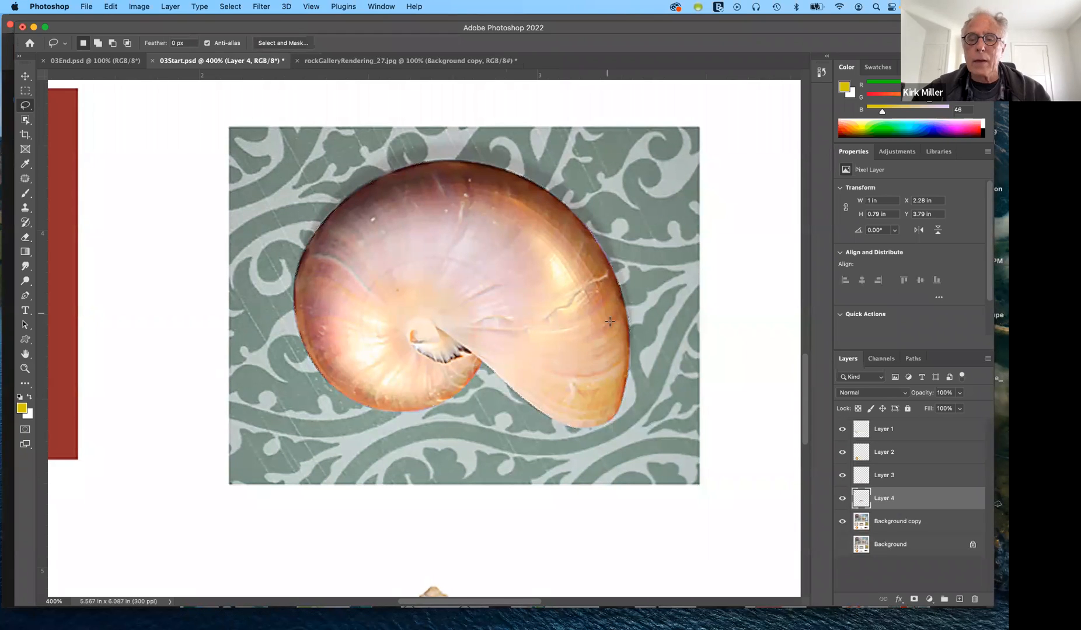
Step: Test the nautilus cutout by moving it up and left off its background, and undo the move
{"action": "left_click", "coordinate": [24, 76]}
{"action": "left_click_drag", "start_coordinate": [458, 271], "coordinate": [313, 200]}
{"action": "key", "text": "super+z"}
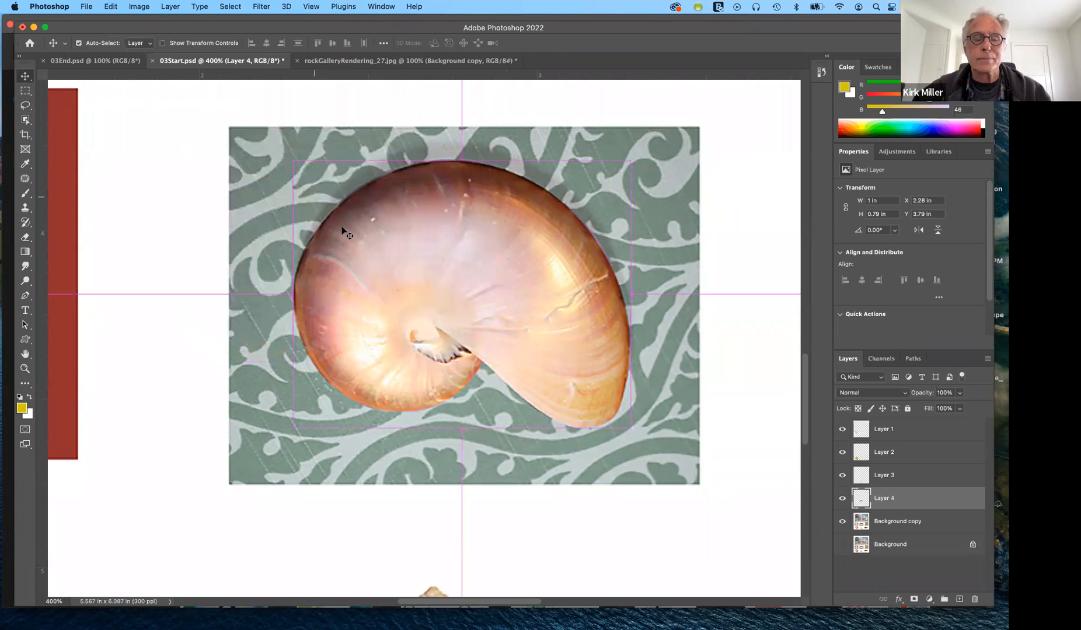
Step: Begin outlining the mussel shell with the Polygonal Lasso tool, following its upper-right edge down and around the pointed tip
{"action": "scroll", "coordinate": [347, 233], "scroll_direction": "down", "scroll_amount": 10}
{"action": "scroll", "coordinate": [347, 233], "scroll_direction": "up", "scroll_amount": 10}
{"action": "scroll", "coordinate": [347, 233], "scroll_direction": "right", "scroll_amount": 15}
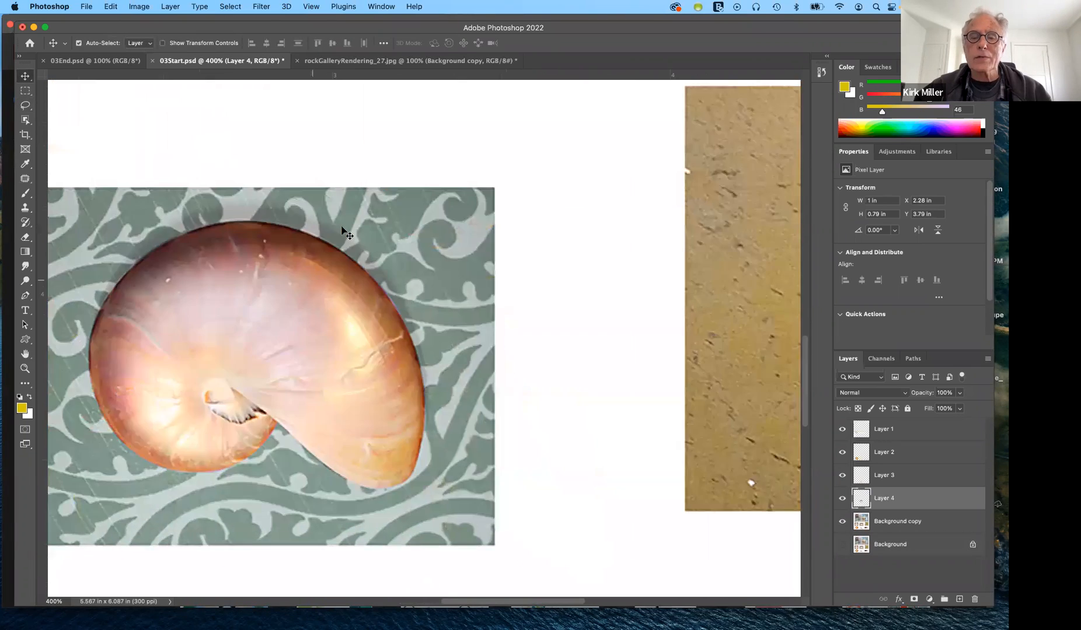
{"action": "scroll", "coordinate": [347, 234], "scroll_direction": "down", "scroll_amount": 4}
{"action": "scroll", "coordinate": [347, 233], "scroll_direction": "down", "scroll_amount": 6}
{"action": "scroll", "coordinate": [347, 233], "scroll_direction": "right", "scroll_amount": 2}
{"action": "scroll", "coordinate": [347, 233], "scroll_direction": "up", "scroll_amount": 3}
{"action": "scroll", "coordinate": [347, 234], "scroll_direction": "down", "scroll_amount": 3}
{"action": "scroll", "coordinate": [347, 234], "scroll_direction": "down", "scroll_amount": 4}
{"action": "scroll", "coordinate": [347, 234], "scroll_direction": "left", "scroll_amount": 4}
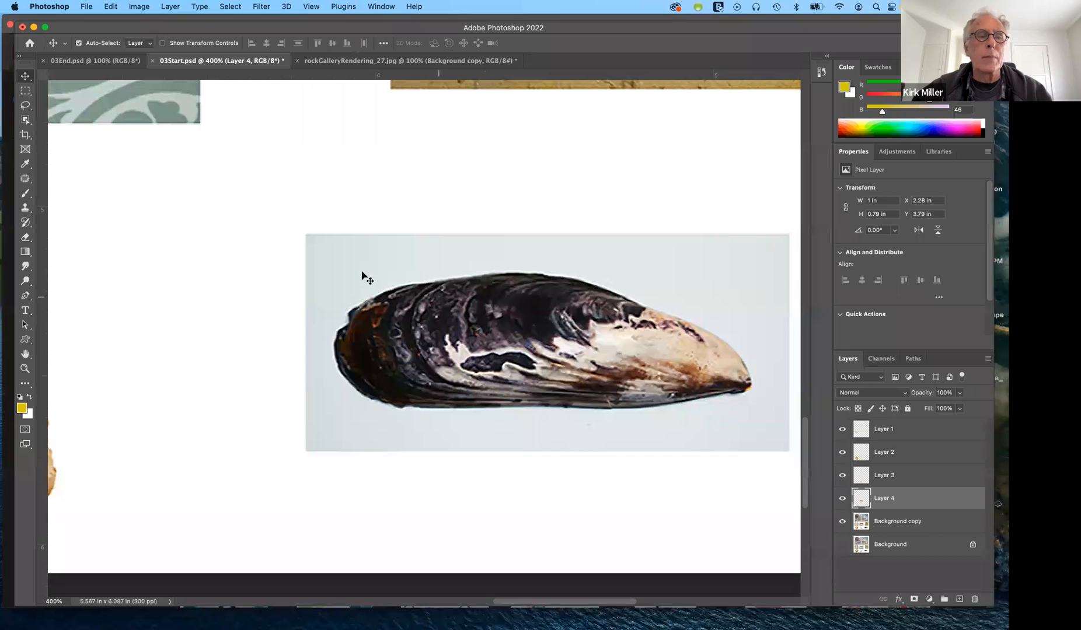
{"action": "left_click", "coordinate": [23, 105]}
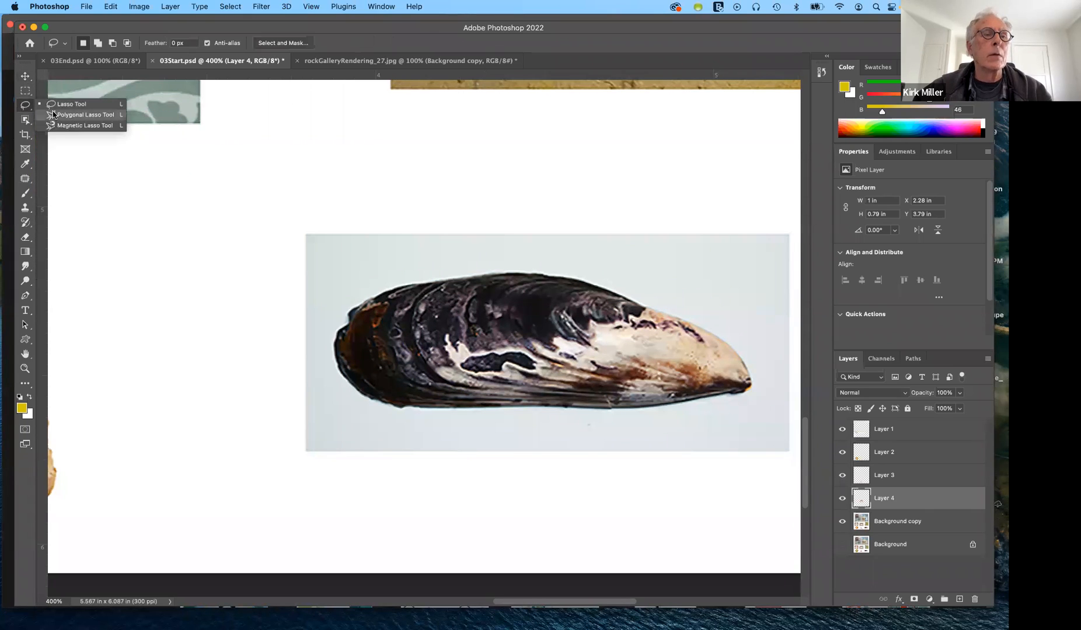
{"action": "left_click", "coordinate": [55, 115]}
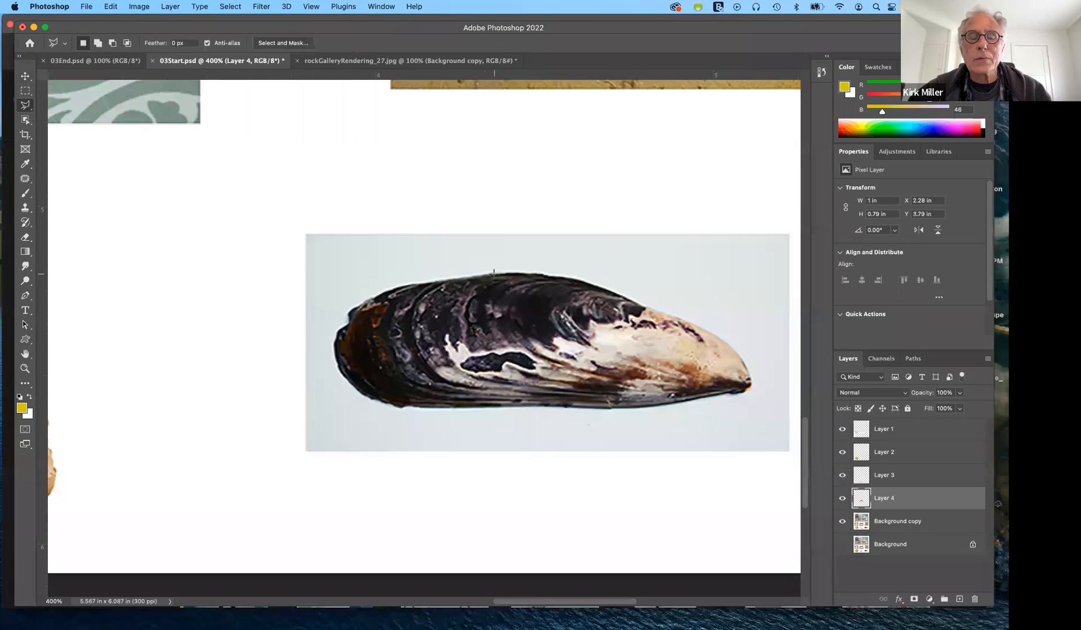
{"action": "scroll", "coordinate": [479, 270], "scroll_direction": "up", "scroll_amount": 3}
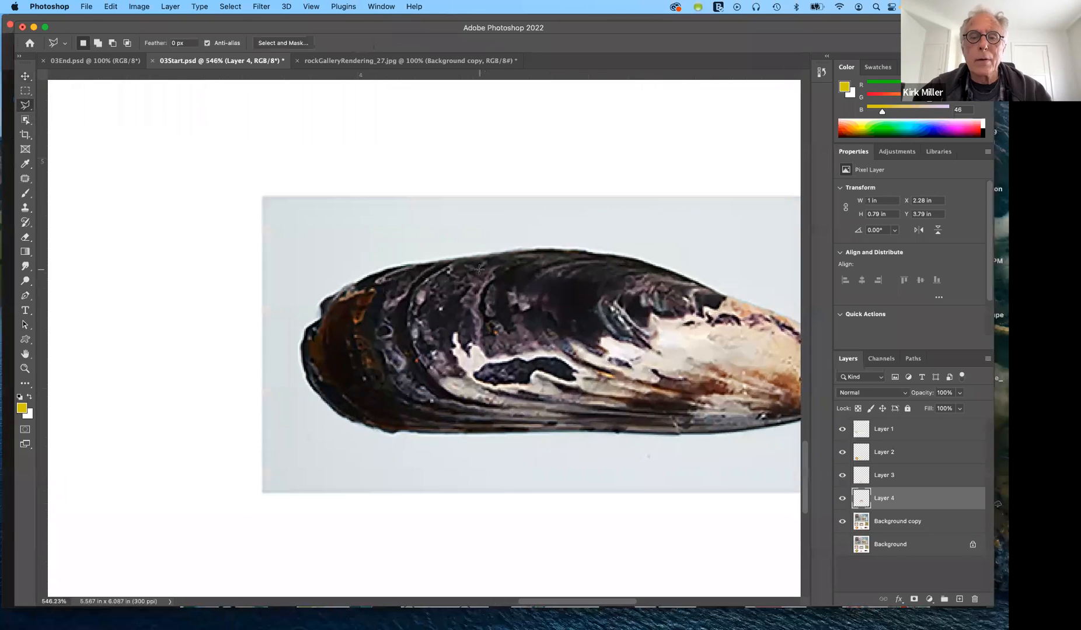
{"action": "scroll", "coordinate": [479, 269], "scroll_direction": "up", "scroll_amount": 1}
{"action": "scroll", "coordinate": [479, 269], "scroll_direction": "right", "scroll_amount": 4}
{"action": "scroll", "coordinate": [480, 269], "scroll_direction": "down", "scroll_amount": 1}
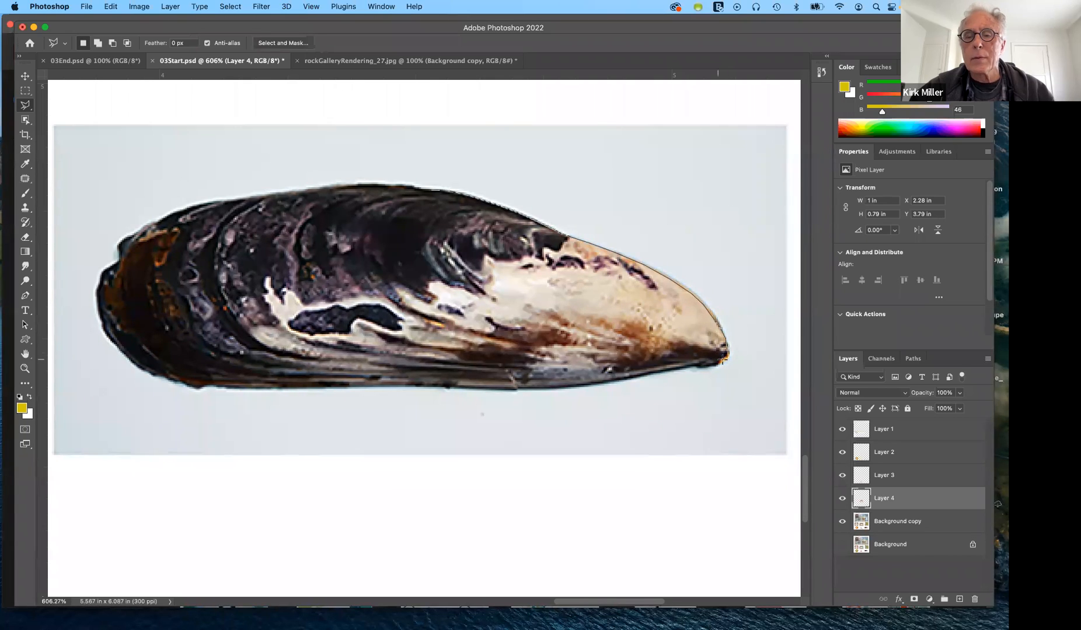
{"action": "left_click", "coordinate": [695, 365]}
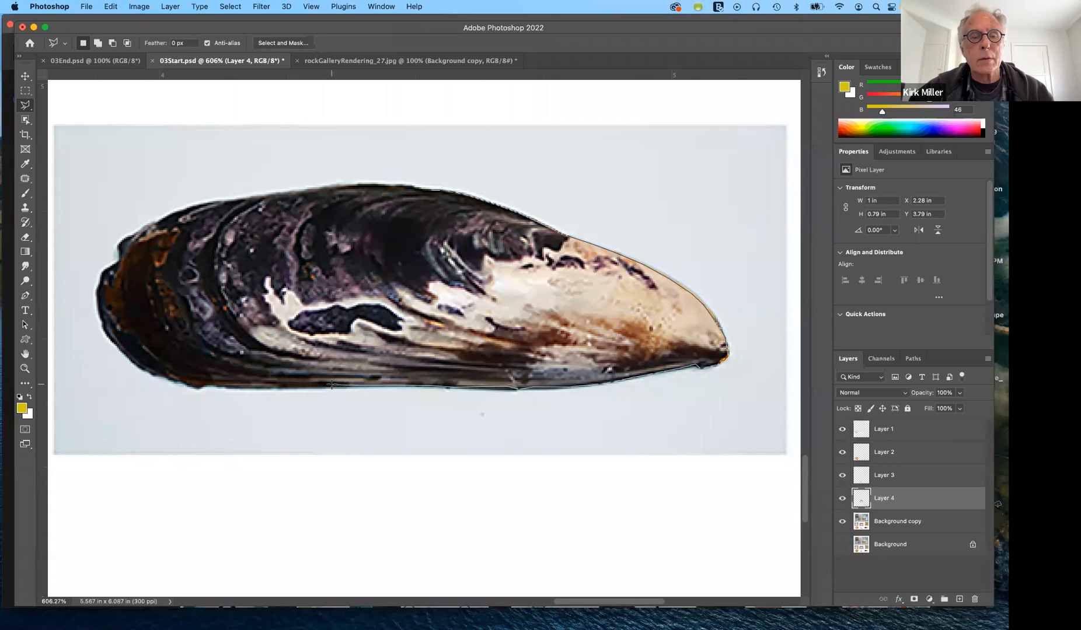
Step: Continue the Polygonal Lasso outline along the mussel's bottom edge to its lower-left curve
{"action": "left_click", "coordinate": [287, 386]}
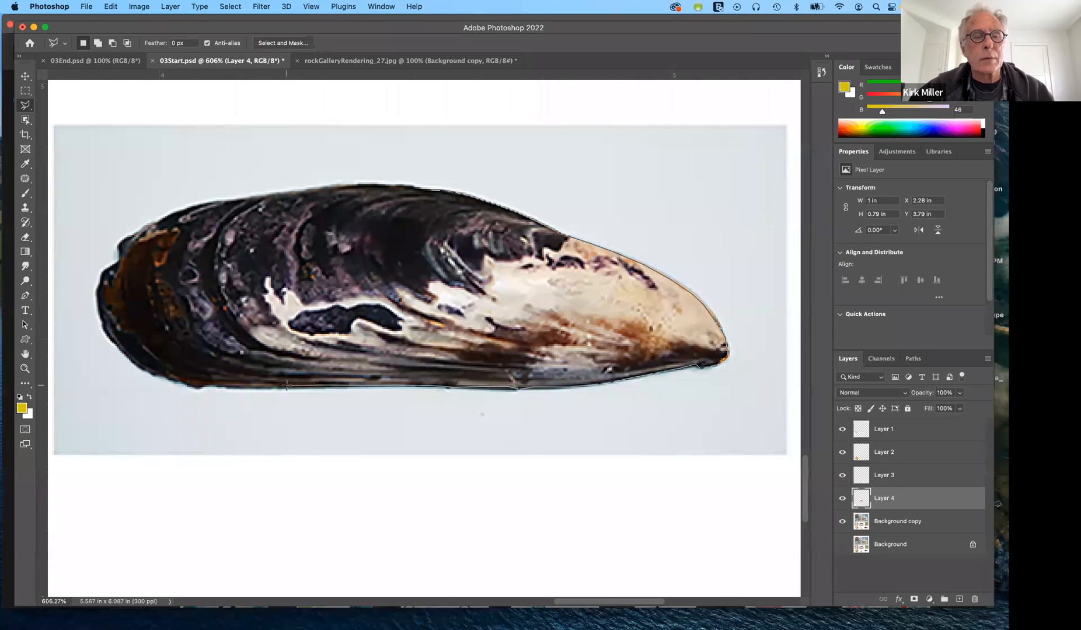
{"action": "left_click", "coordinate": [239, 386]}
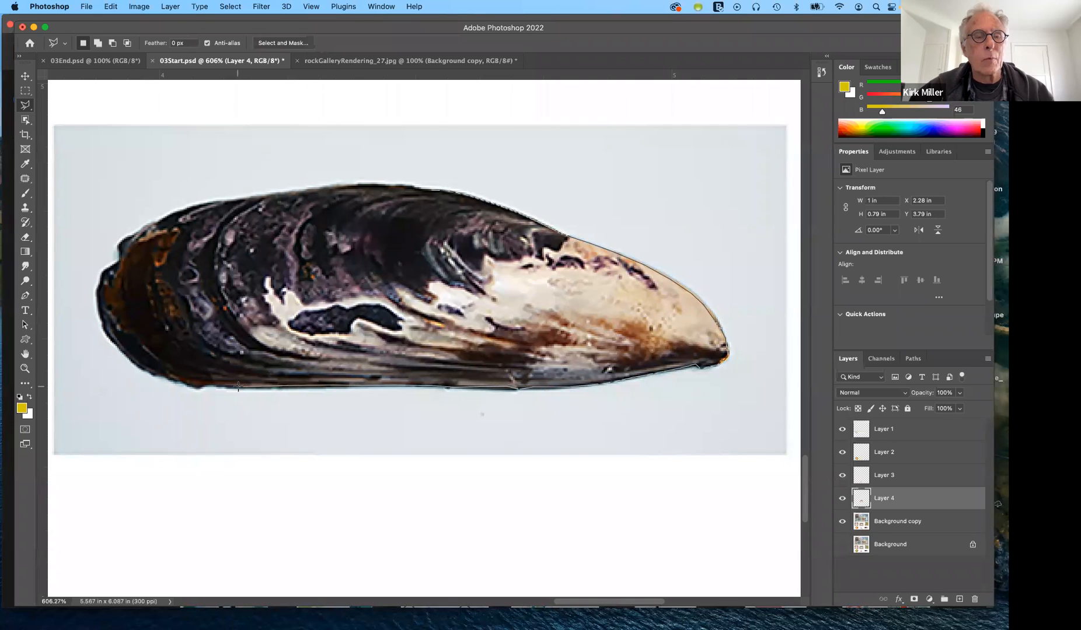
{"action": "left_click", "coordinate": [200, 387]}
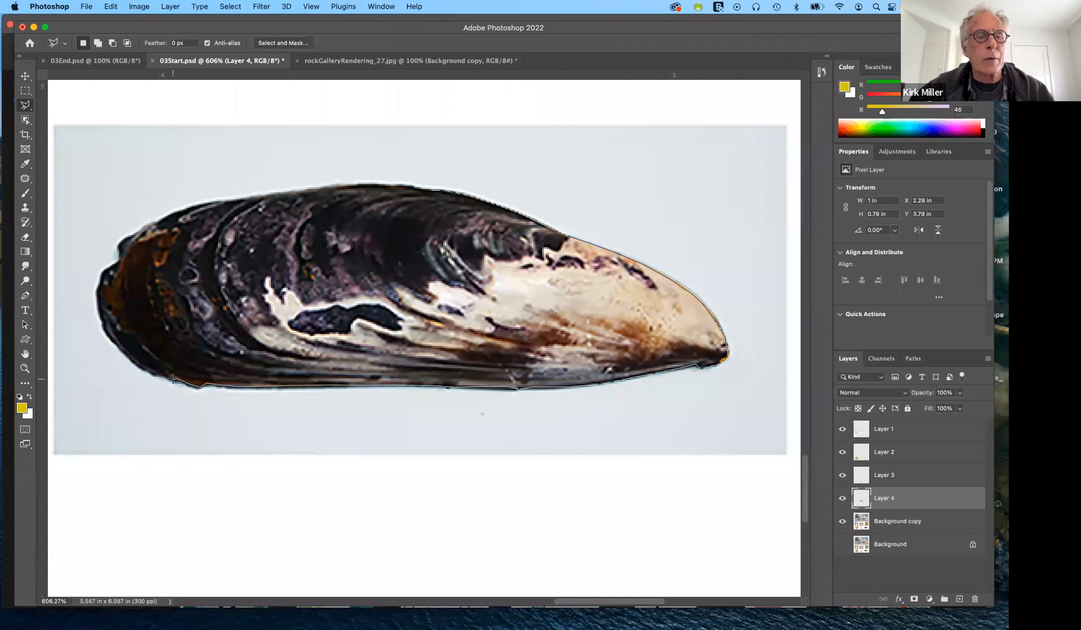
{"action": "left_click", "coordinate": [162, 373]}
{"action": "left_click", "coordinate": [148, 369]}
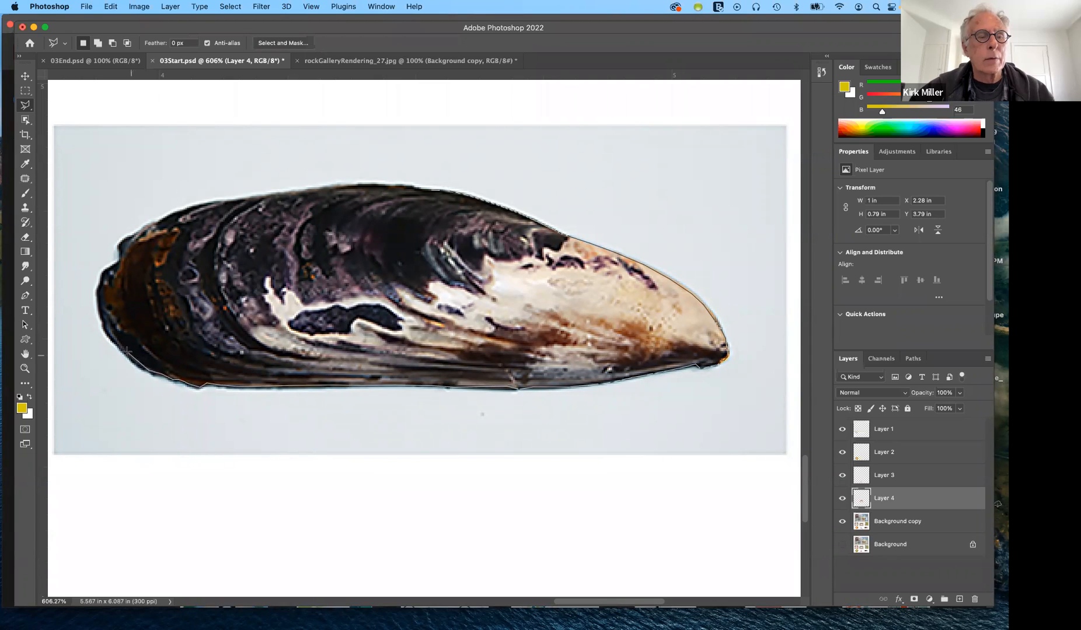
Step: Trace the mussel's rounded left end with the Polygonal Lasso up to the notch at its upper-left
{"action": "left_click", "coordinate": [122, 347]}
{"action": "left_click", "coordinate": [104, 334]}
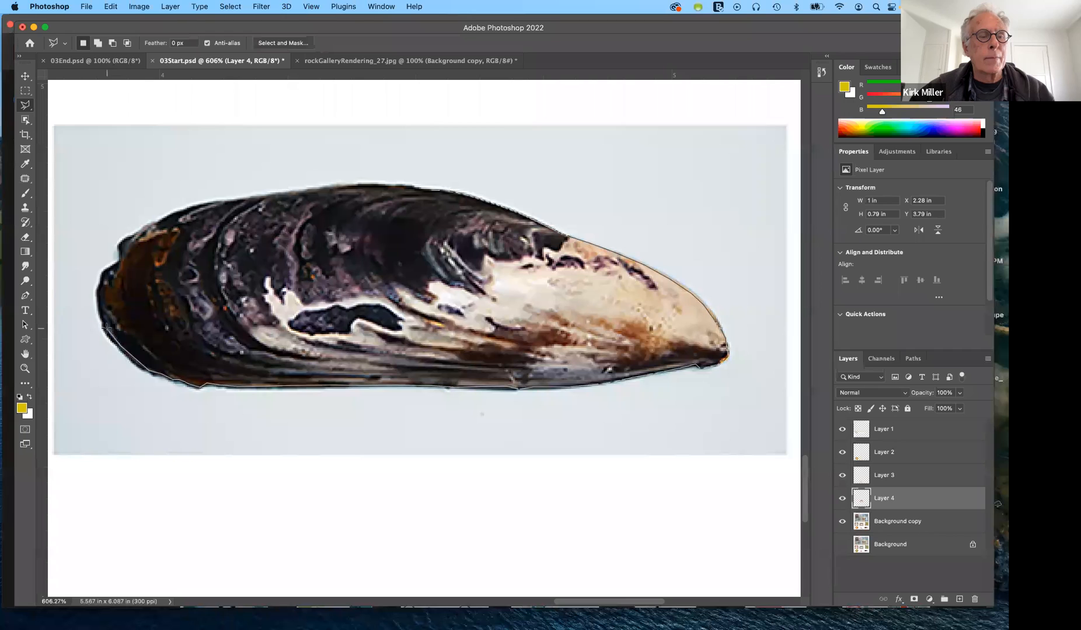
{"action": "left_click", "coordinate": [99, 296]}
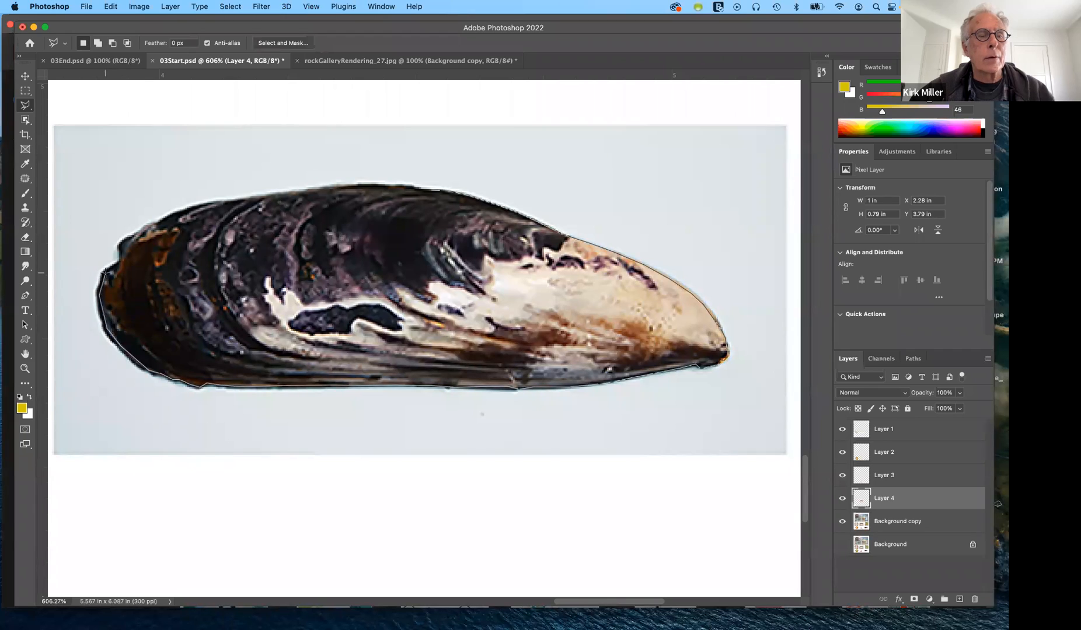
{"action": "left_click", "coordinate": [116, 267]}
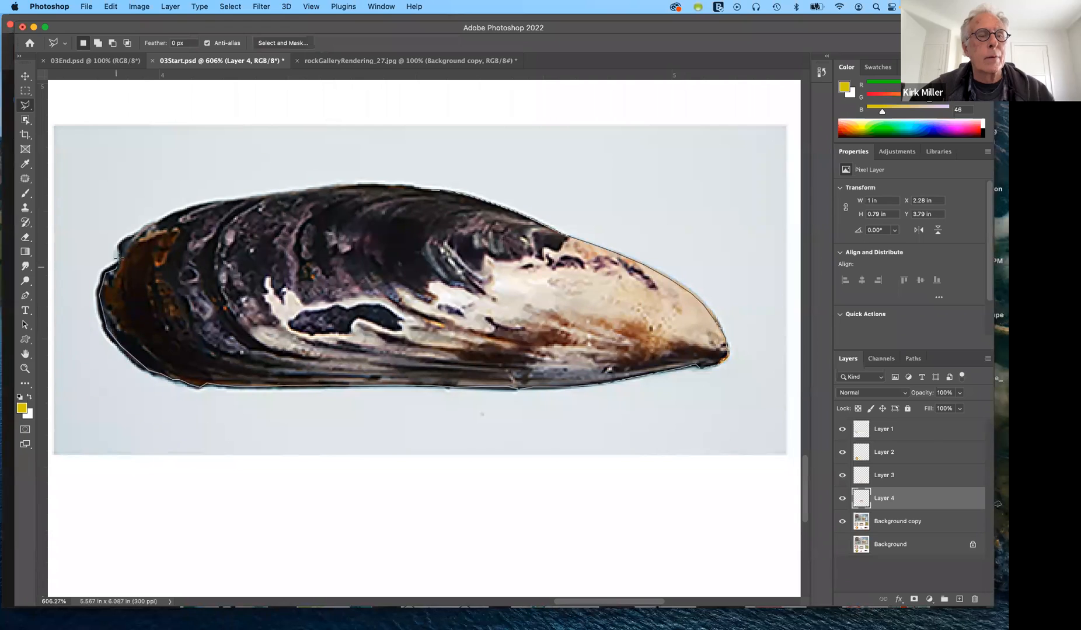
{"action": "left_click", "coordinate": [123, 241]}
{"action": "left_click", "coordinate": [131, 236]}
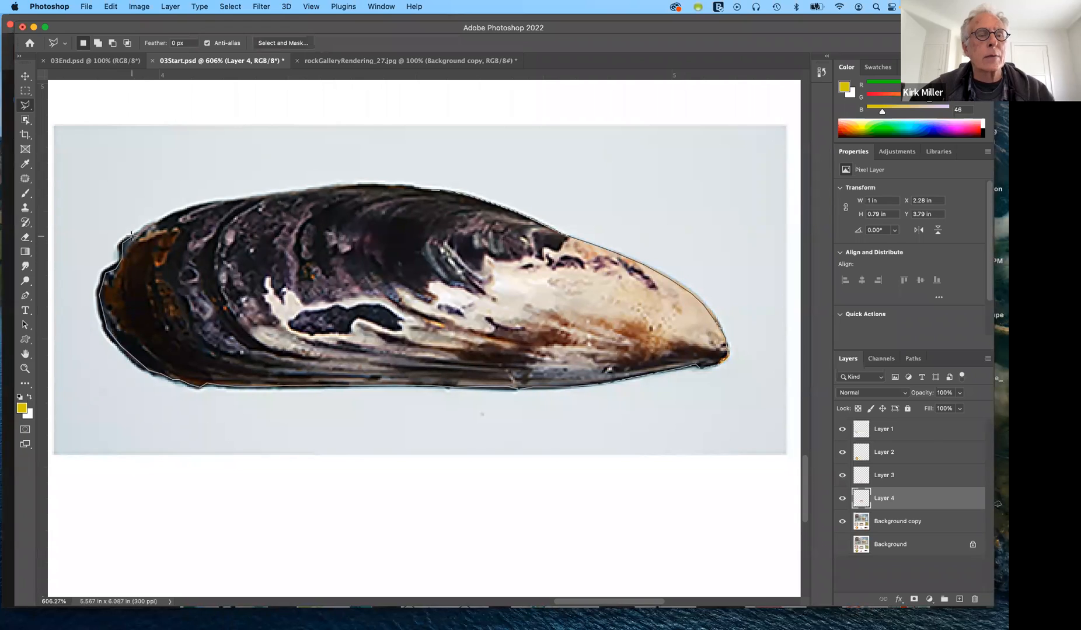
Step: Follow the mussel's top edge with the Polygonal Lasso and close the outline into a selection
{"action": "left_click", "coordinate": [165, 219]}
{"action": "left_click", "coordinate": [182, 213]}
{"action": "left_click", "coordinate": [203, 206]}
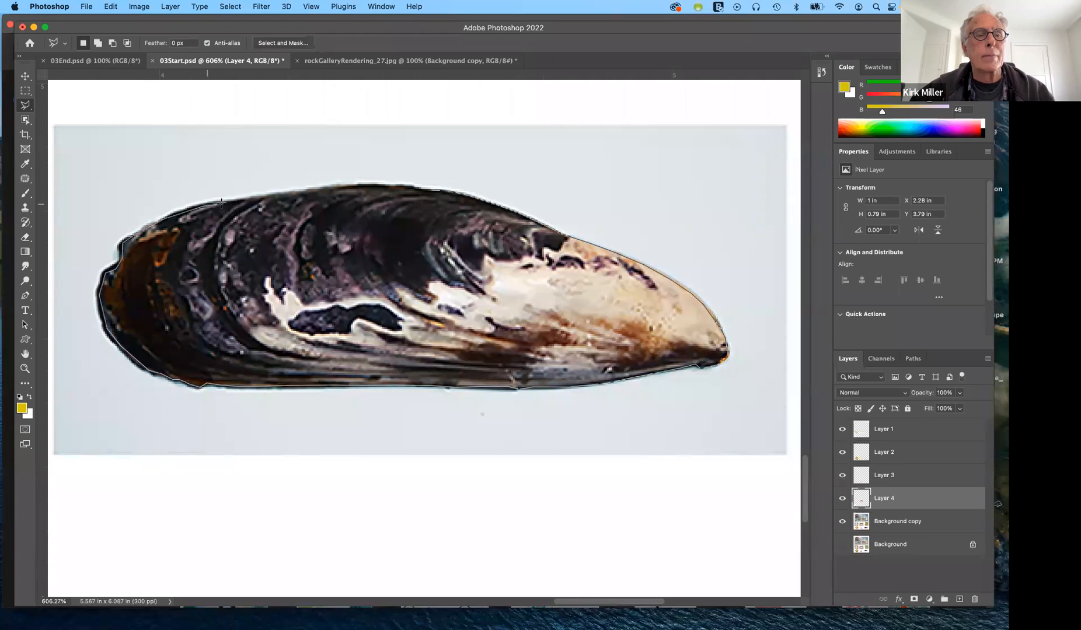
{"action": "left_click", "coordinate": [222, 203]}
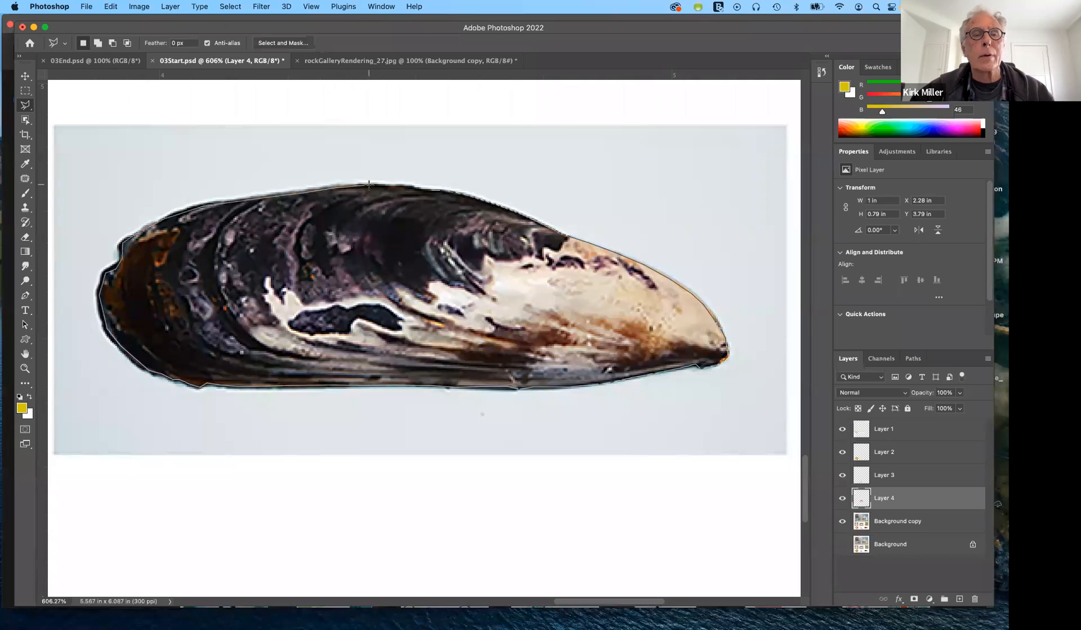
{"action": "left_click", "coordinate": [439, 197]}
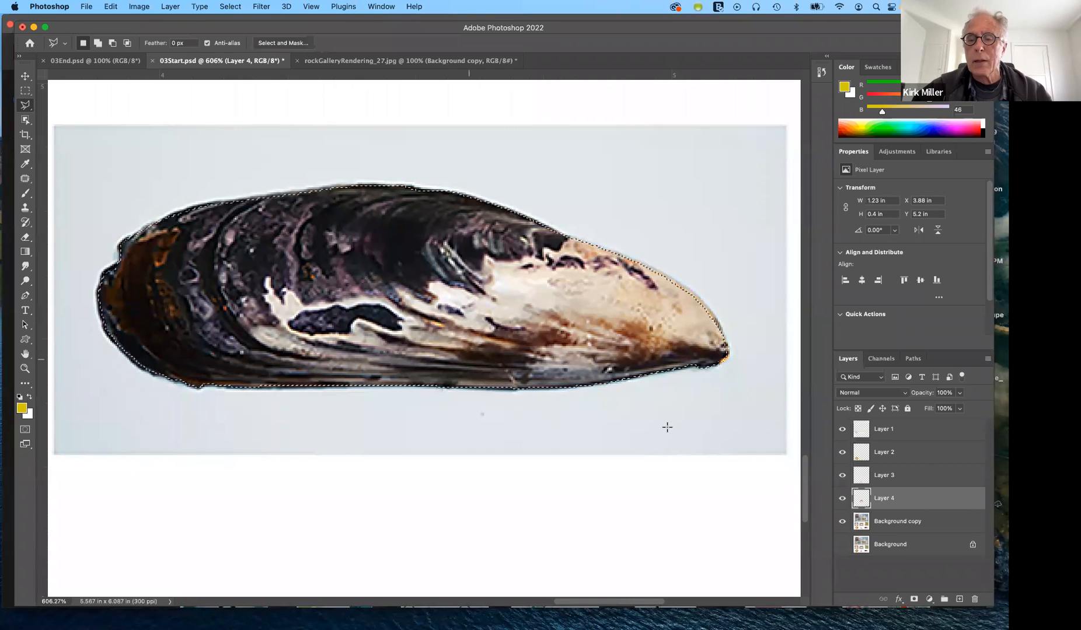
Step: Copy the selected mussel shell from the Background copy layer to a new layer
{"action": "left_click", "coordinate": [890, 523]}
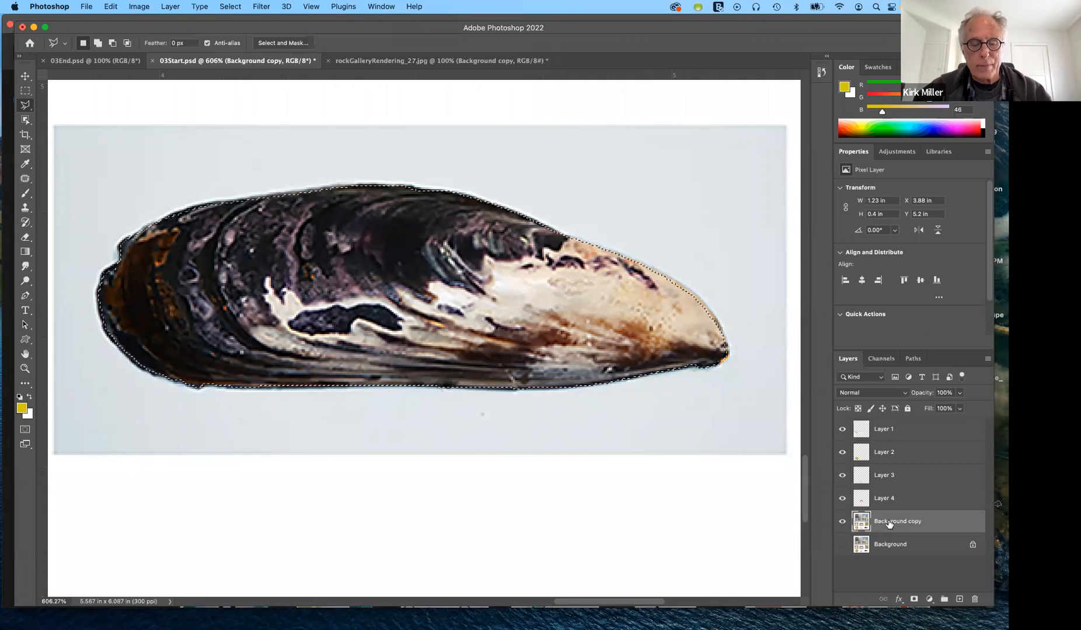
{"action": "key", "text": "super+j"}
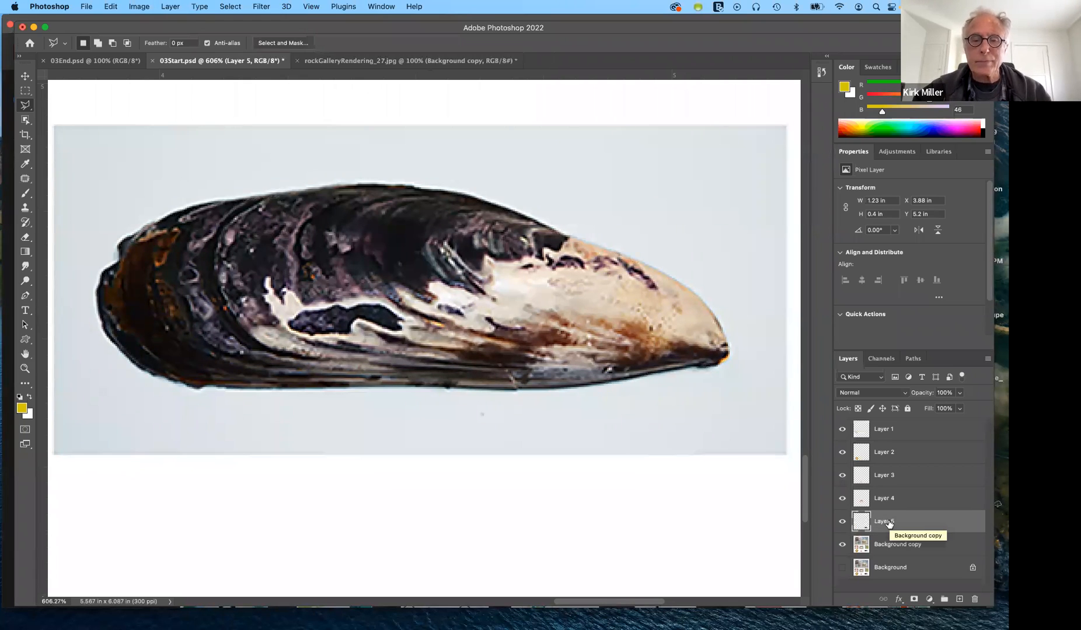
Step: Select the round screw head on the brass plate with a centred Elliptical Marquee circle about 0.45 in across
{"action": "key", "text": "super+minus"}
{"action": "key", "text": "super+minus"}
{"action": "key", "text": "super+minus"}
{"action": "key", "text": "super+minus"}
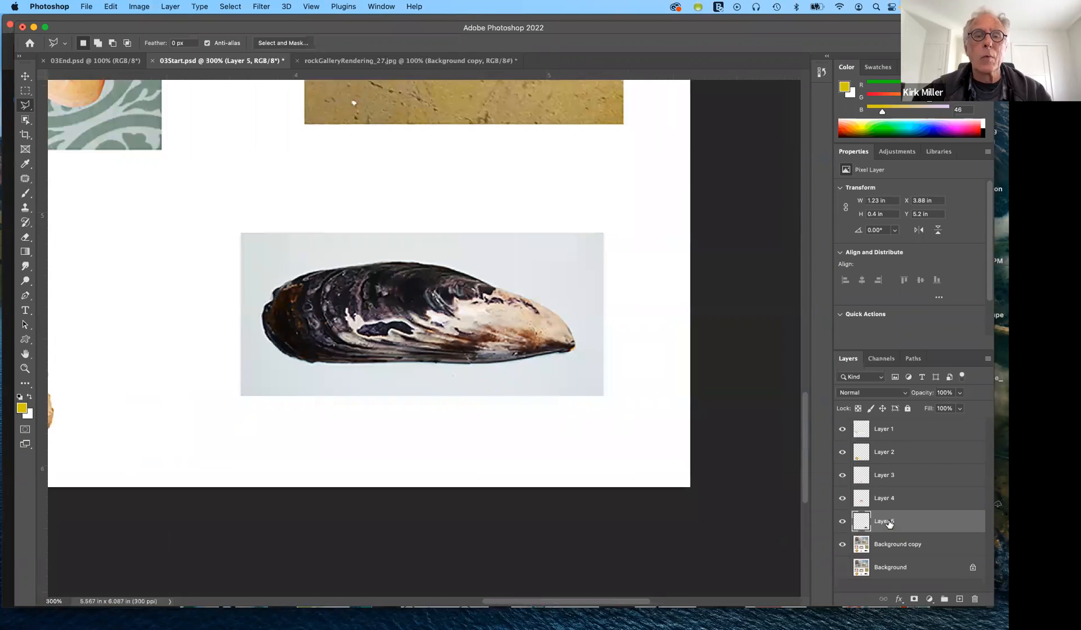
{"action": "scroll", "coordinate": [713, 301], "scroll_direction": "up", "scroll_amount": 3}
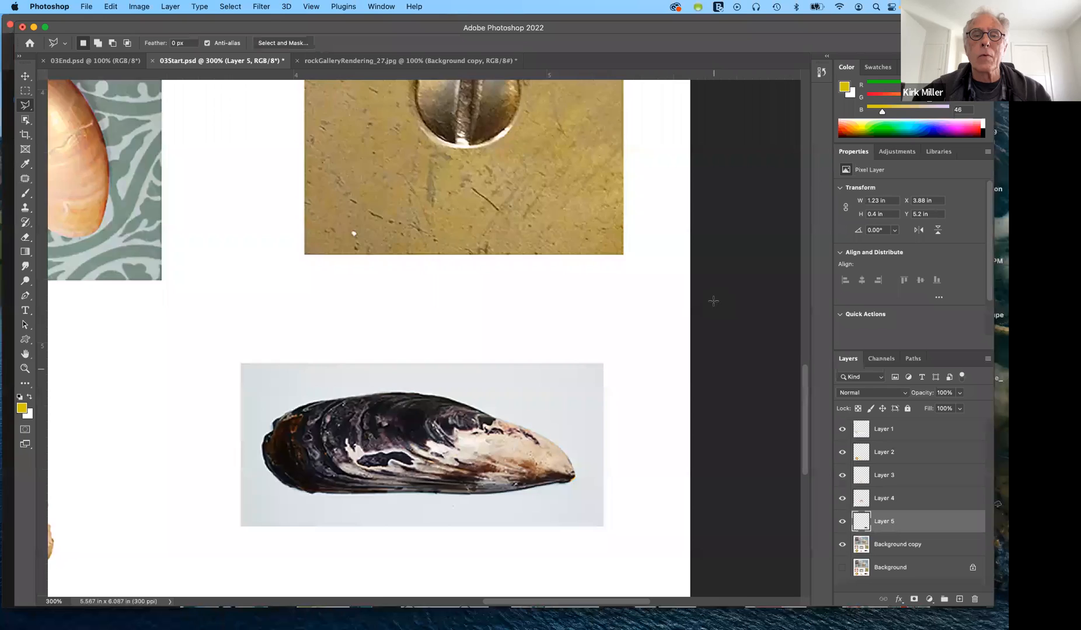
{"action": "scroll", "coordinate": [714, 301], "scroll_direction": "up", "scroll_amount": 5}
{"action": "scroll", "coordinate": [713, 301], "scroll_direction": "left", "scroll_amount": 1}
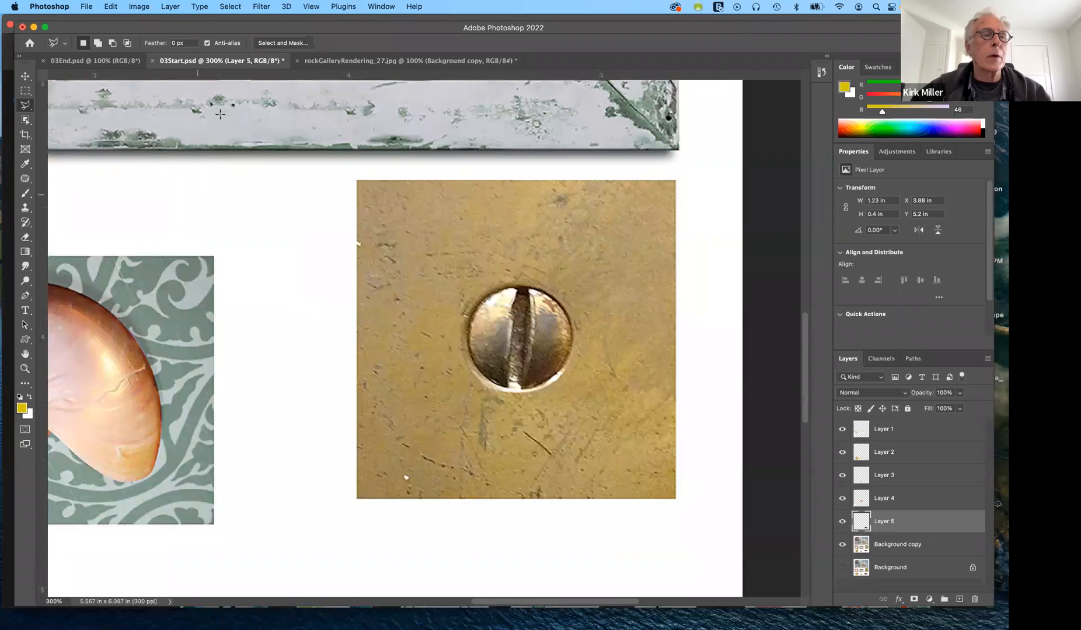
{"action": "left_click", "coordinate": [26, 90]}
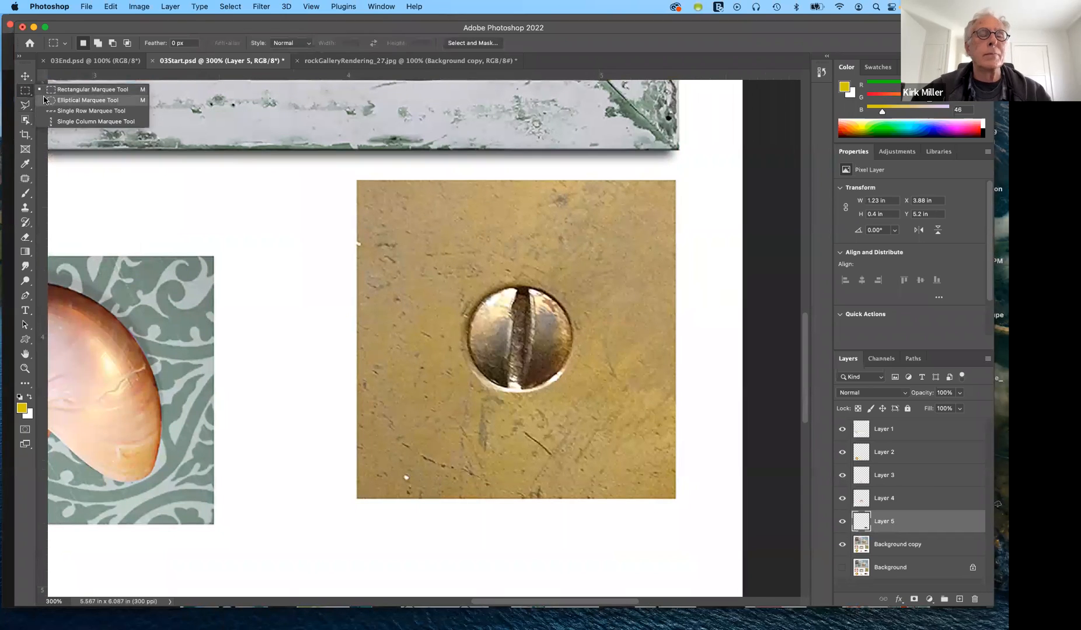
{"action": "left_click", "coordinate": [45, 100]}
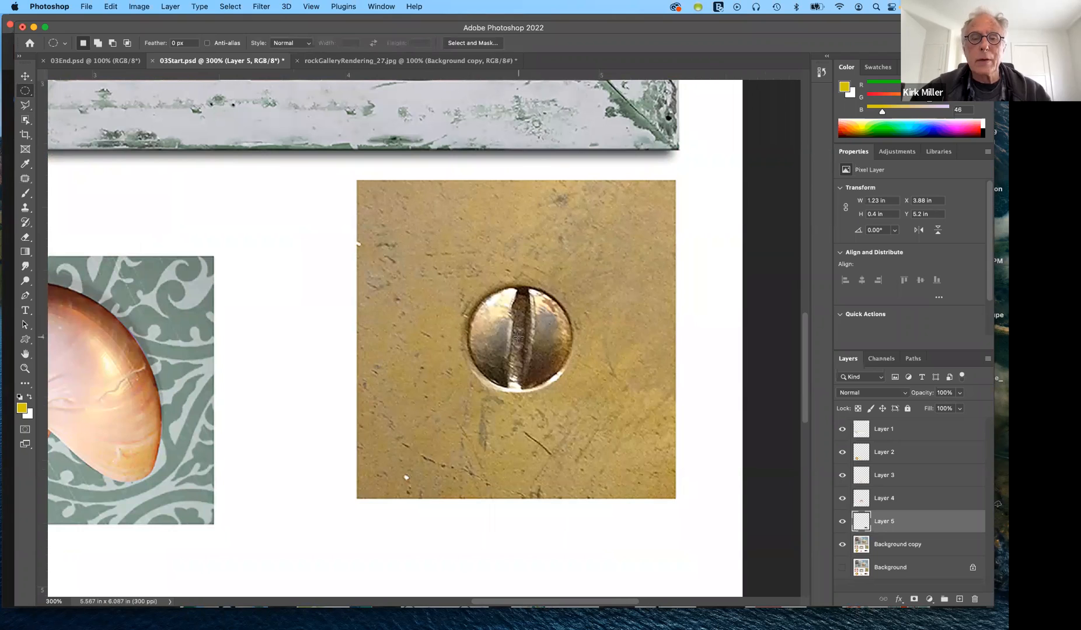
{"action": "left_click_drag", "start_coordinate": [520, 338], "coordinate": [575, 409]}
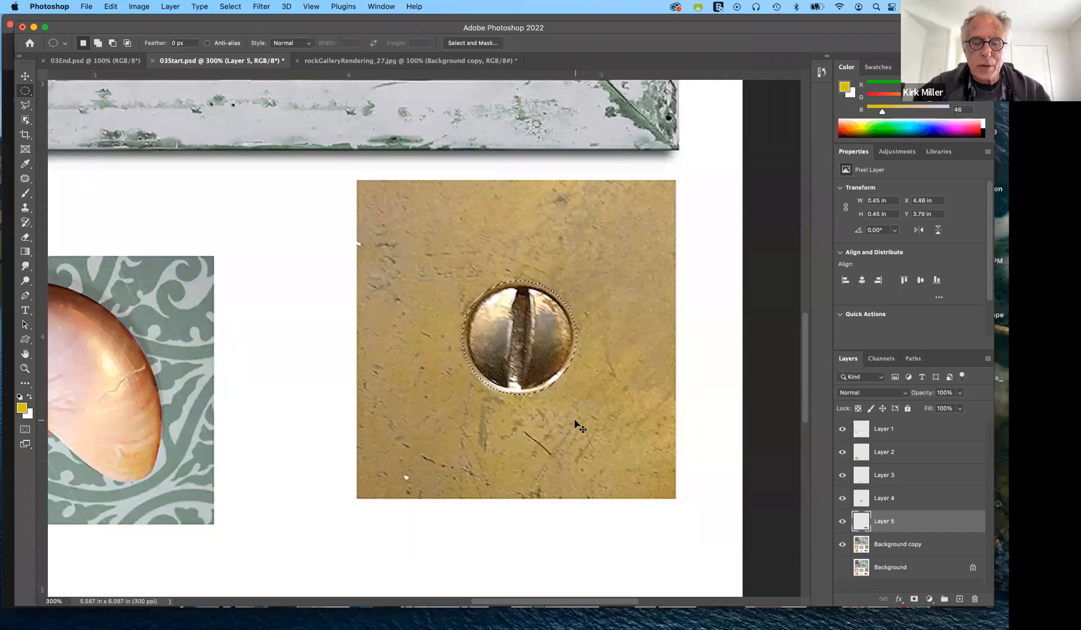
Step: Copy the selected screw head from the Background copy layer to a new layer
{"action": "key", "text": "super+j"}
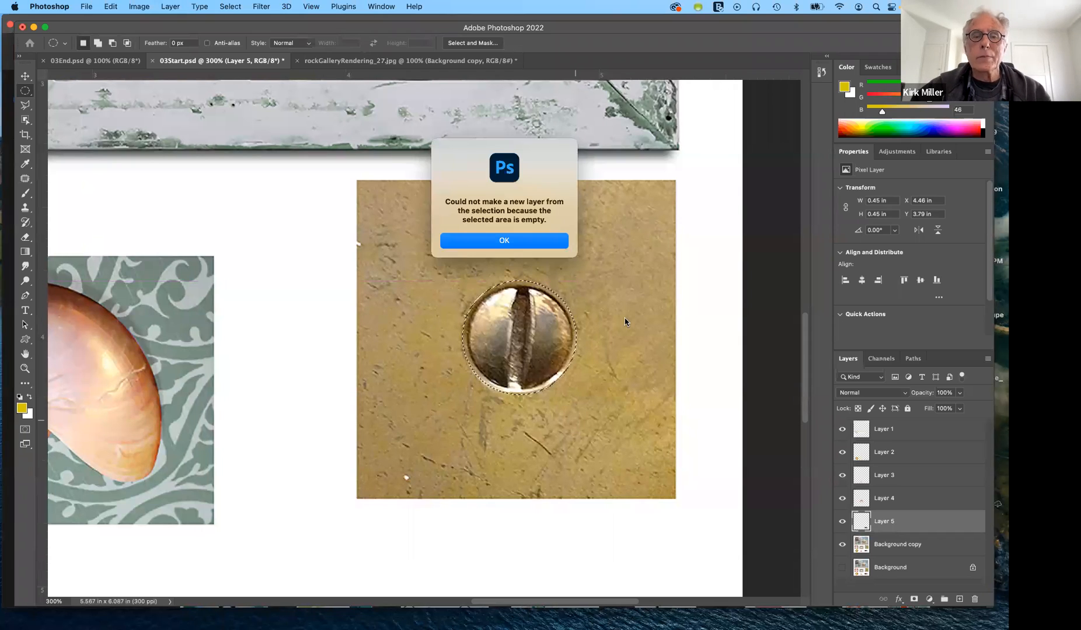
{"action": "left_click", "coordinate": [521, 243]}
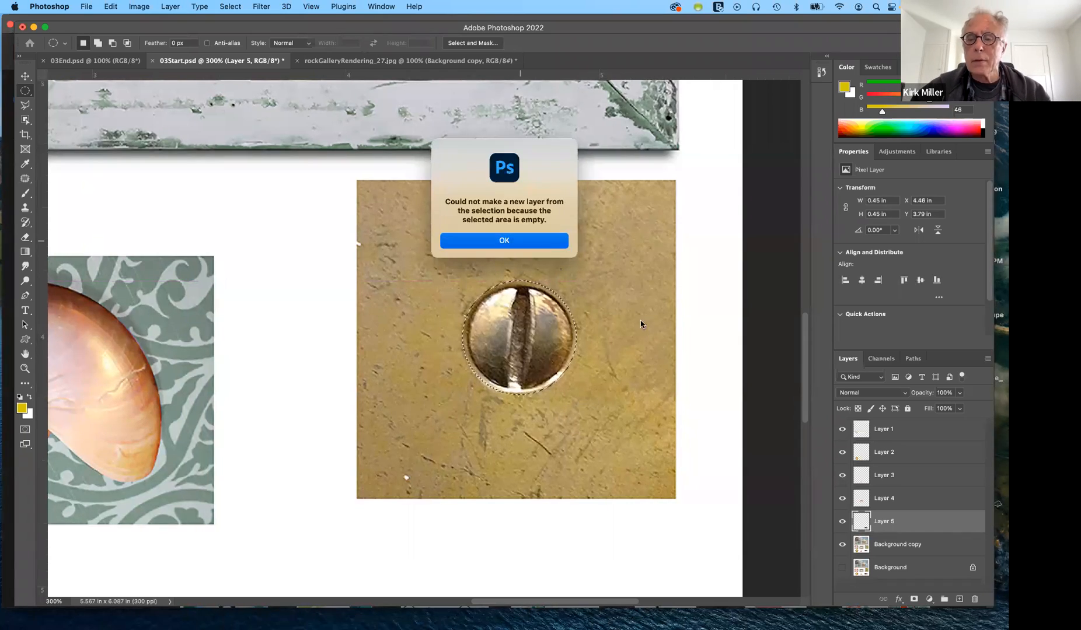
{"action": "left_click", "coordinate": [885, 545]}
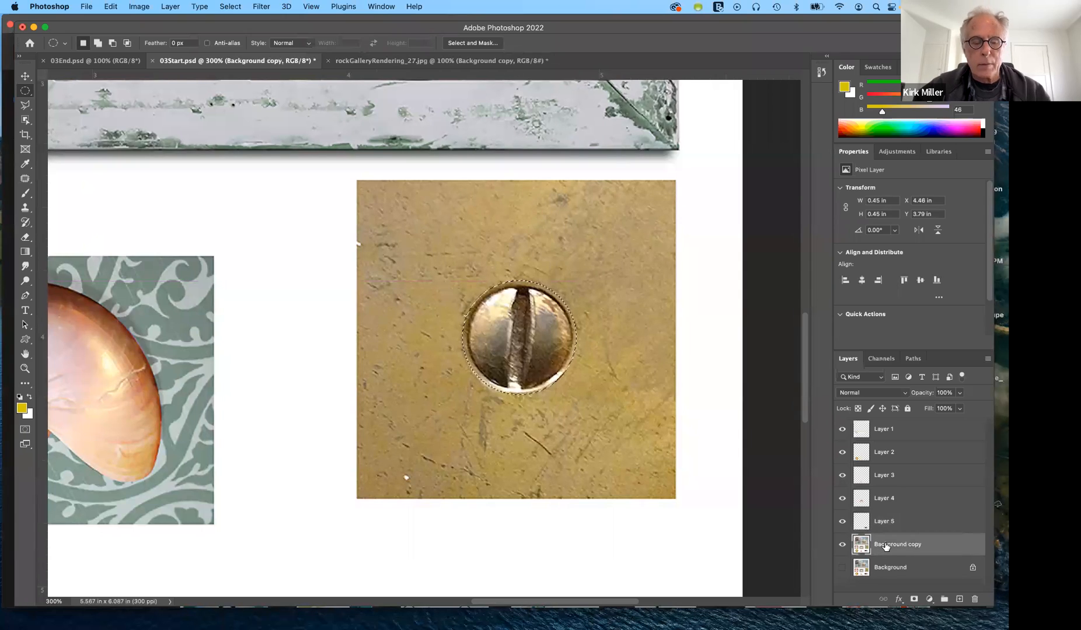
{"action": "key", "text": "super+j"}
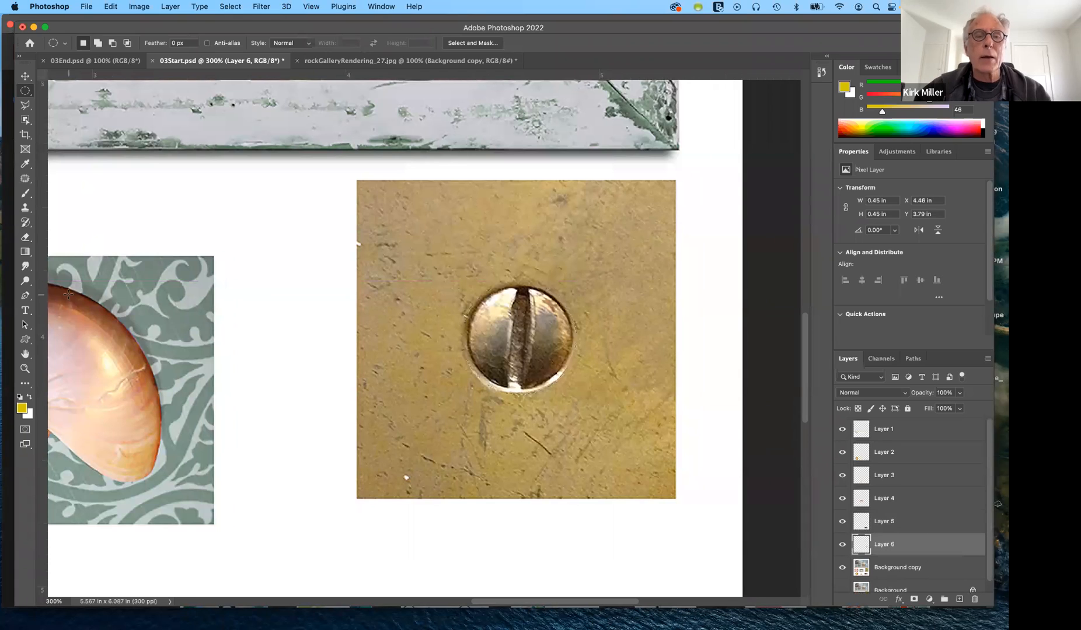
Step: Test the screw head cutout by moving it up onto the window frame's bottom rail, and undo the move
{"action": "scroll", "coordinate": [69, 295], "scroll_direction": "up", "scroll_amount": 5}
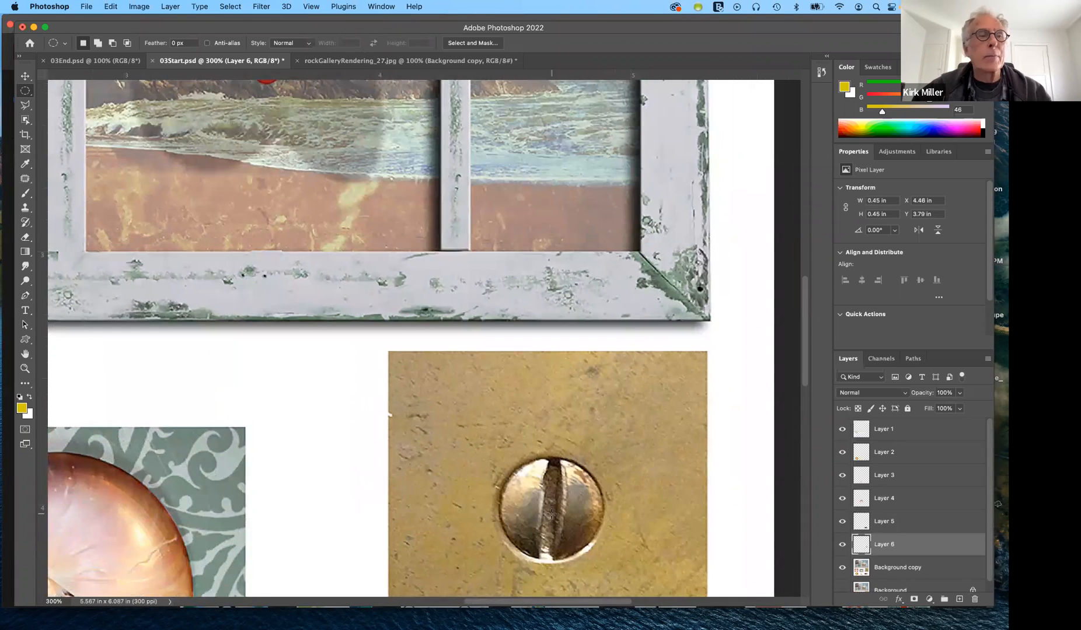
{"action": "left_click", "coordinate": [25, 76]}
{"action": "left_click_drag", "start_coordinate": [544, 506], "coordinate": [528, 284]}
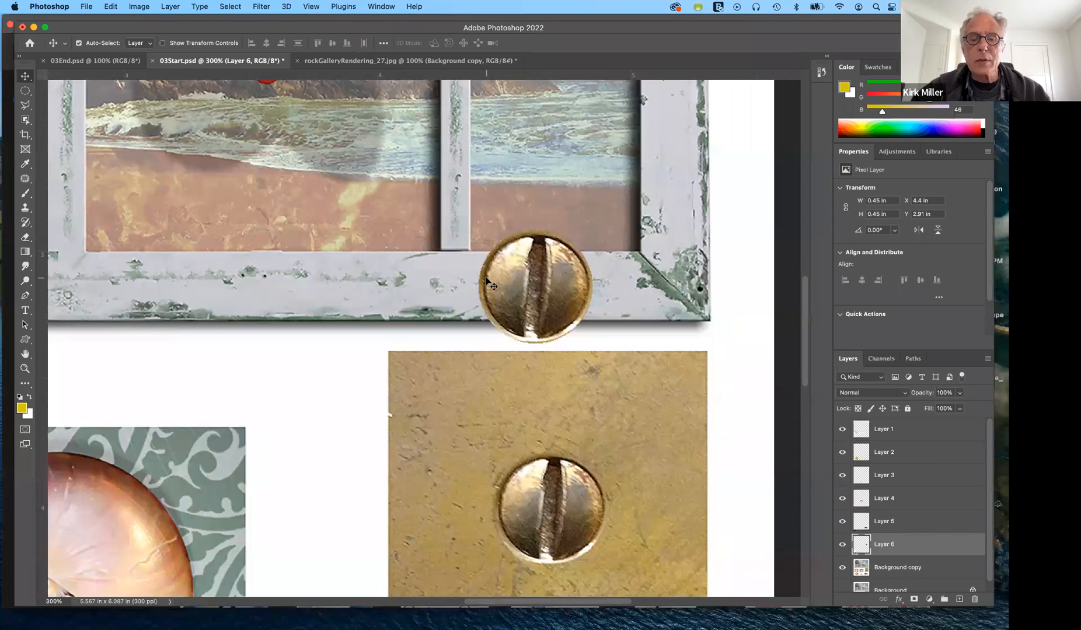
{"action": "key", "text": "super+z"}
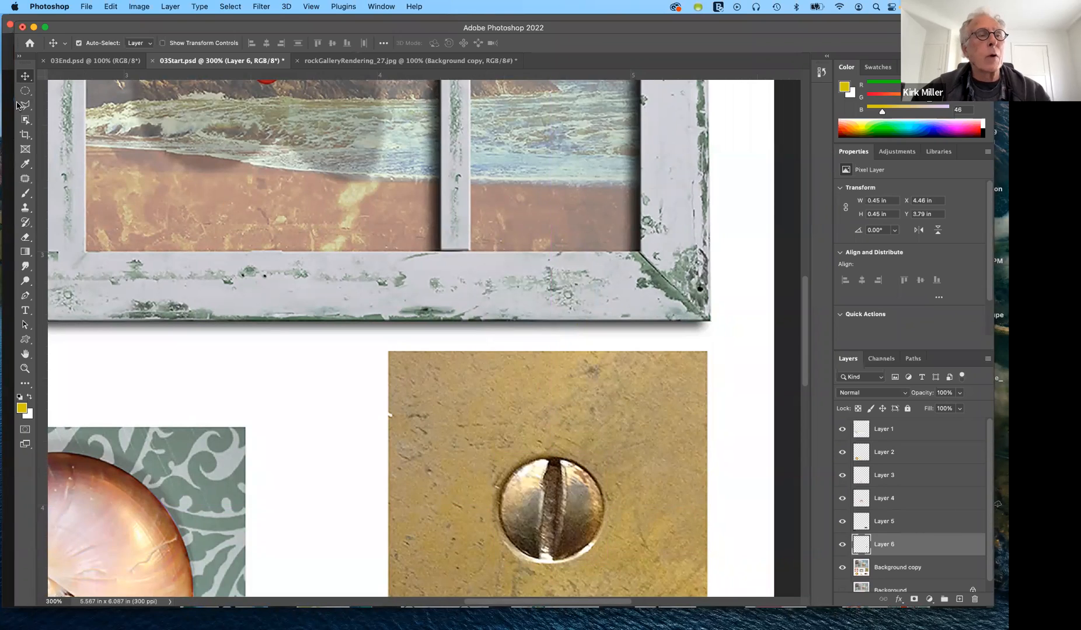
{"action": "scroll", "coordinate": [513, 480], "scroll_direction": "down", "scroll_amount": 3}
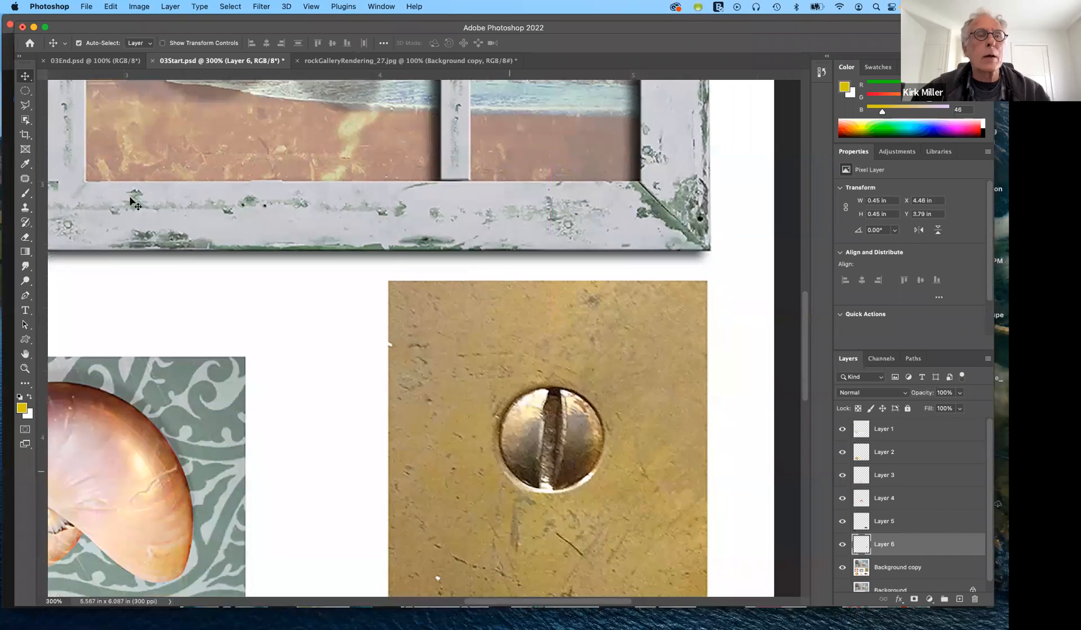
Step: Try selecting the screw head with the Object Selection tool, and clear the selection
{"action": "left_click", "coordinate": [25, 121]}
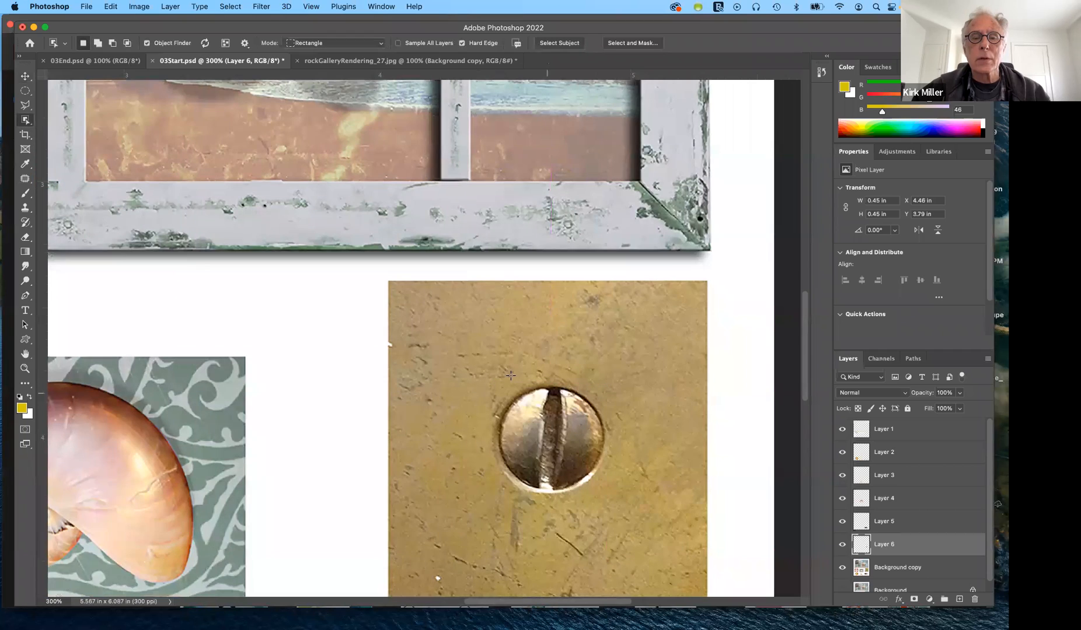
{"action": "left_click_drag", "start_coordinate": [465, 359], "coordinate": [628, 523]}
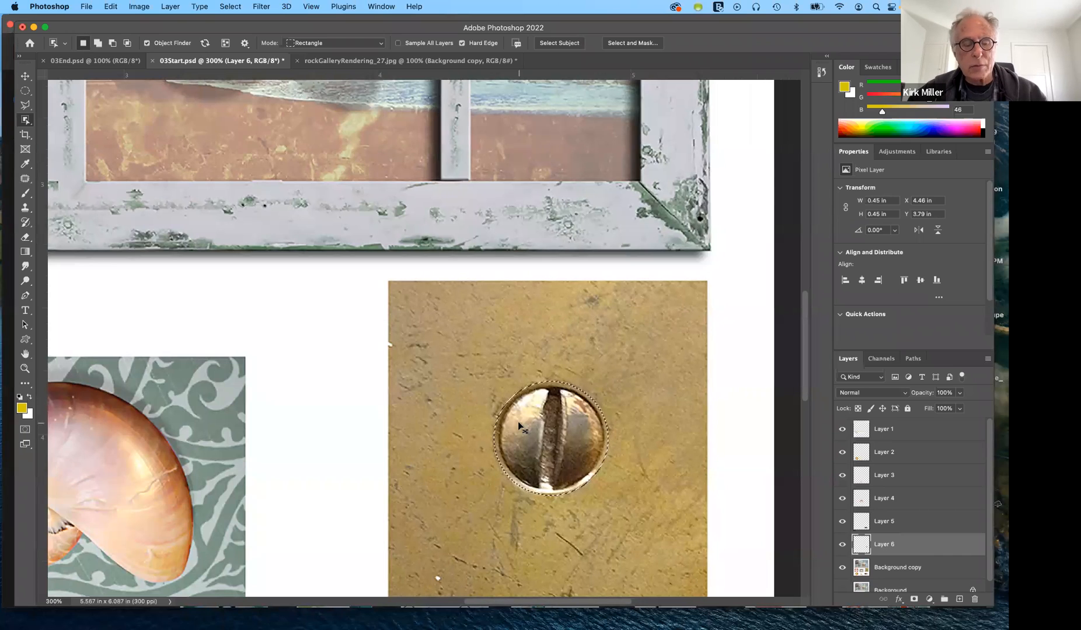
{"action": "key", "text": "super+d"}
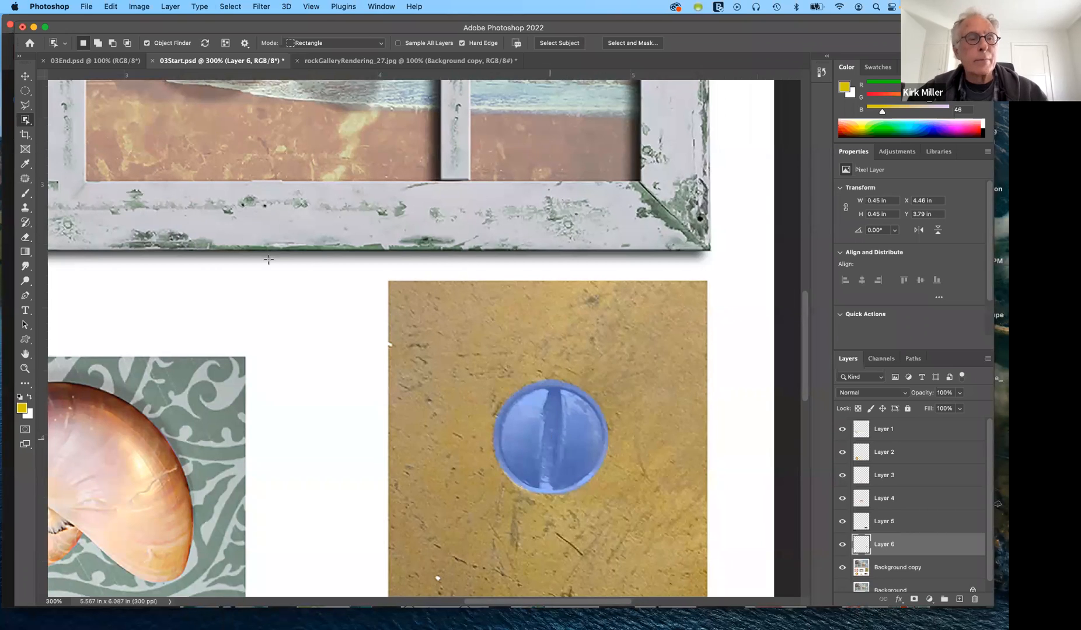
Step: Select the screw head on the Background copy layer with an elliptical marquee circle about 0.4 in across and copy it to a new layer
{"action": "left_click", "coordinate": [25, 90]}
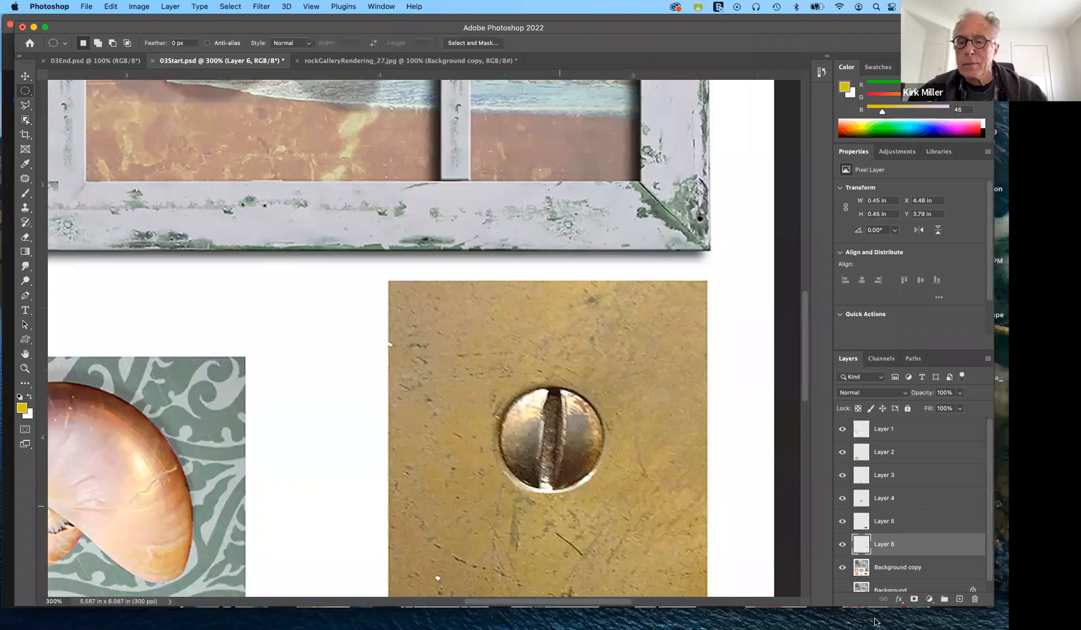
{"action": "left_click", "coordinate": [907, 568]}
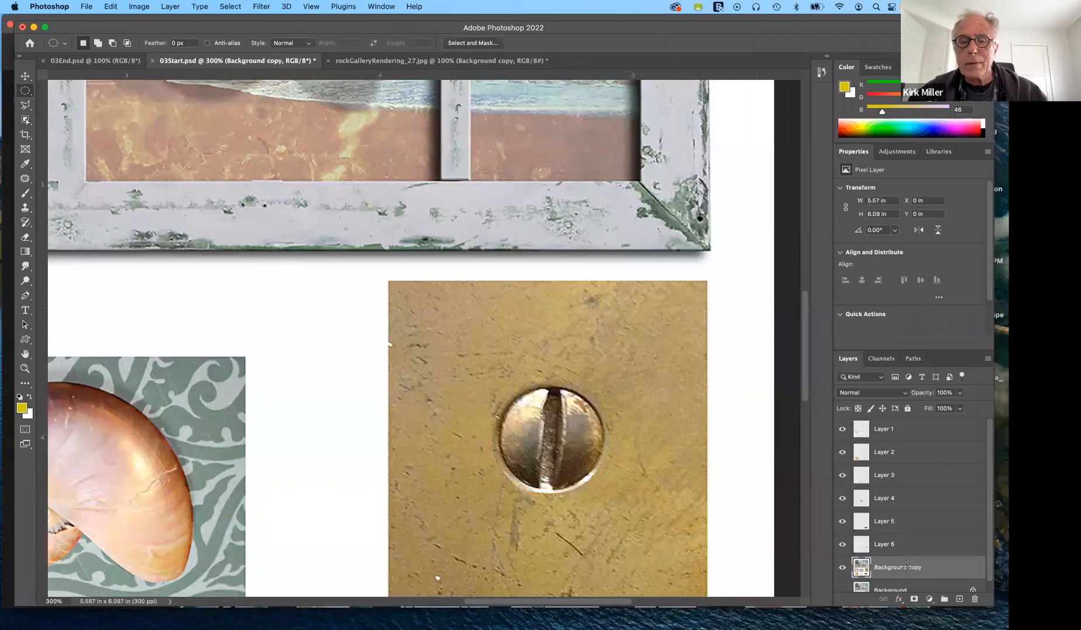
{"action": "scroll", "coordinate": [559, 441], "scroll_direction": "right", "scroll_amount": 3}
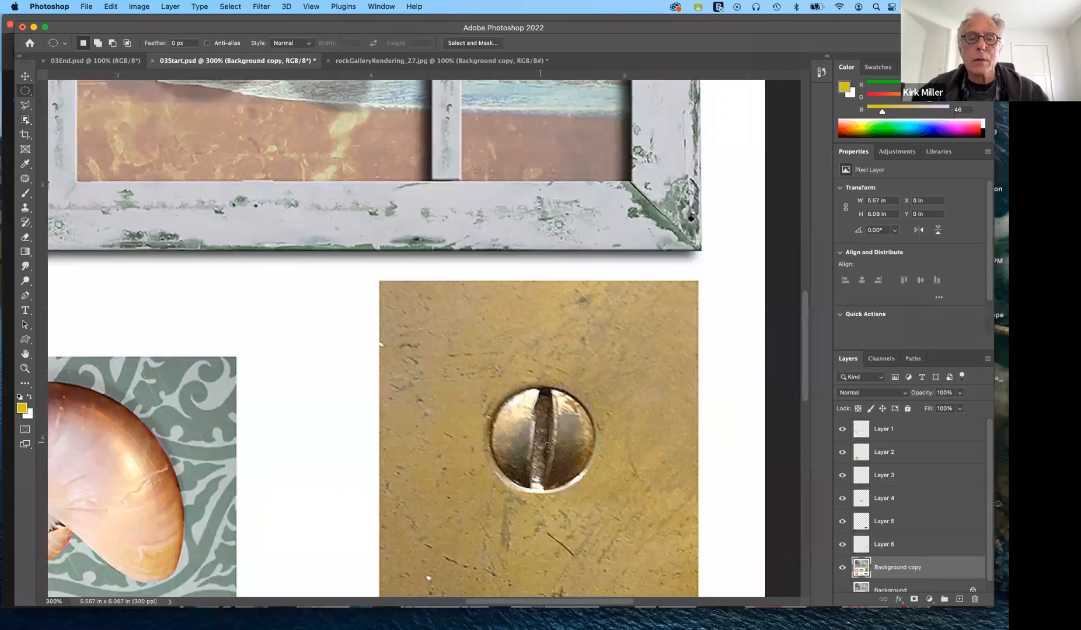
{"action": "scroll", "coordinate": [555, 441], "scroll_direction": "down", "scroll_amount": 3}
{"action": "scroll", "coordinate": [550, 442], "scroll_direction": "up", "scroll_amount": 5}
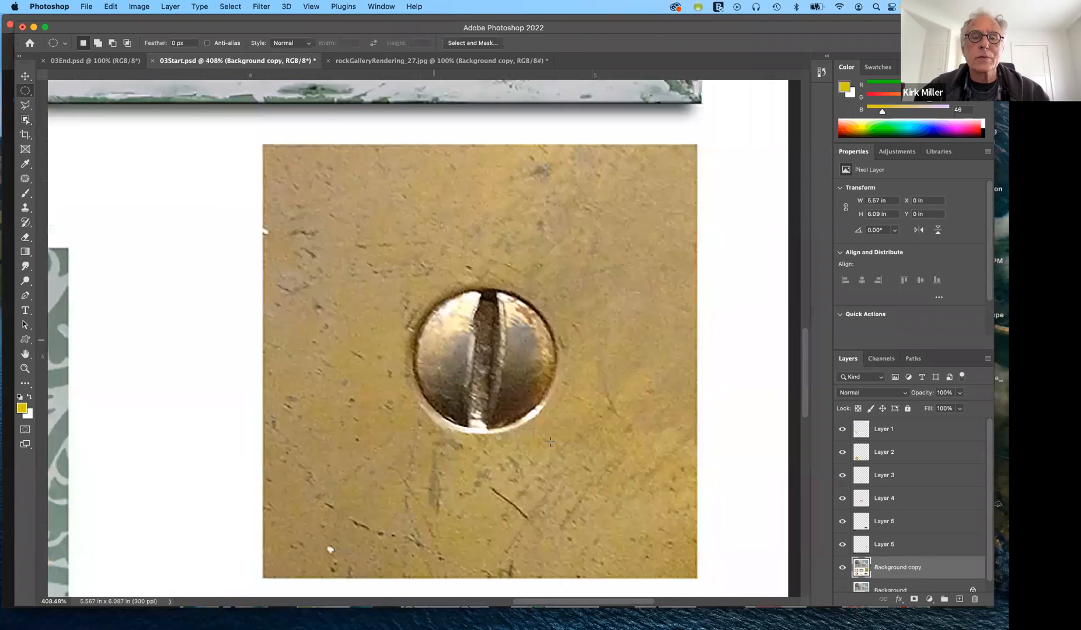
{"action": "scroll", "coordinate": [550, 442], "scroll_direction": "up", "scroll_amount": 1}
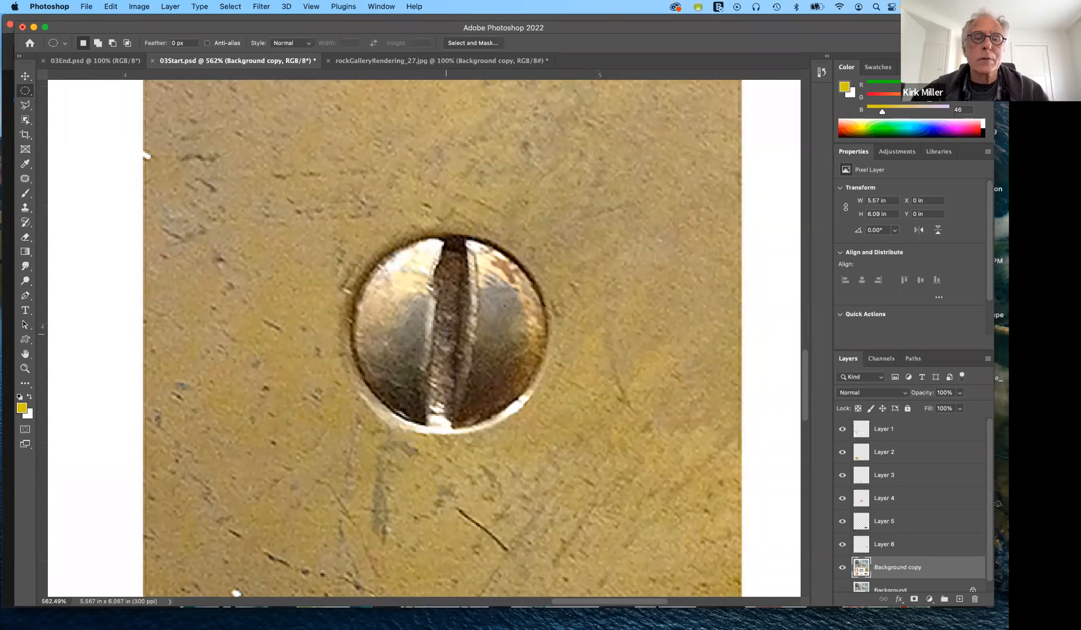
{"action": "left_click_drag", "start_coordinate": [530, 437], "coordinate": [544, 444]}
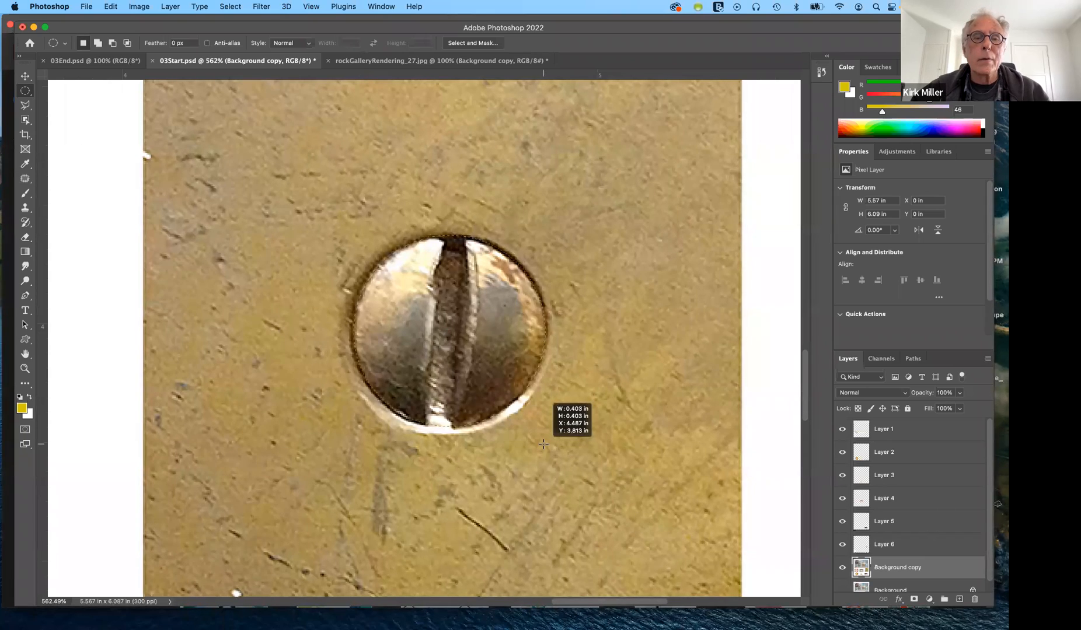
{"action": "left_click_drag", "start_coordinate": [542, 445], "coordinate": [542, 446]}
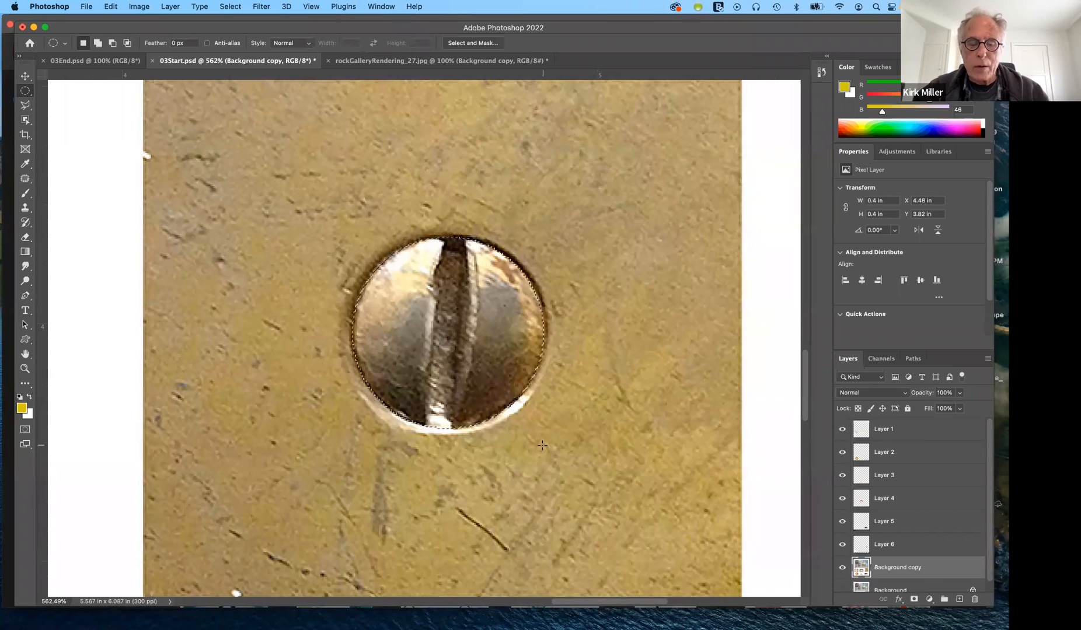
{"action": "key", "text": "super+j"}
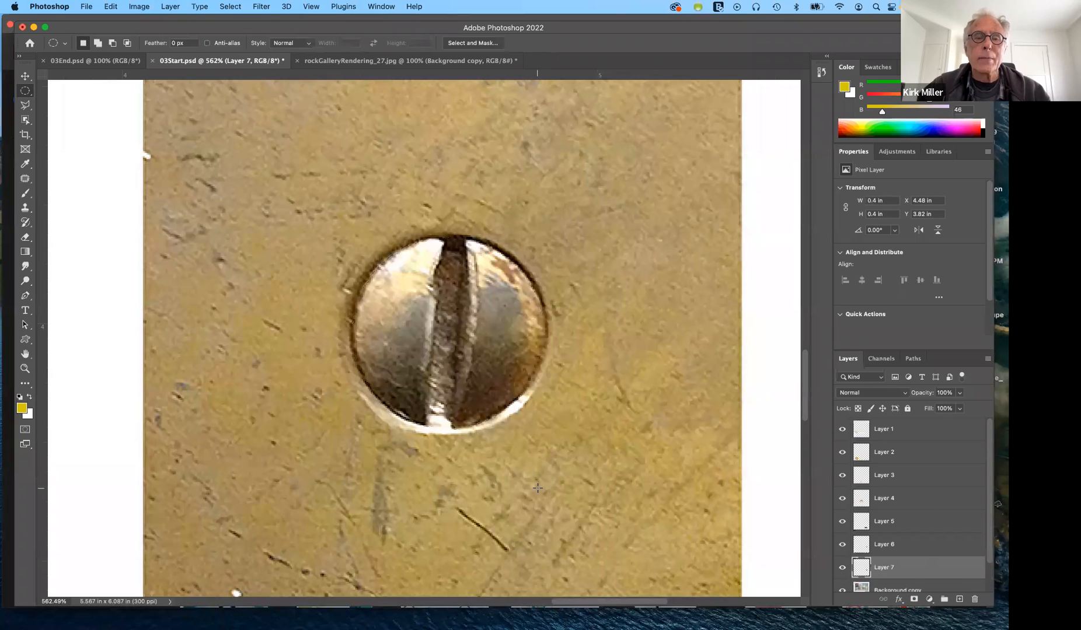
Step: Move the Layer 1 sand dollar into window pane A and the Layer 2 plate onto the shadow in pane C
{"action": "key", "text": "super+minus"}
{"action": "key", "text": "super+minus"}
{"action": "key", "text": "super+minus"}
{"action": "key", "text": "super+minus"}
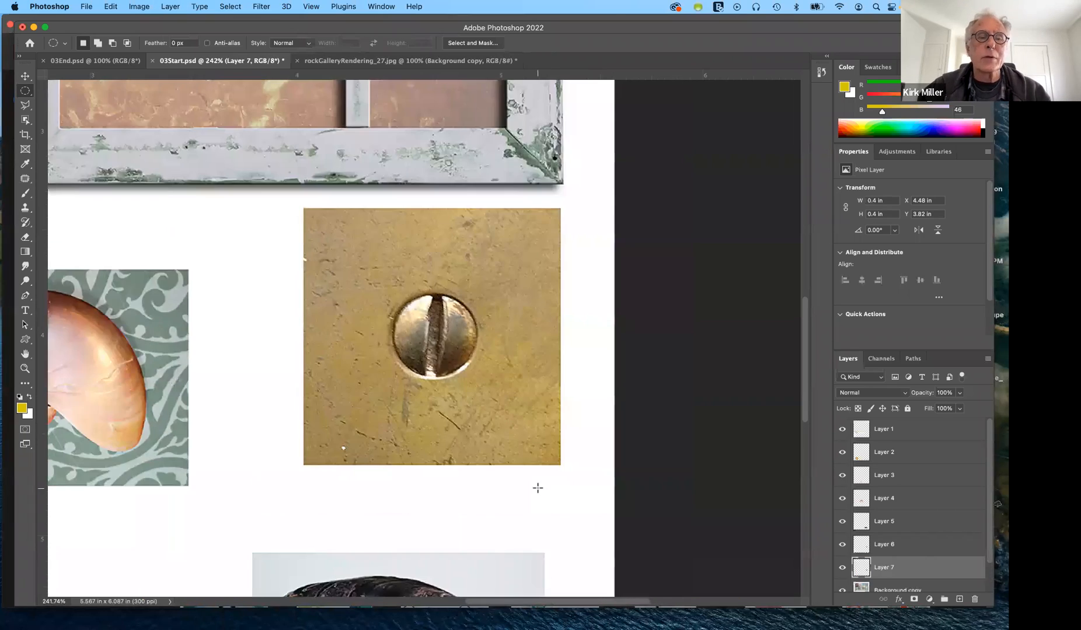
{"action": "scroll", "coordinate": [538, 488], "scroll_direction": "left", "scroll_amount": 10}
{"action": "scroll", "coordinate": [538, 488], "scroll_direction": "up", "scroll_amount": 1}
{"action": "scroll", "coordinate": [537, 492], "scroll_direction": "down", "scroll_amount": 5}
{"action": "scroll", "coordinate": [538, 492], "scroll_direction": "left", "scroll_amount": 5}
{"action": "scroll", "coordinate": [538, 491], "scroll_direction": "up", "scroll_amount": 2}
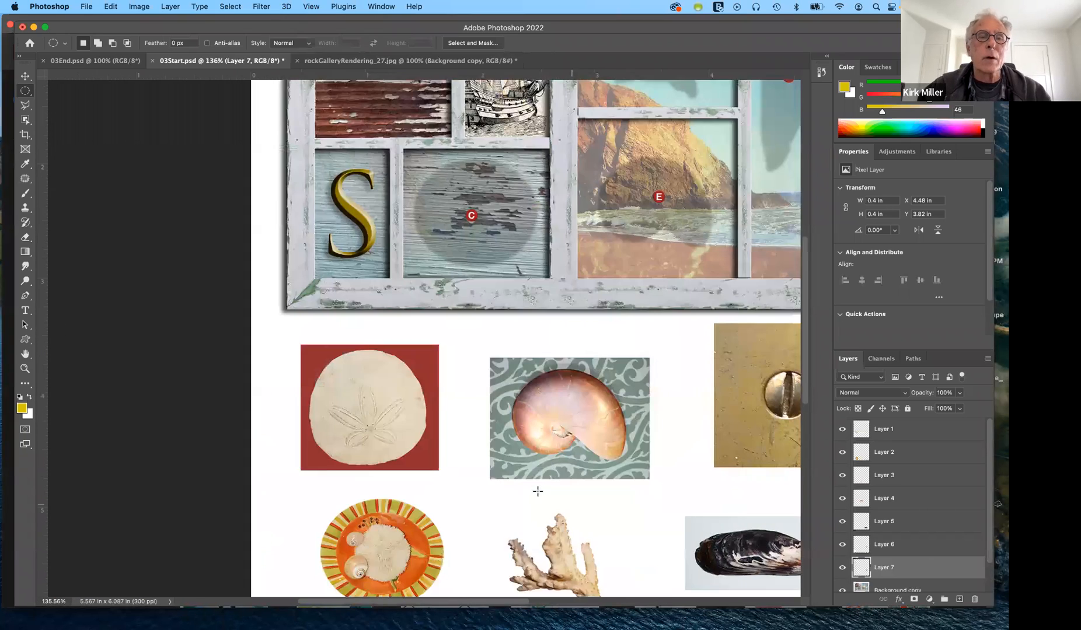
{"action": "scroll", "coordinate": [538, 493], "scroll_direction": "down", "scroll_amount": 1}
{"action": "scroll", "coordinate": [538, 492], "scroll_direction": "down", "scroll_amount": 1}
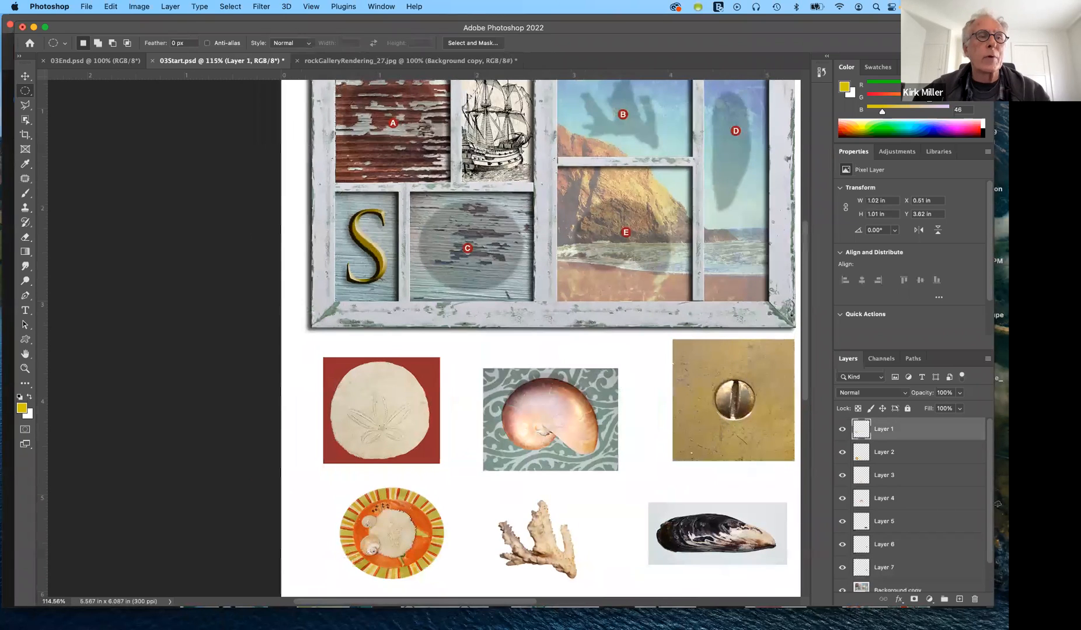
{"action": "left_click", "coordinate": [25, 77]}
{"action": "left_click_drag", "start_coordinate": [394, 411], "coordinate": [406, 123]}
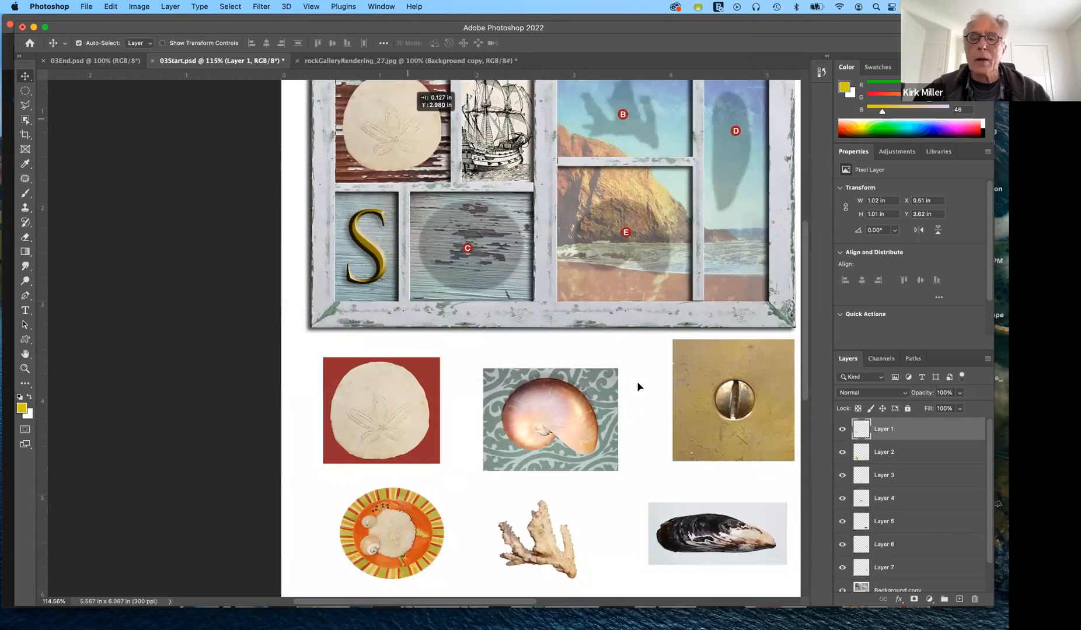
{"action": "left_click", "coordinate": [884, 454]}
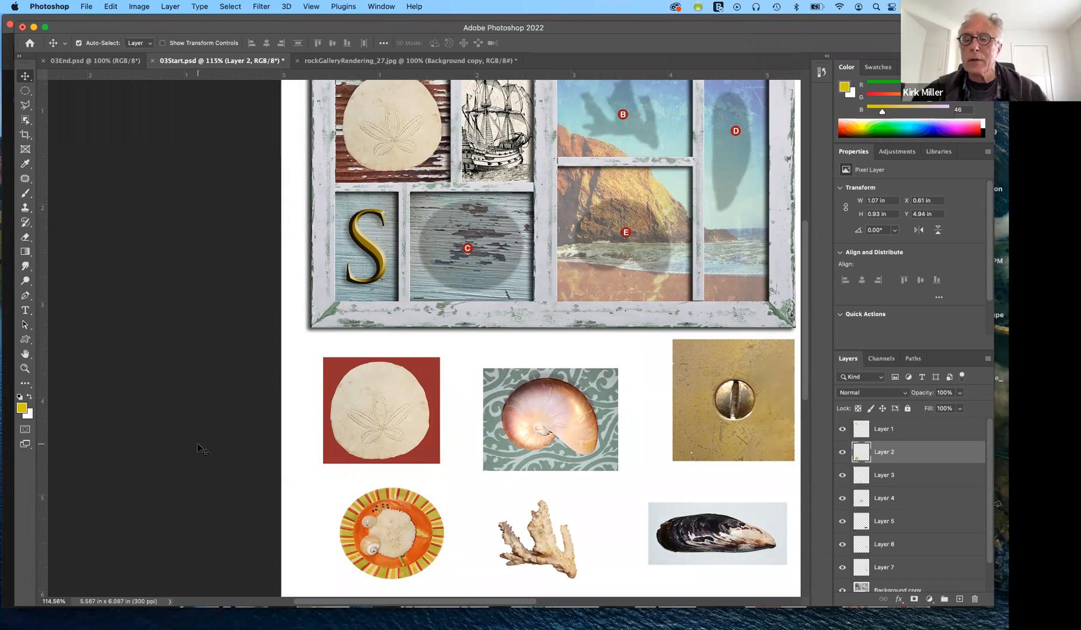
{"action": "left_click_drag", "start_coordinate": [395, 548], "coordinate": [474, 260]}
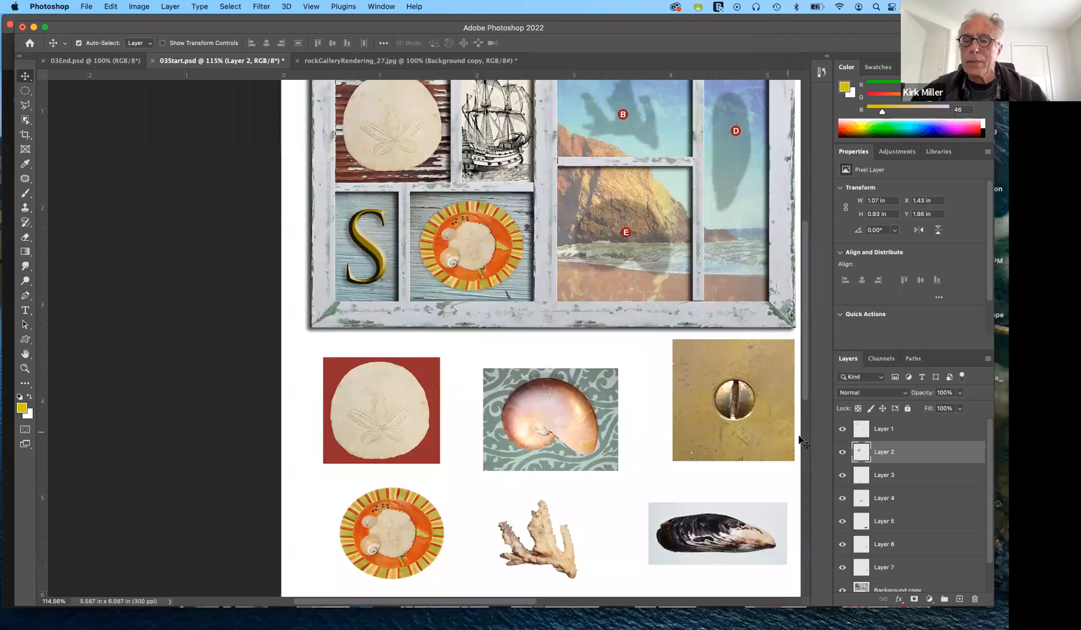
Step: Move the Layer 3 coral onto its shadow in pane B and the Layer 4 nautilus onto its shadow in pane E
{"action": "left_click", "coordinate": [874, 476]}
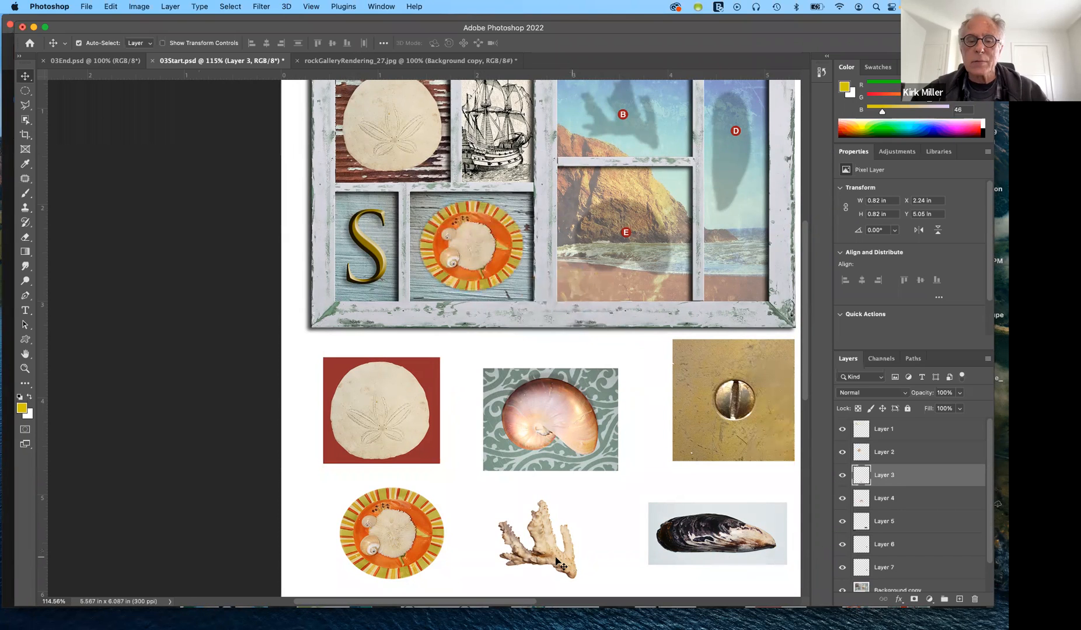
{"action": "left_click_drag", "start_coordinate": [562, 565], "coordinate": [593, 476]}
{"action": "left_click_drag", "start_coordinate": [631, 303], "coordinate": [639, 127]}
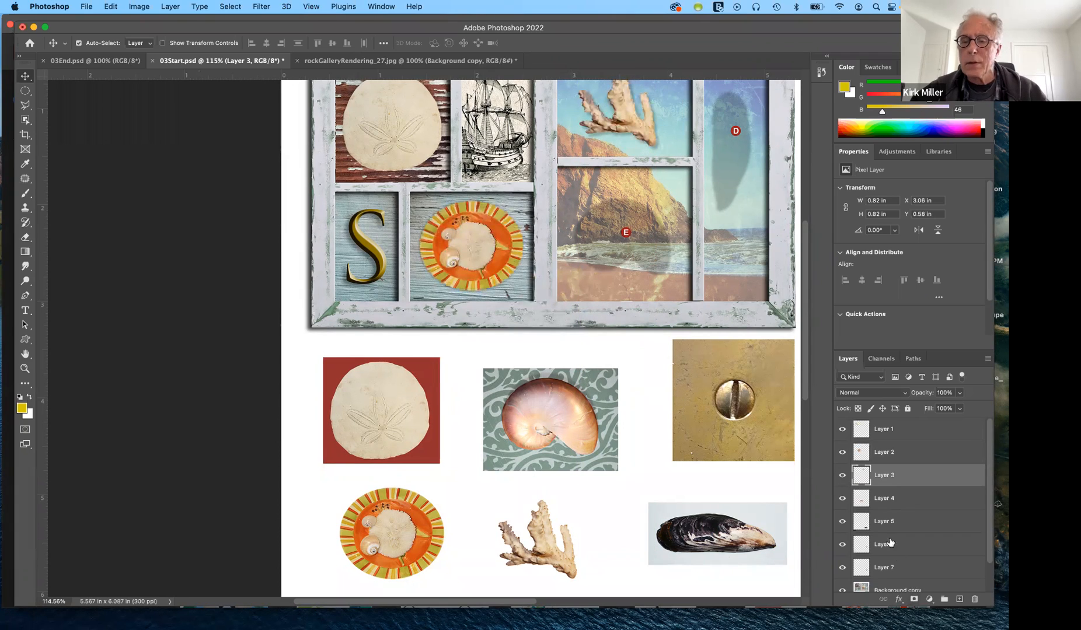
{"action": "left_click", "coordinate": [862, 500]}
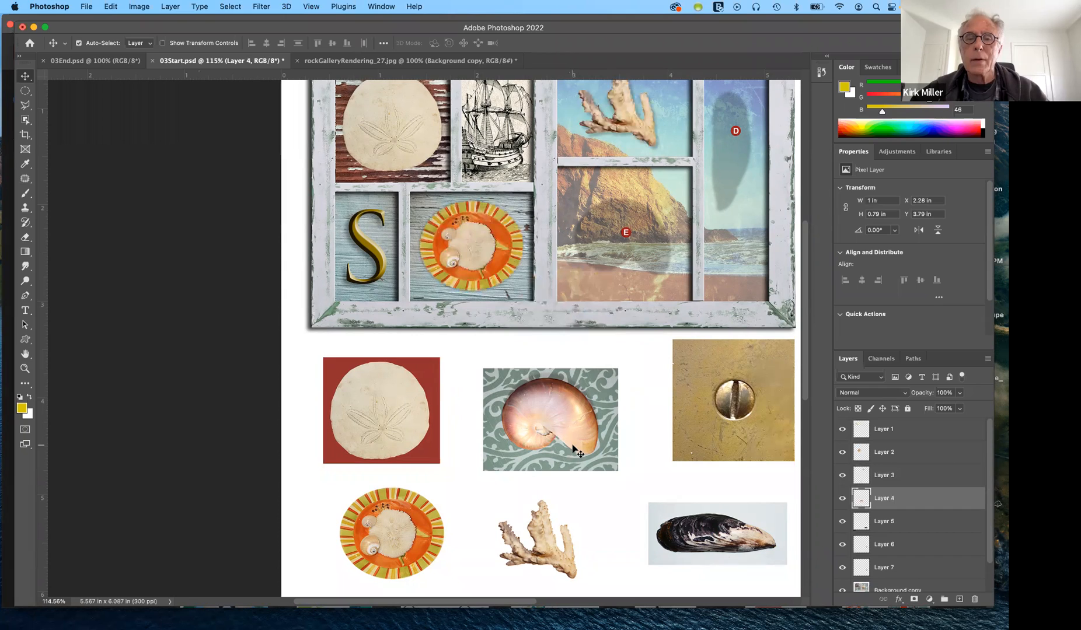
{"action": "left_click_drag", "start_coordinate": [571, 442], "coordinate": [641, 257]}
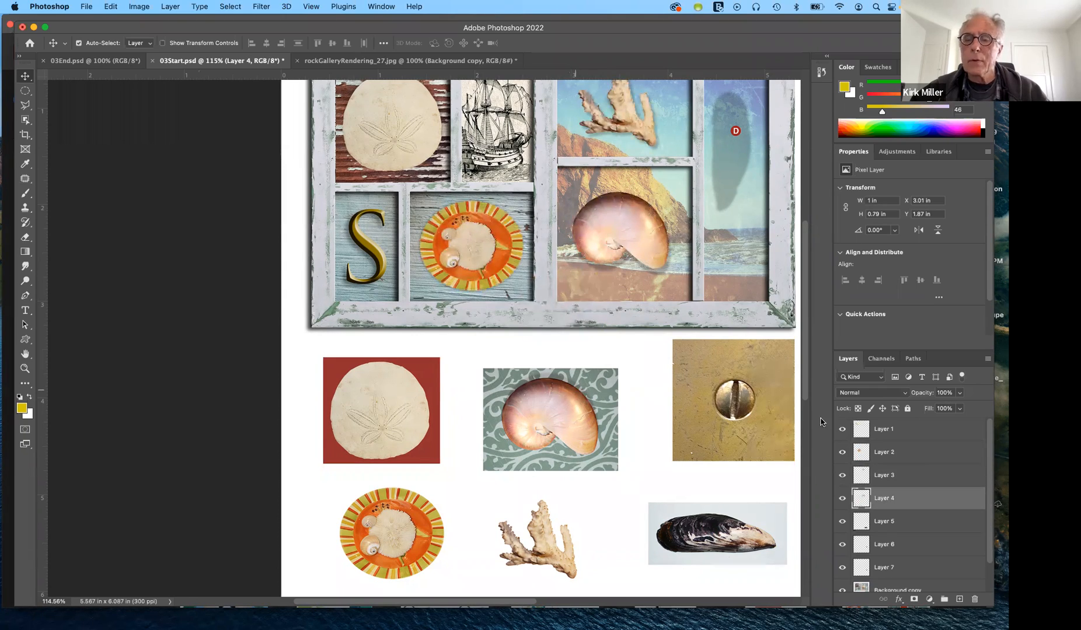
Step: Move the Layer 5 mussel shell up across the shadow in window pane D
{"action": "left_click", "coordinate": [865, 528]}
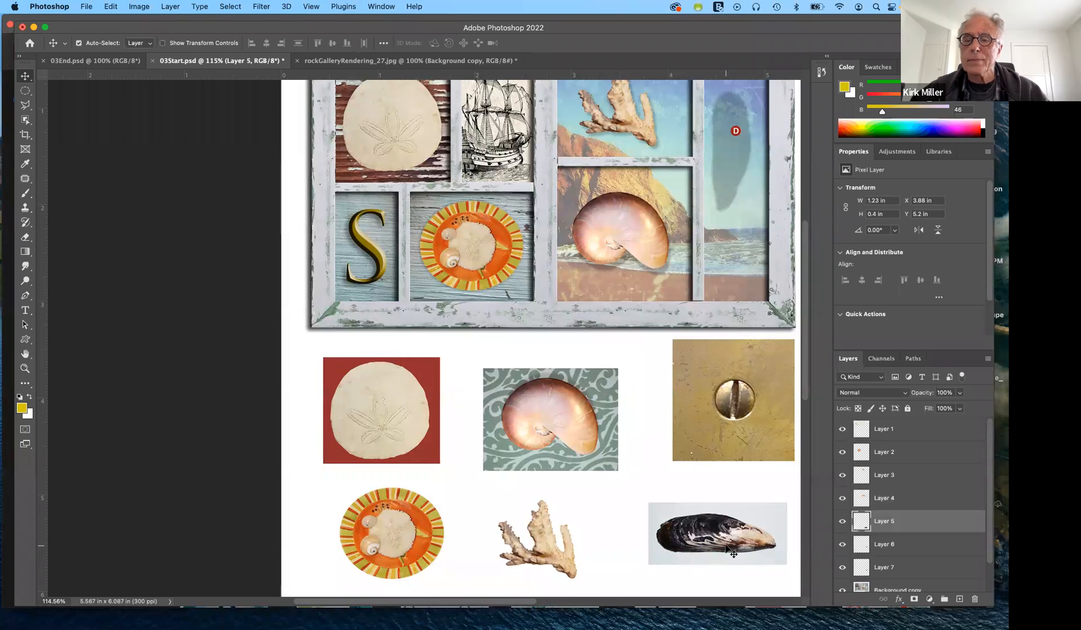
{"action": "left_click_drag", "start_coordinate": [725, 529], "coordinate": [727, 168]}
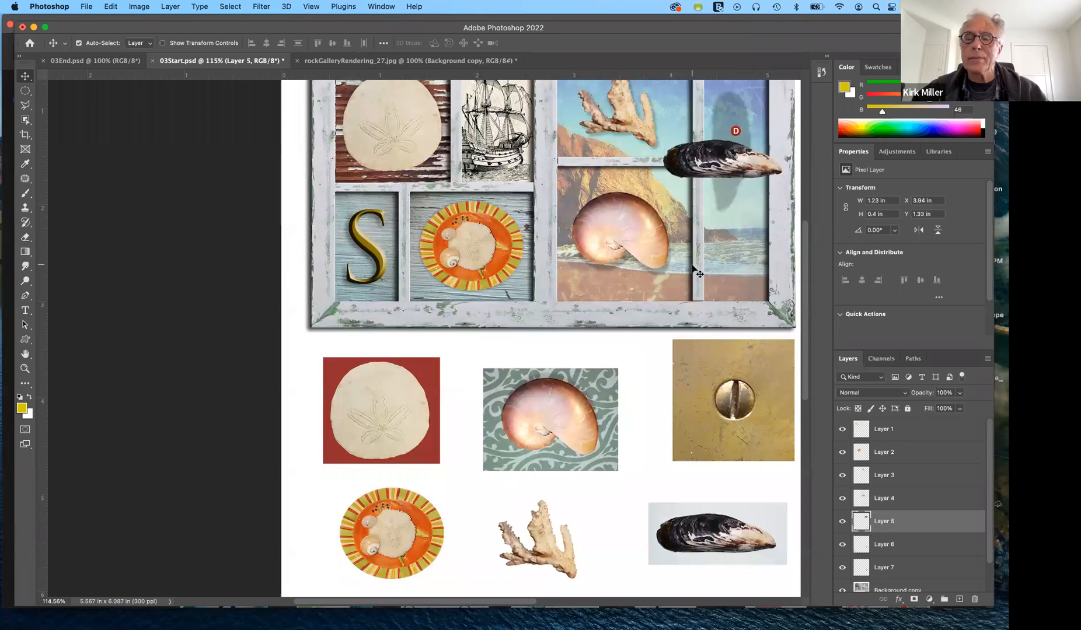
{"action": "scroll", "coordinate": [694, 271], "scroll_direction": "up", "scroll_amount": 5}
{"action": "scroll", "coordinate": [694, 270], "scroll_direction": "right", "scroll_amount": 5}
{"action": "scroll", "coordinate": [694, 270], "scroll_direction": "up", "scroll_amount": 5}
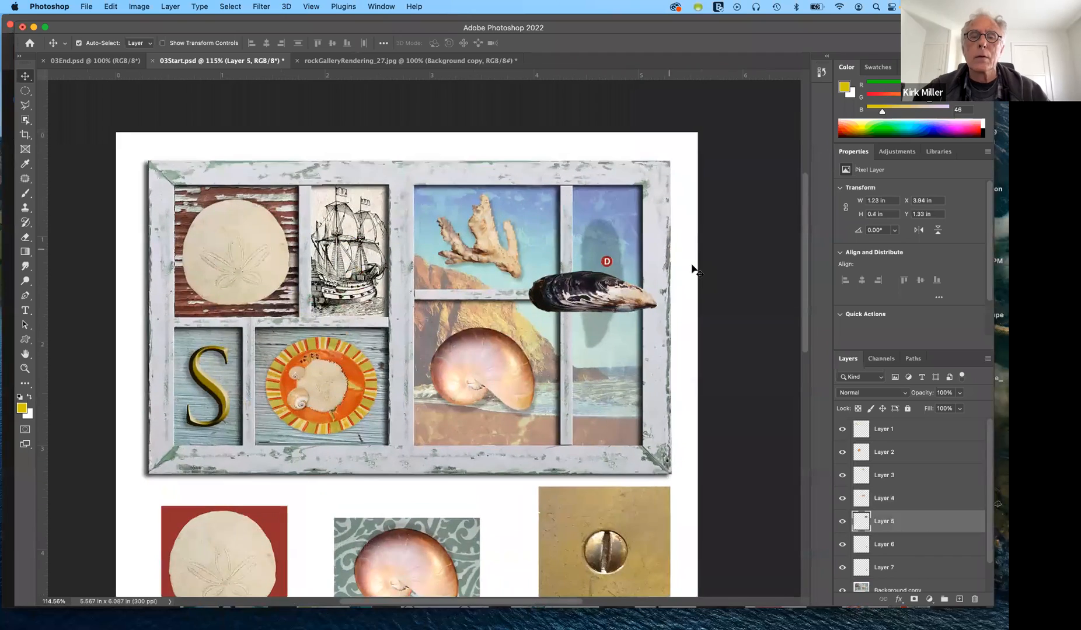
{"action": "scroll", "coordinate": [696, 271], "scroll_direction": "right", "scroll_amount": 5}
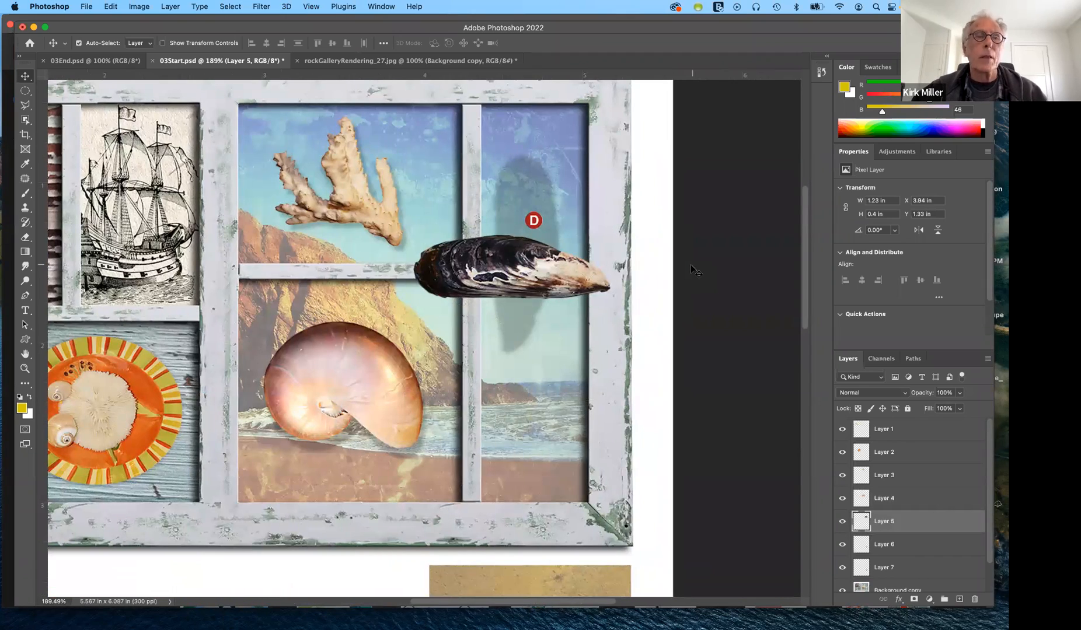
Step: Rotate the mussel shell about 92.5° with Free Transform and position it over its shadow in pane D
{"action": "left_click", "coordinate": [110, 7]}
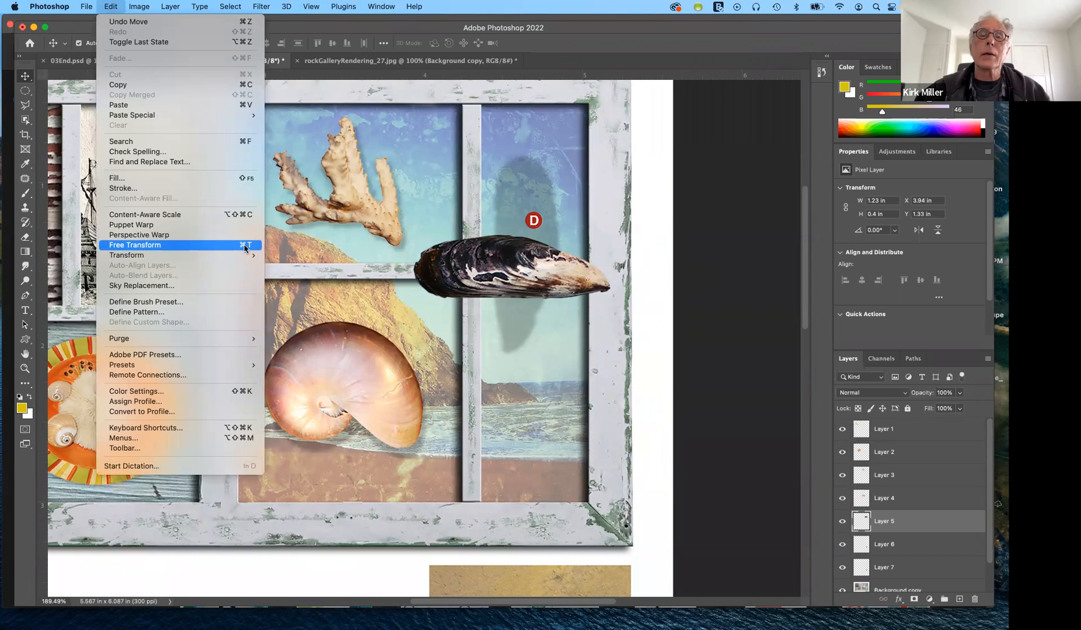
{"action": "left_click", "coordinate": [244, 248]}
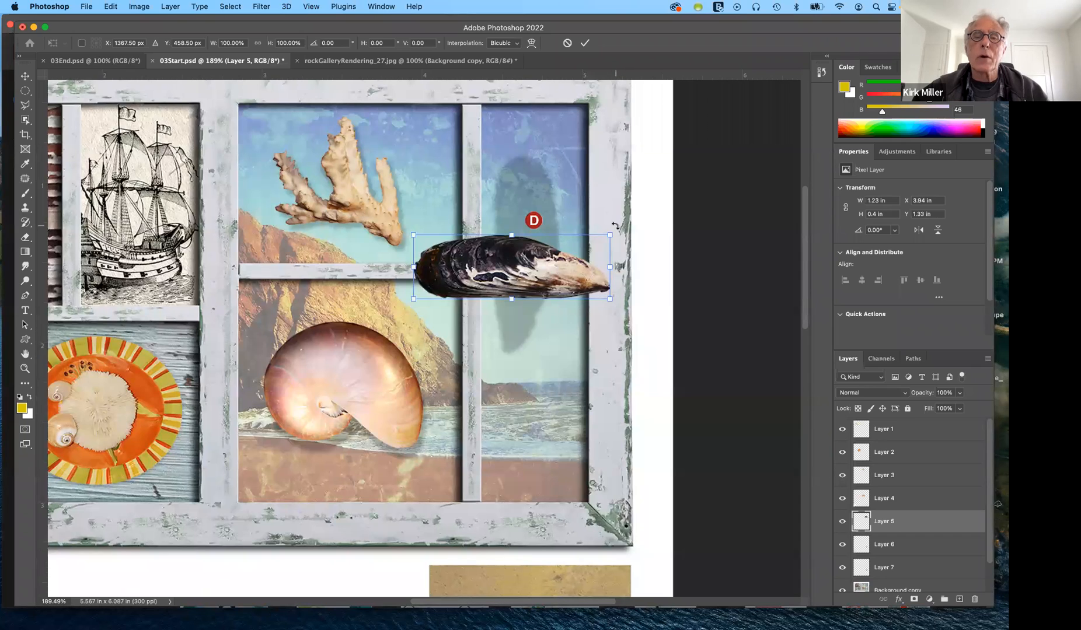
{"action": "left_click_drag", "start_coordinate": [617, 230], "coordinate": [553, 347]}
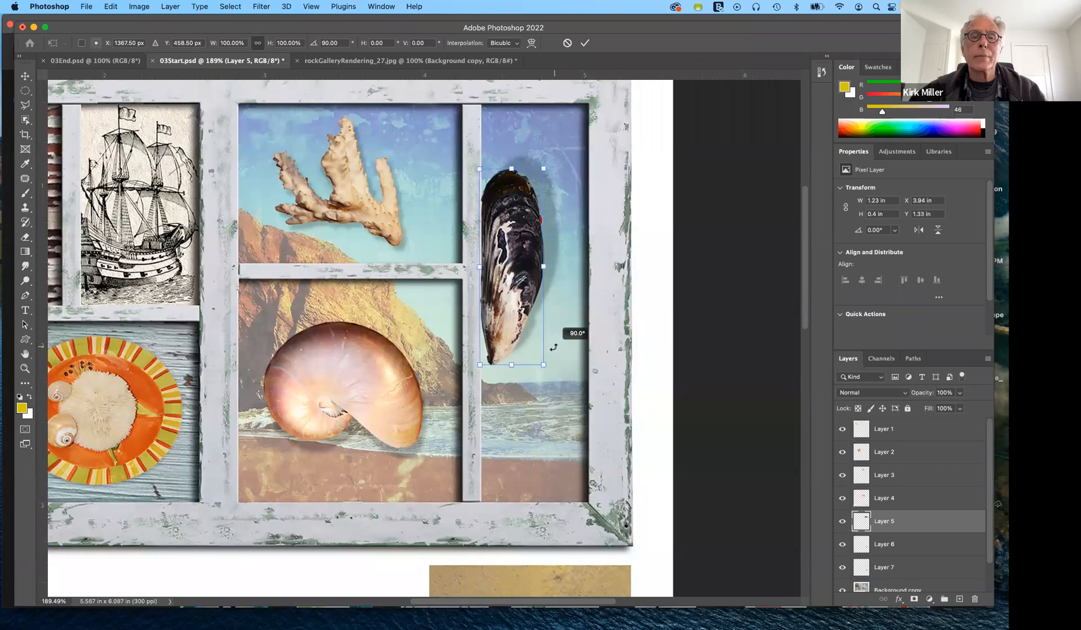
{"action": "left_click_drag", "start_coordinate": [554, 346], "coordinate": [546, 390]}
{"action": "left_click_drag", "start_coordinate": [527, 274], "coordinate": [537, 269]}
{"action": "left_click_drag", "start_coordinate": [555, 366], "coordinate": [556, 370]}
{"action": "left_click_drag", "start_coordinate": [534, 270], "coordinate": [538, 268]}
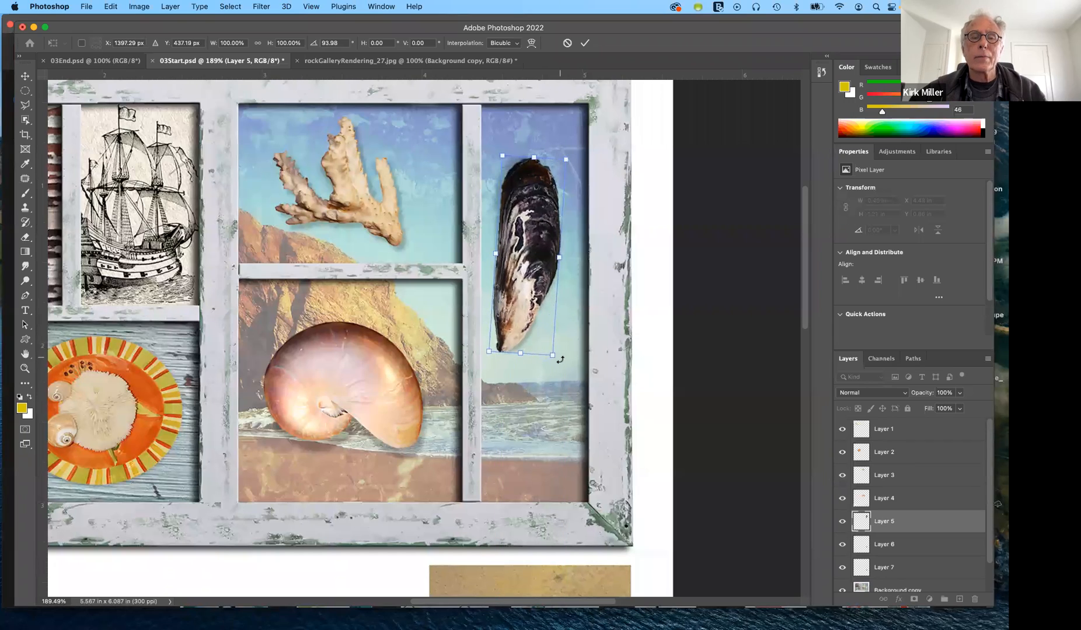
{"action": "left_click_drag", "start_coordinate": [562, 359], "coordinate": [561, 360]}
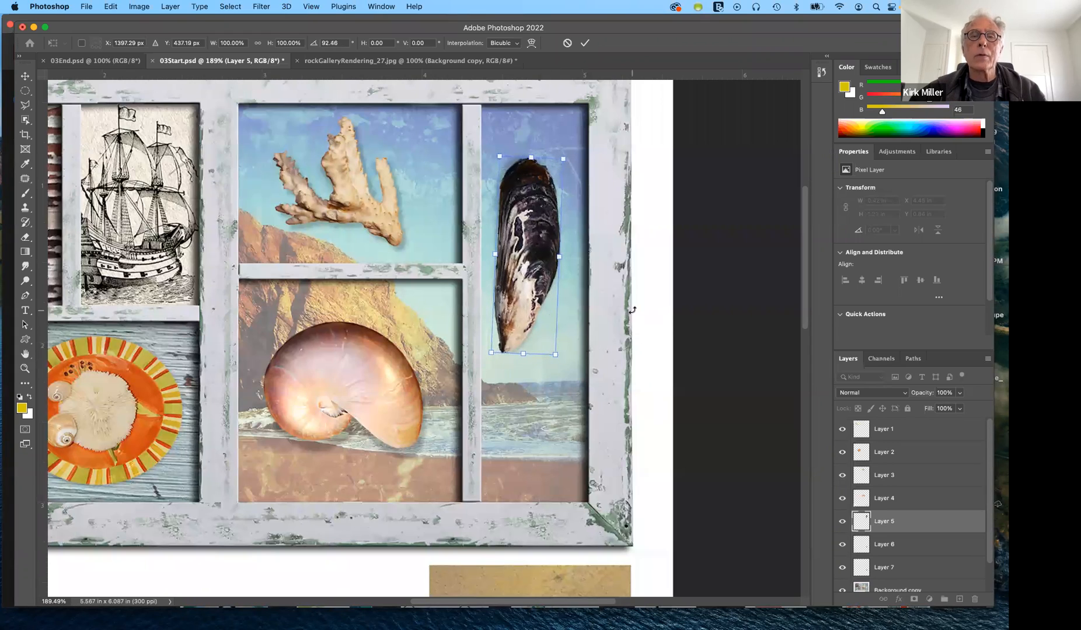
{"action": "left_click", "coordinate": [586, 44]}
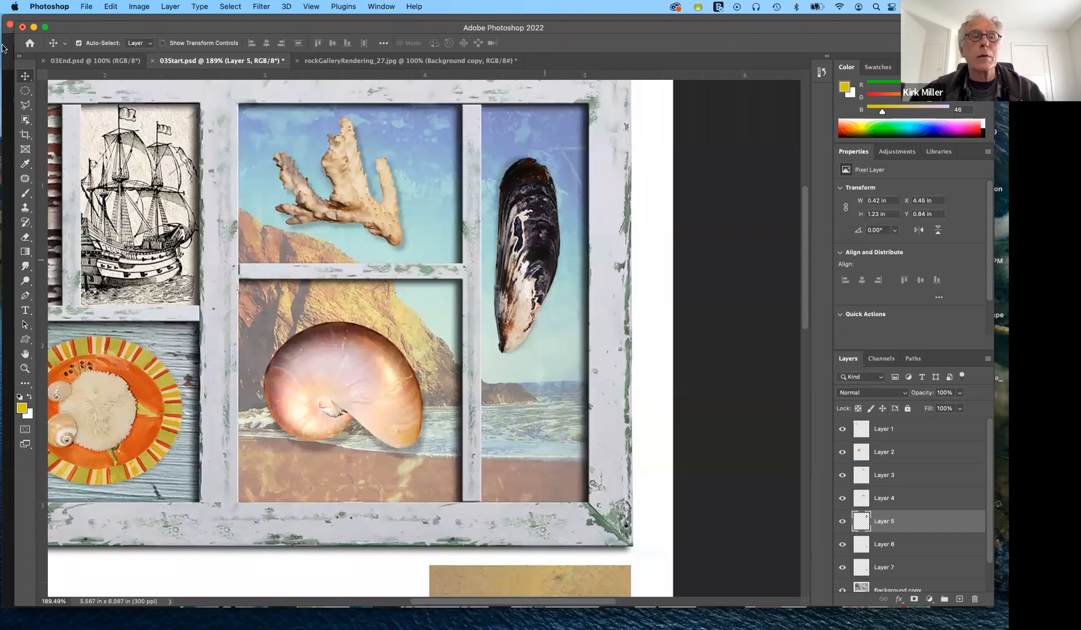
Step: Test the mussel cutout by moving it off its shadow toward the nautilus, and undo the move
{"action": "left_click_drag", "start_coordinate": [533, 220], "coordinate": [494, 404]}
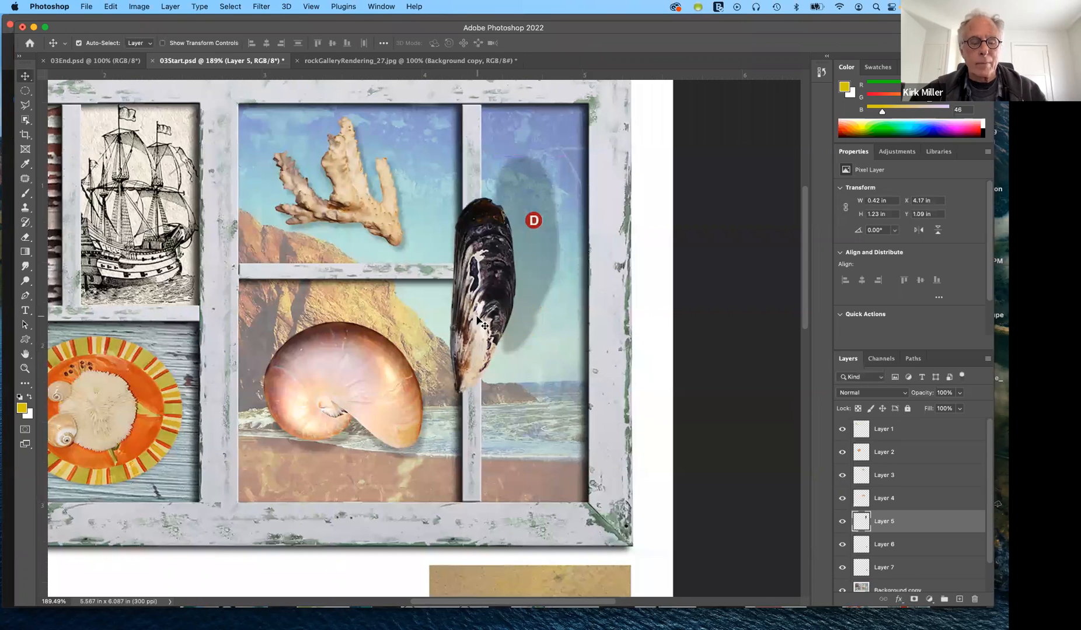
{"action": "key", "text": "super+z"}
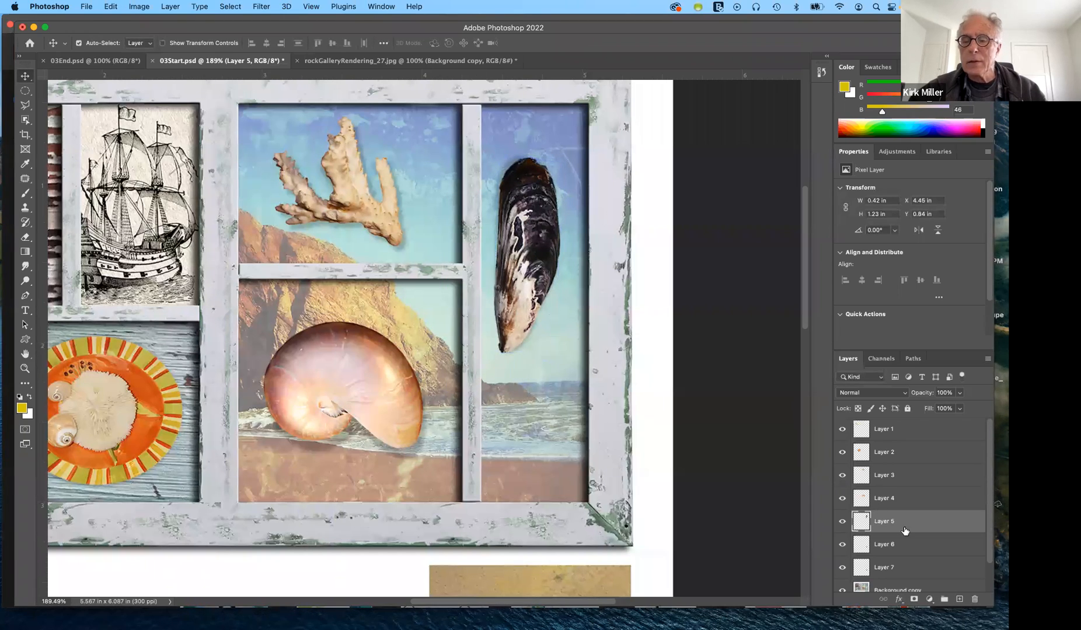
Step: Move the Layer 6 and Layer 7 screw heads off the brass image to compare the cutouts, and delete Layer 6
{"action": "scroll", "coordinate": [905, 530], "scroll_direction": "down", "scroll_amount": 1}
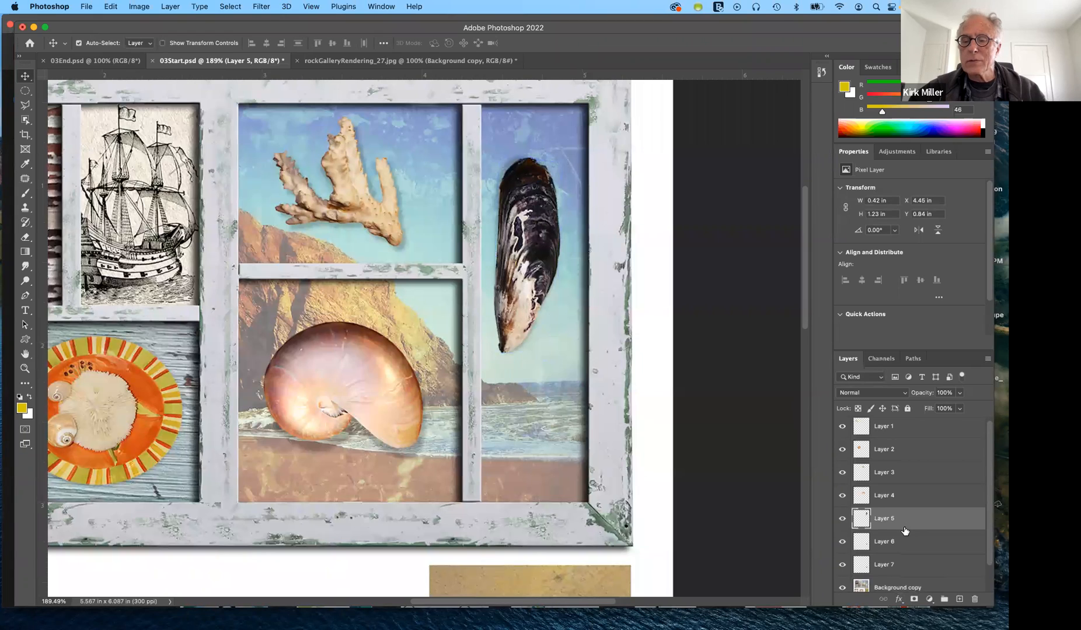
{"action": "left_click", "coordinate": [862, 544]}
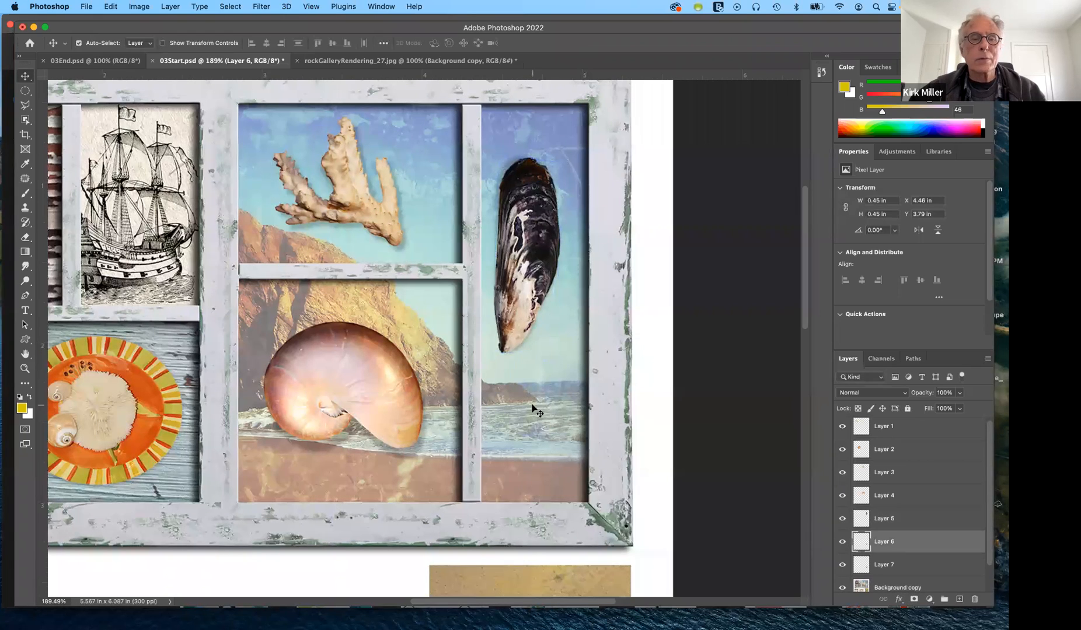
{"action": "scroll", "coordinate": [536, 410], "scroll_direction": "down", "scroll_amount": 5}
{"action": "scroll", "coordinate": [536, 410], "scroll_direction": "down", "scroll_amount": 4}
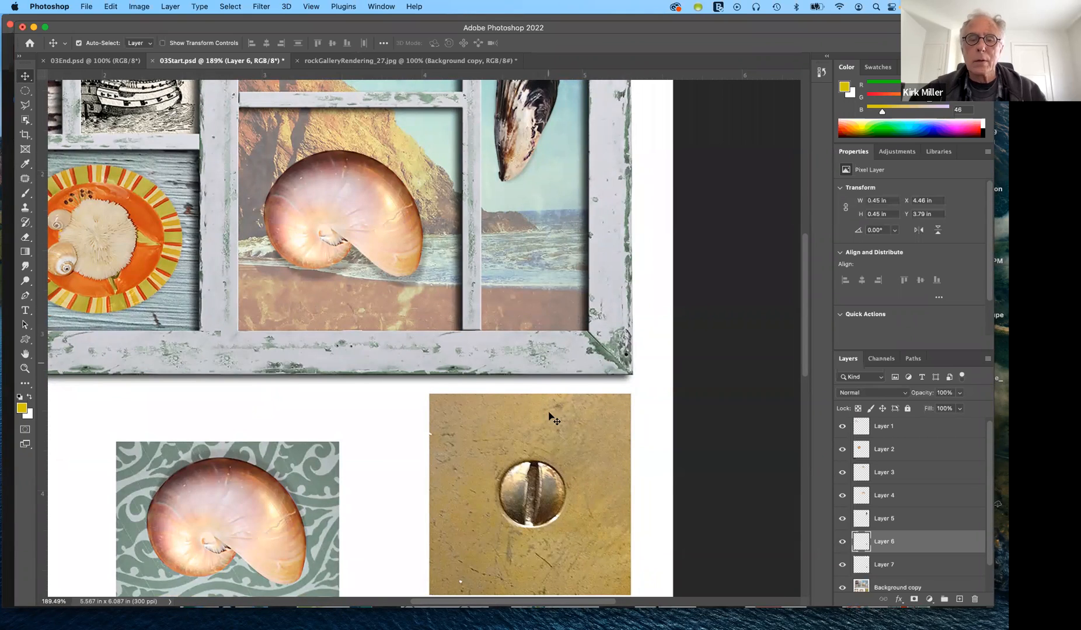
{"action": "left_click_drag", "start_coordinate": [553, 510], "coordinate": [642, 479]}
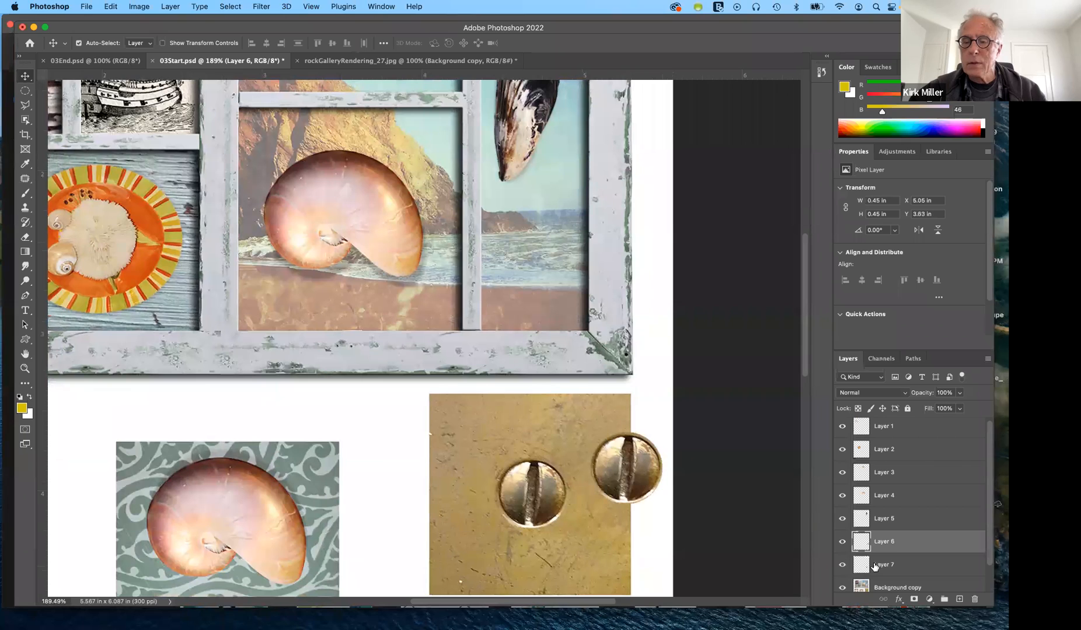
{"action": "left_click", "coordinate": [875, 566]}
{"action": "left_click_drag", "start_coordinate": [549, 493], "coordinate": [442, 363]}
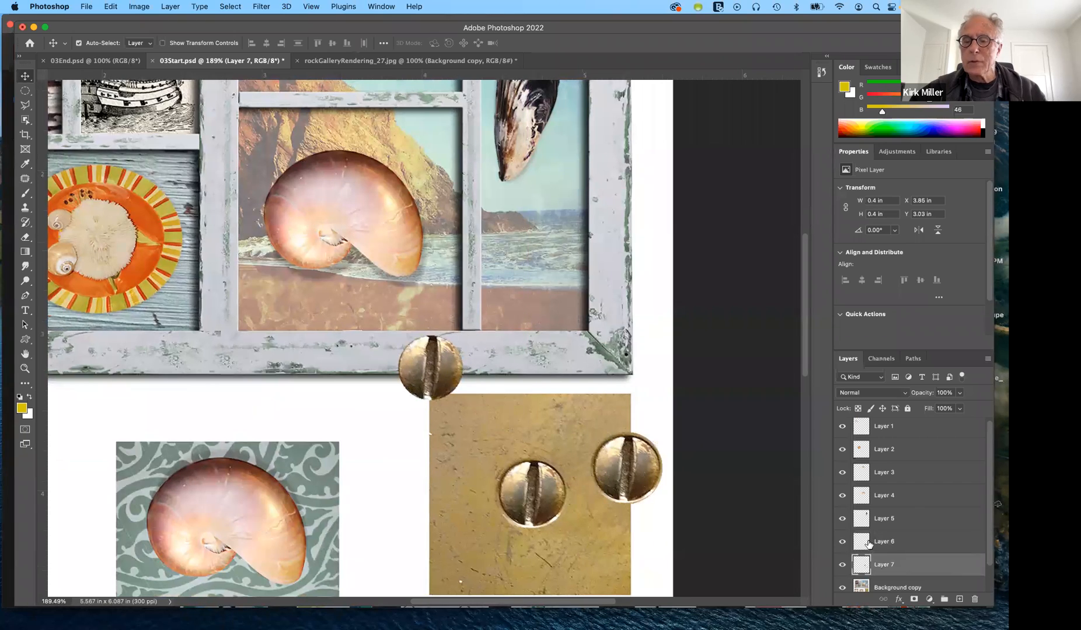
{"action": "left_click_drag", "start_coordinate": [868, 542], "coordinate": [975, 599]}
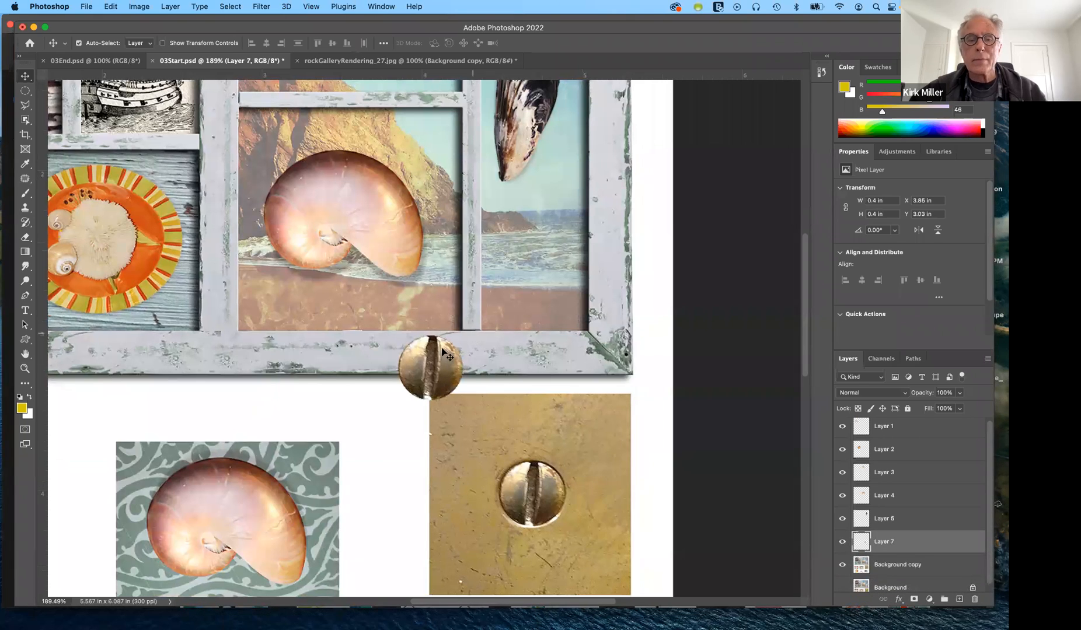
Step: Move the Layer 7 screw head onto the upper-left corner of the window frame
{"action": "left_click_drag", "start_coordinate": [443, 366], "coordinate": [219, 130]}
{"action": "scroll", "coordinate": [219, 130], "scroll_direction": "up", "scroll_amount": 10}
{"action": "scroll", "coordinate": [219, 130], "scroll_direction": "left", "scroll_amount": 8}
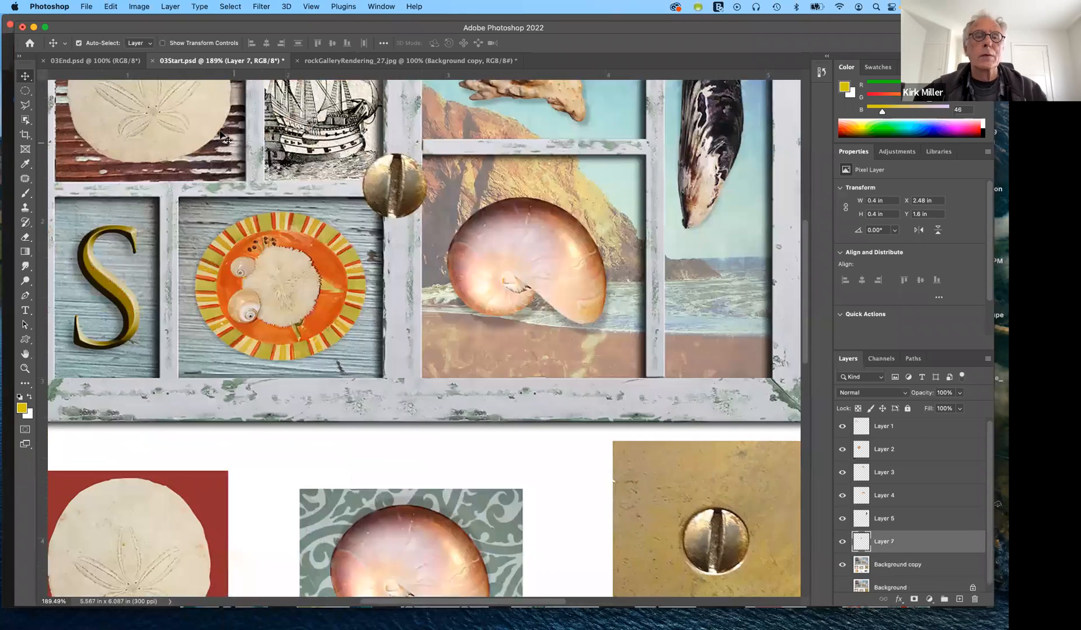
{"action": "scroll", "coordinate": [219, 130], "scroll_direction": "down", "scroll_amount": 5}
{"action": "scroll", "coordinate": [219, 130], "scroll_direction": "left", "scroll_amount": 3}
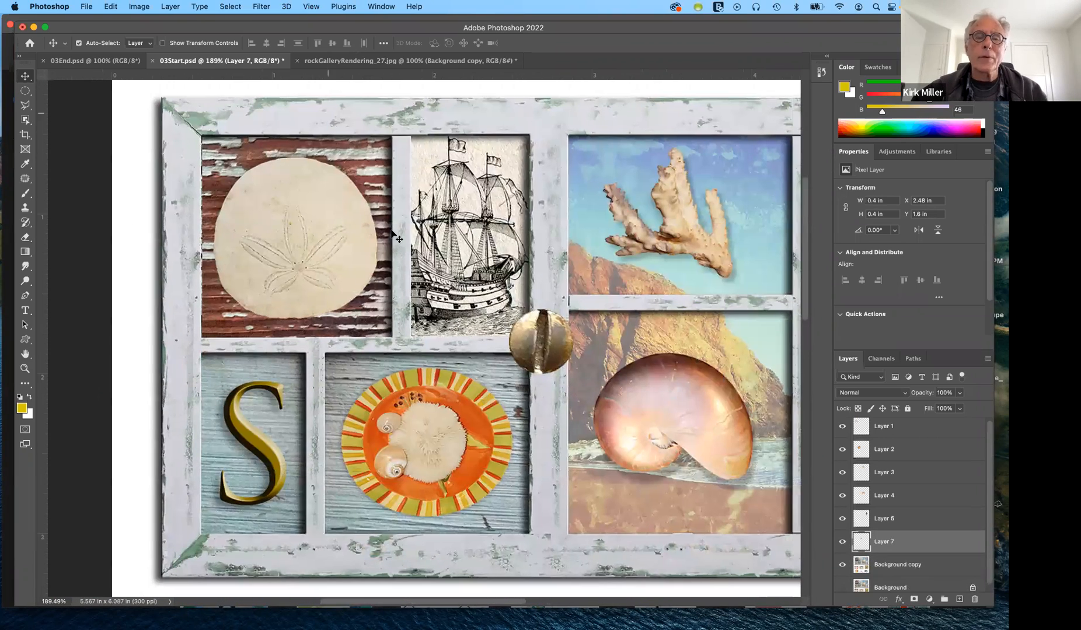
{"action": "left_click_drag", "start_coordinate": [553, 344], "coordinate": [193, 123]}
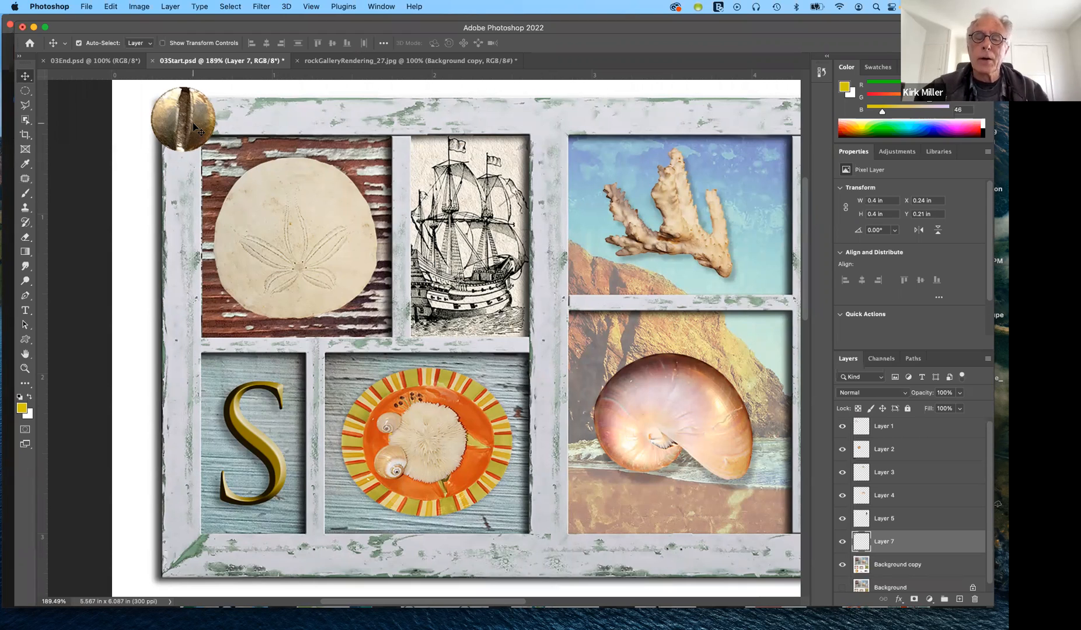
Step: Scale the screw head proportionally to 31.84% and rotate it 23.97° with Free Transform on the frame's upper-left corner
{"action": "key", "text": "super+t"}
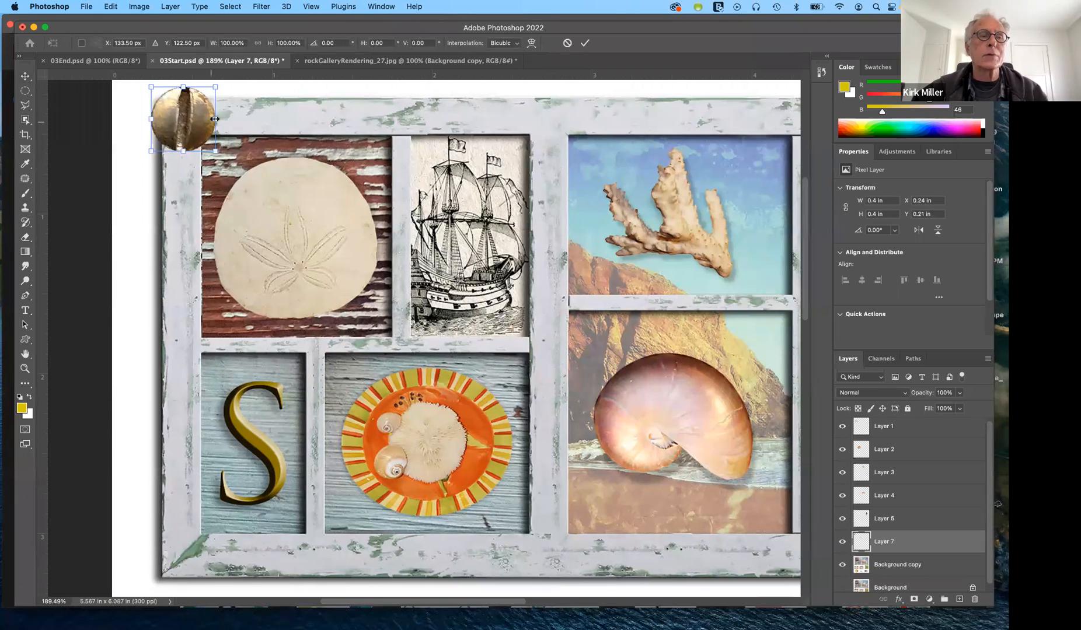
{"action": "left_click_drag", "start_coordinate": [212, 120], "coordinate": [182, 119]}
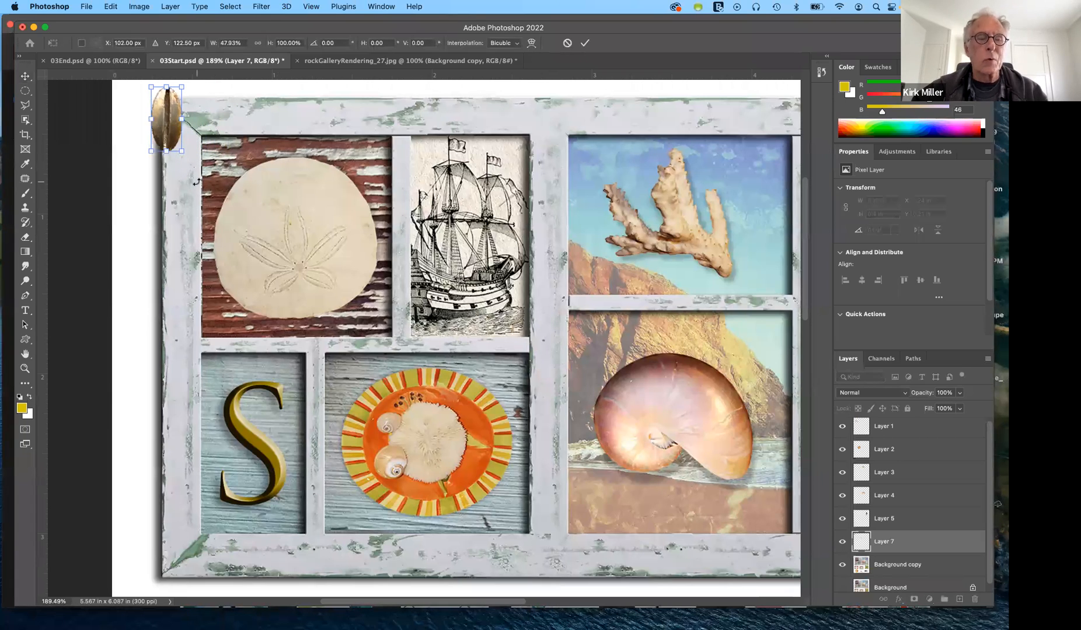
{"action": "key", "text": "super+z"}
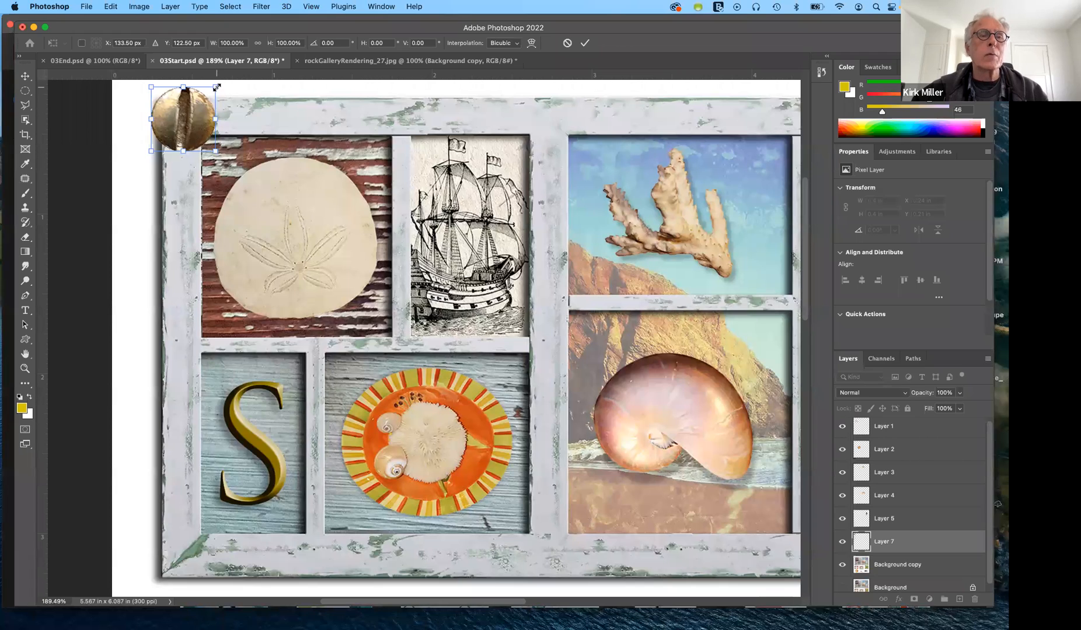
{"action": "left_click_drag", "start_coordinate": [215, 88], "coordinate": [203, 109]}
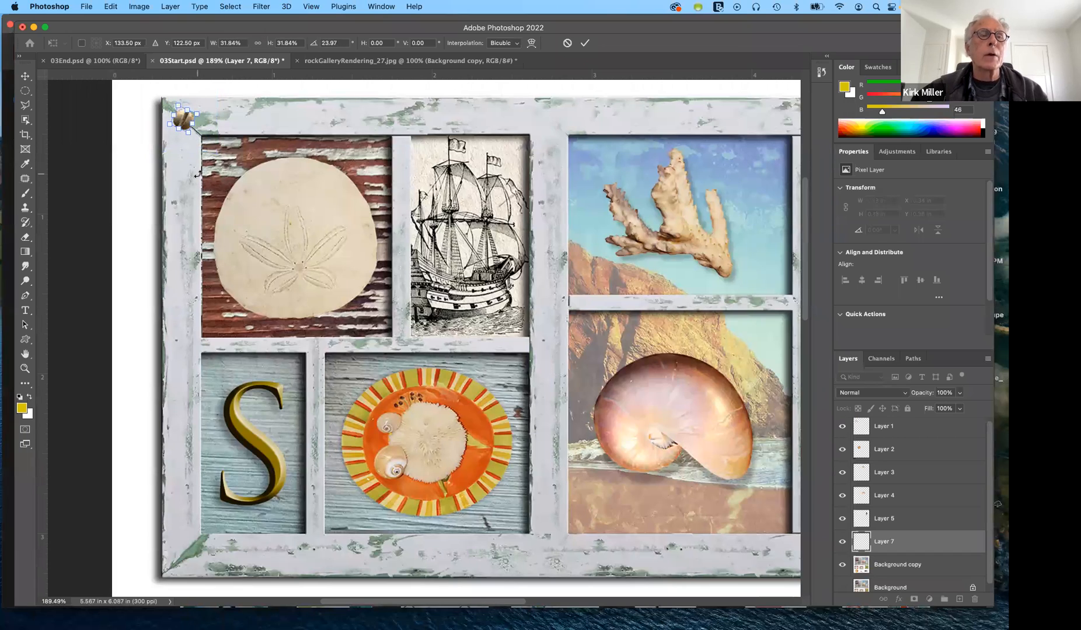
{"action": "left_click", "coordinate": [584, 43]}
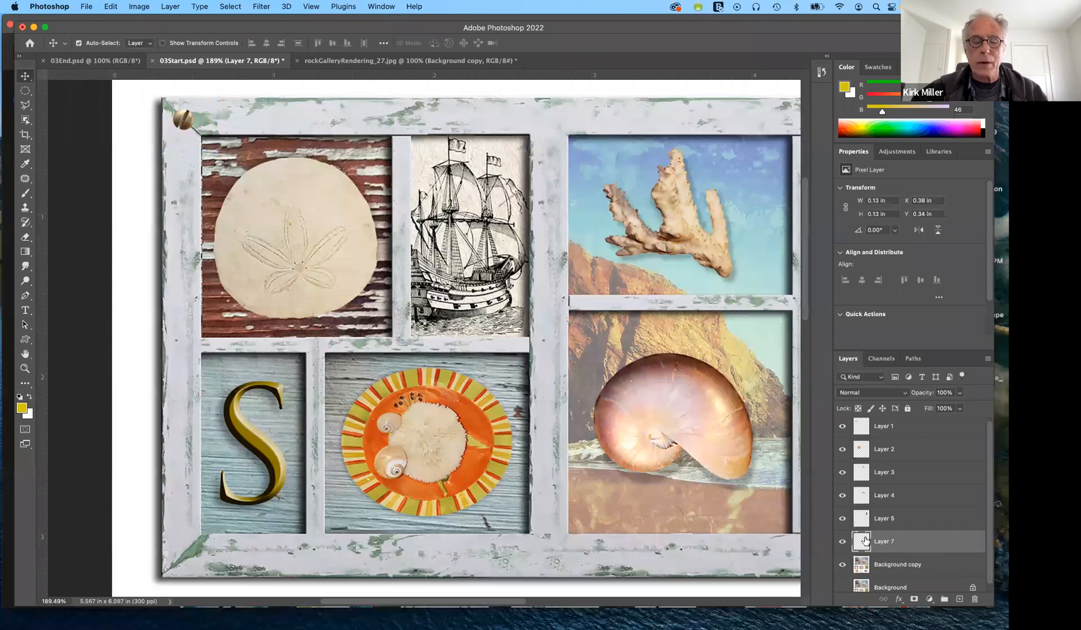
Step: Duplicate the screw head layer twice and place the copies on the frame's upper-right and lower-right corners
{"action": "key", "text": "super+j"}
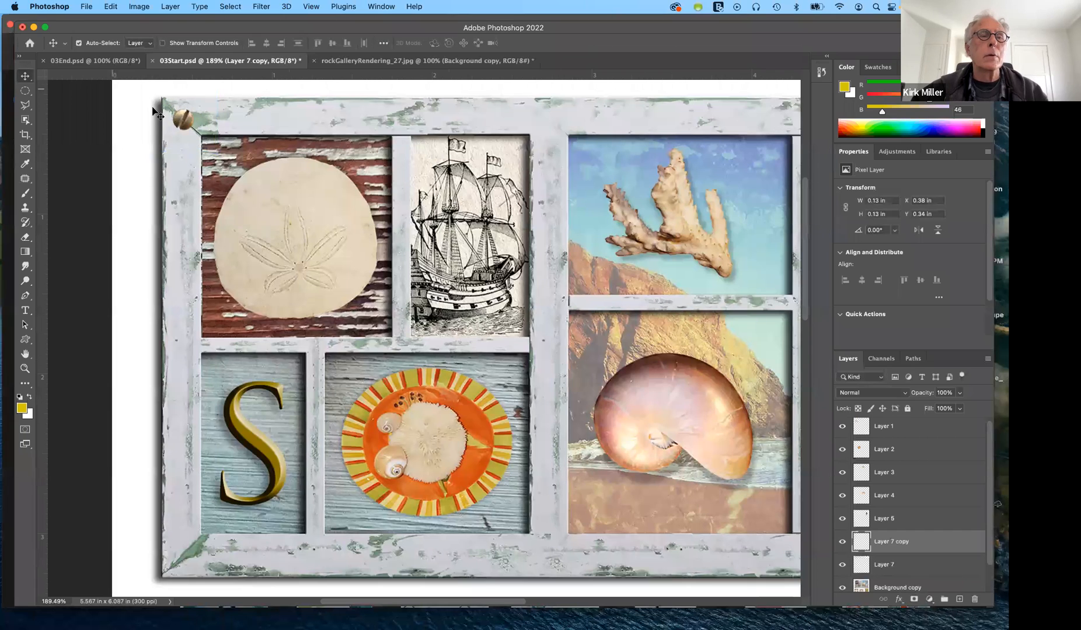
{"action": "left_click_drag", "start_coordinate": [185, 124], "coordinate": [814, 150]}
{"action": "left_click_drag", "start_coordinate": [2, 93], "coordinate": [663, 140]}
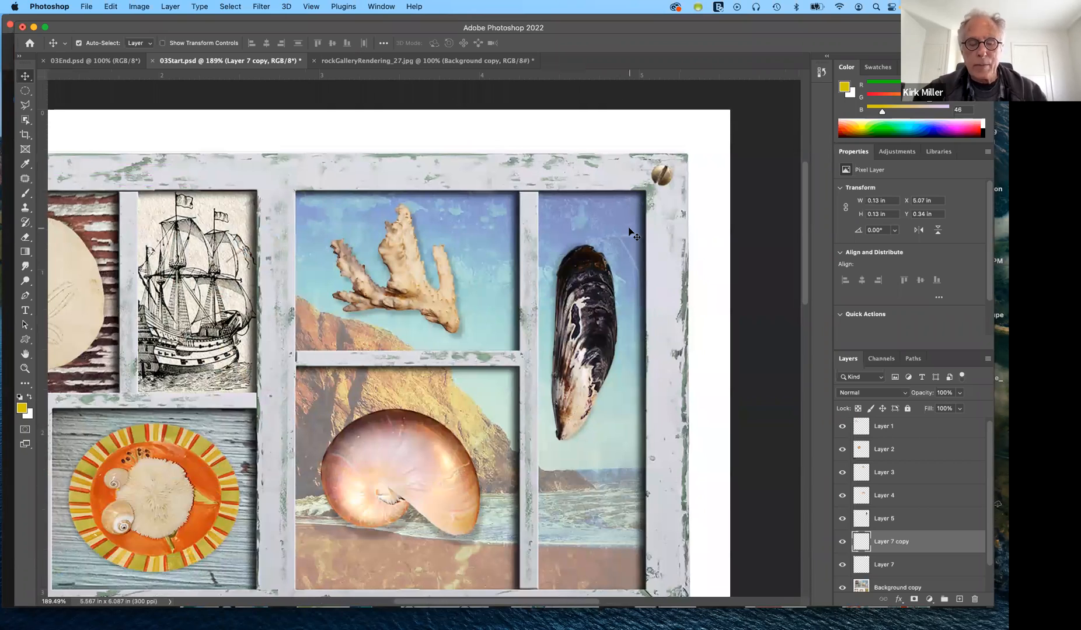
{"action": "key", "text": "super+j"}
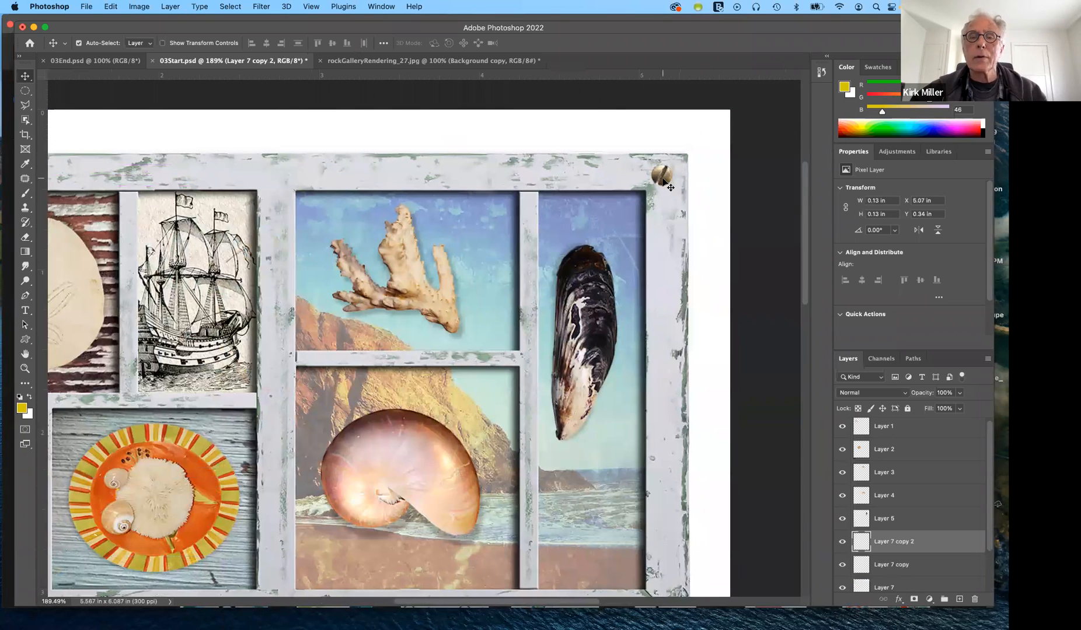
{"action": "left_click_drag", "start_coordinate": [665, 248], "coordinate": [686, 518]}
Step: Duplicate the lower-right screw head and move the copy along the frame to its lower-left corner
{"action": "left_click", "coordinate": [685, 518], "text": "alt"}
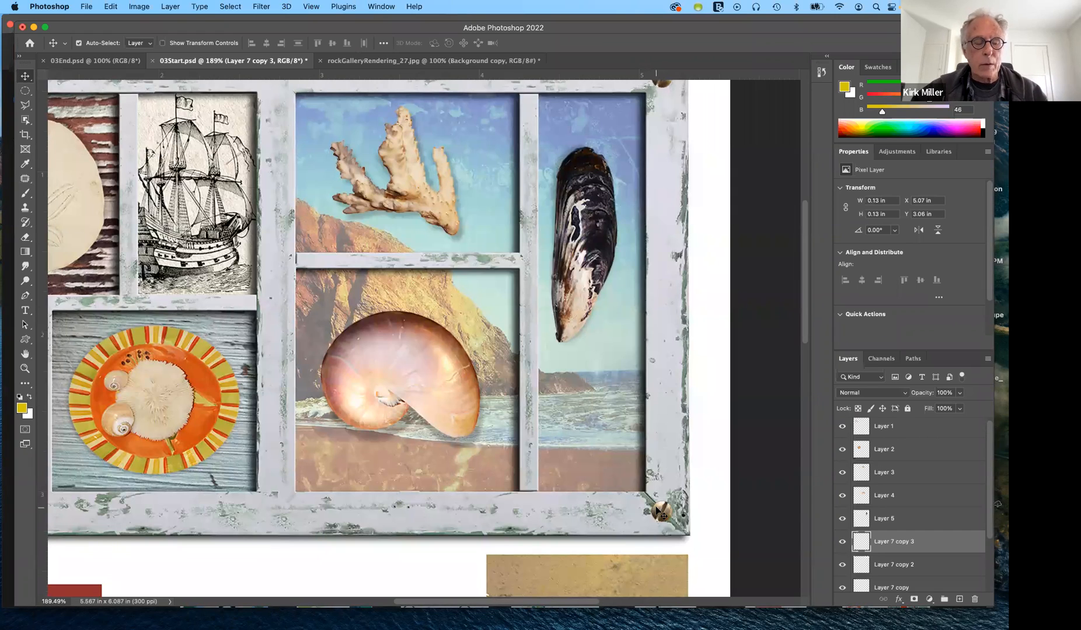
{"action": "left_click_drag", "start_coordinate": [660, 513], "coordinate": [270, 542]}
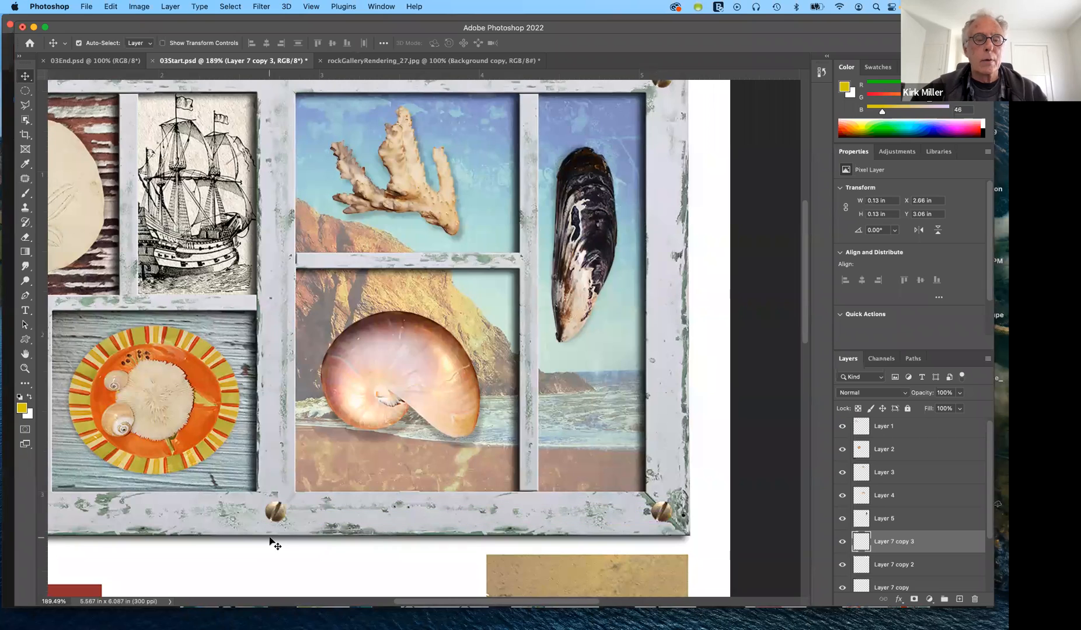
{"action": "scroll", "coordinate": [269, 541], "scroll_direction": "left", "scroll_amount": 10}
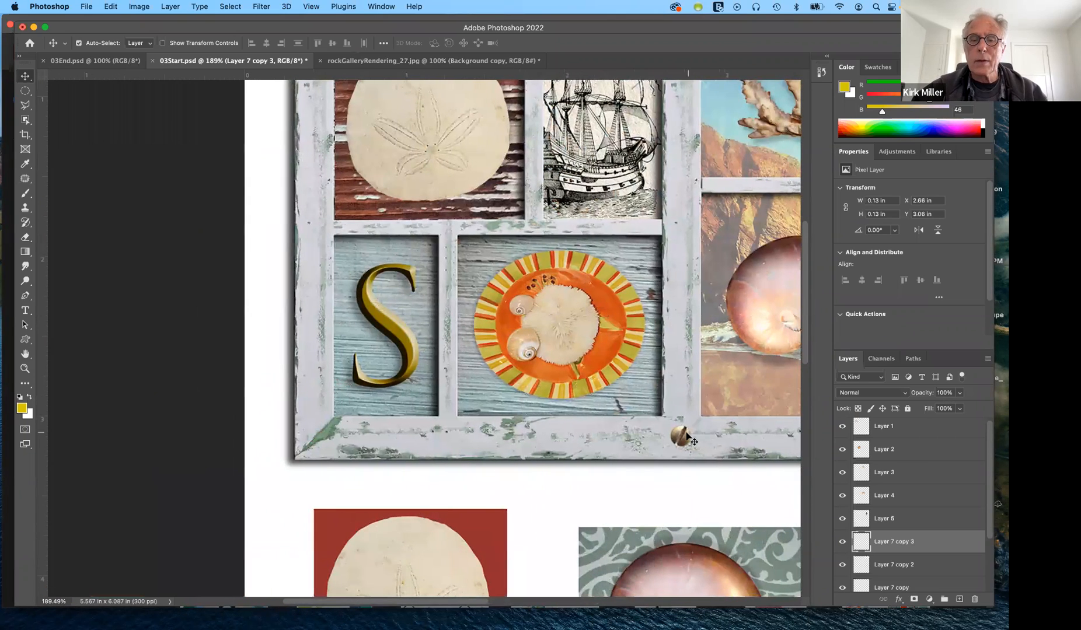
{"action": "left_click_drag", "start_coordinate": [682, 435], "coordinate": [321, 451]}
{"action": "left_click_drag", "start_coordinate": [321, 451], "coordinate": [321, 451]}
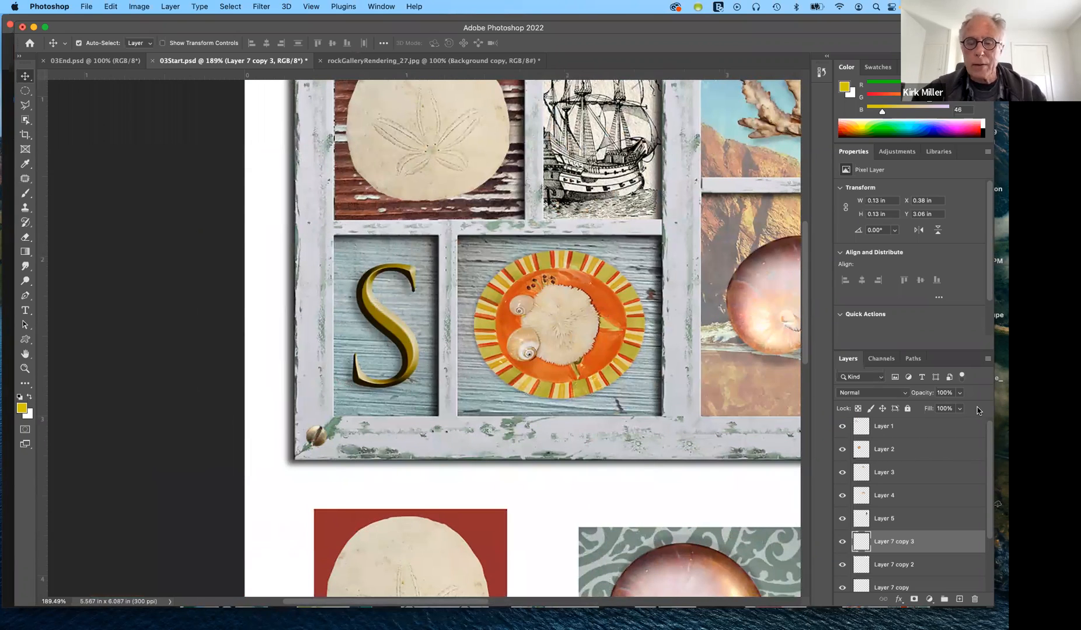
Step: Crop the canvas to about 3.53 in high, just below the window frame, keeping the full width and the cropped pixels
{"action": "key", "text": "super+1"}
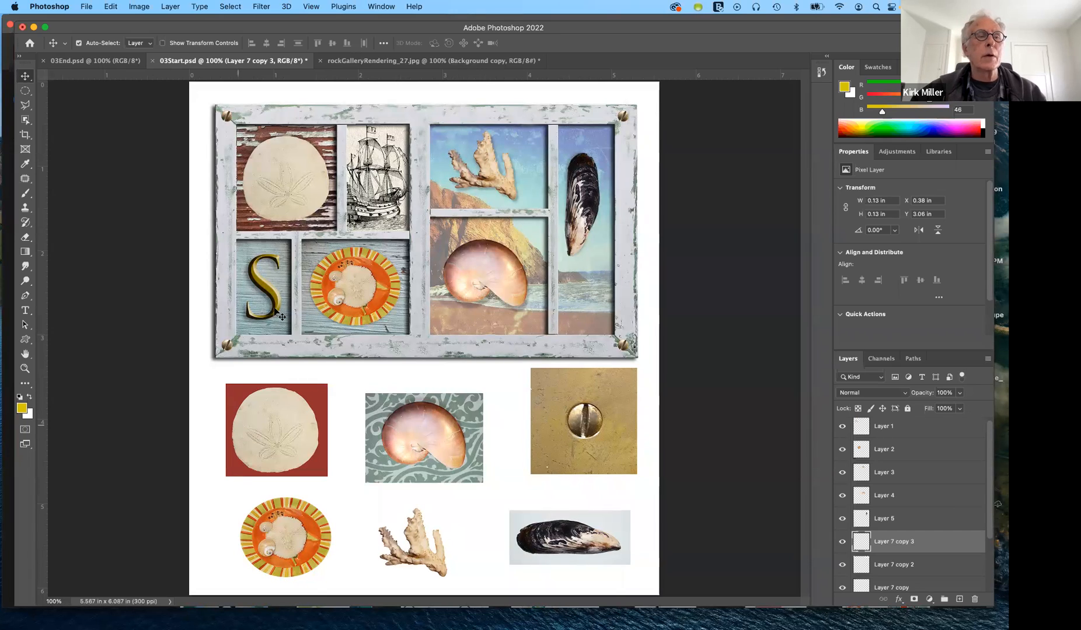
{"action": "left_click", "coordinate": [25, 134]}
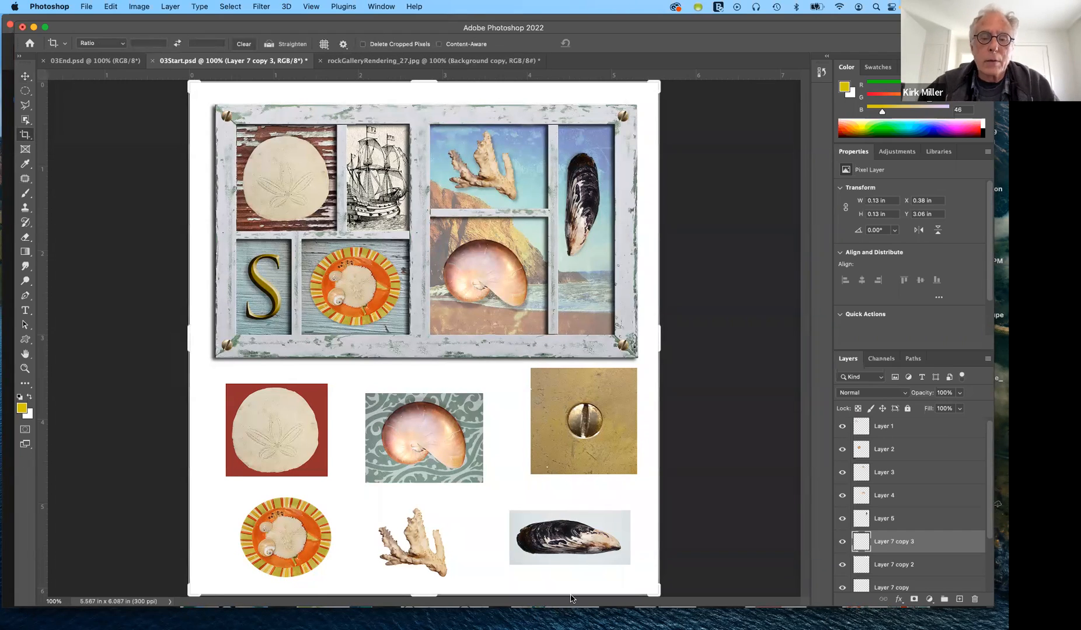
{"action": "left_click_drag", "start_coordinate": [422, 593], "coordinate": [435, 489]}
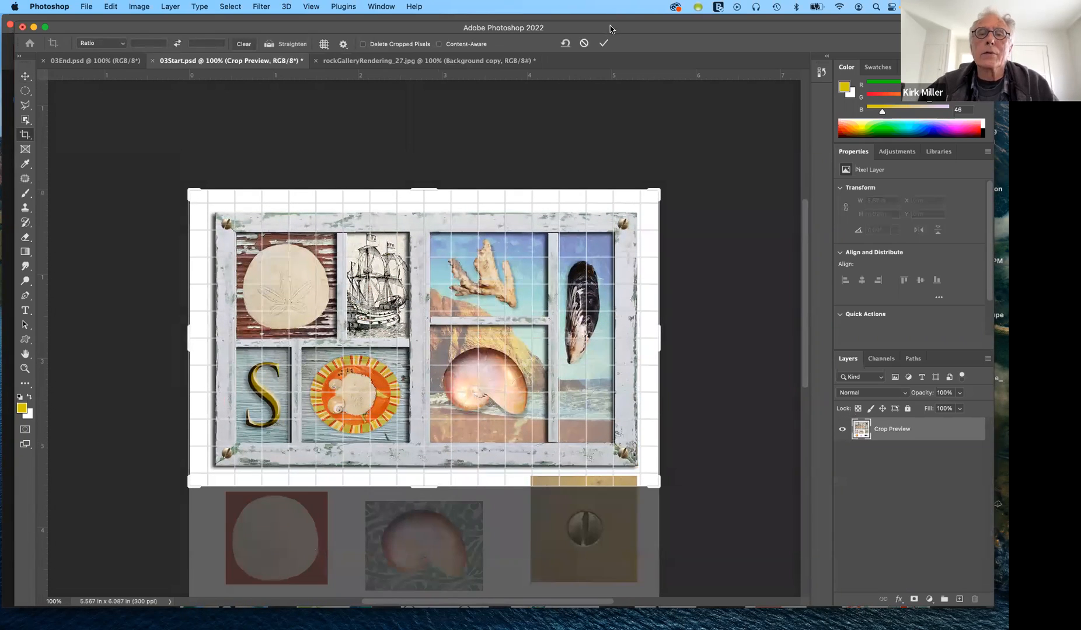
{"action": "left_click", "coordinate": [604, 45]}
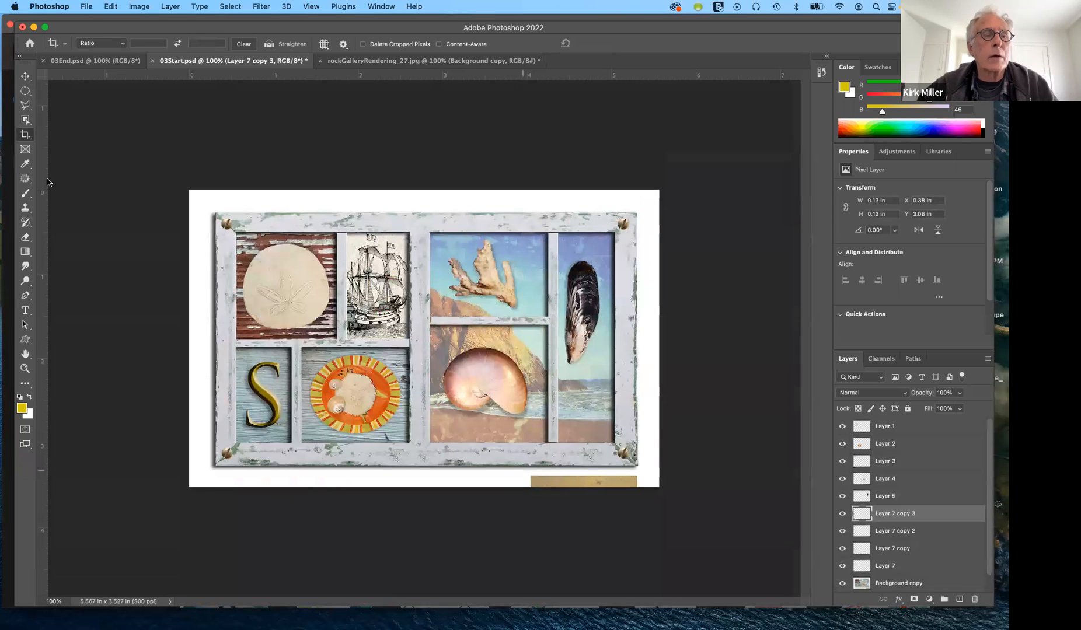
Step: Cover the leftover brass strip below the frame with a white-filled rectangular selection on Layer 7 copy 3, and deselect it
{"action": "left_click", "coordinate": [25, 91]}
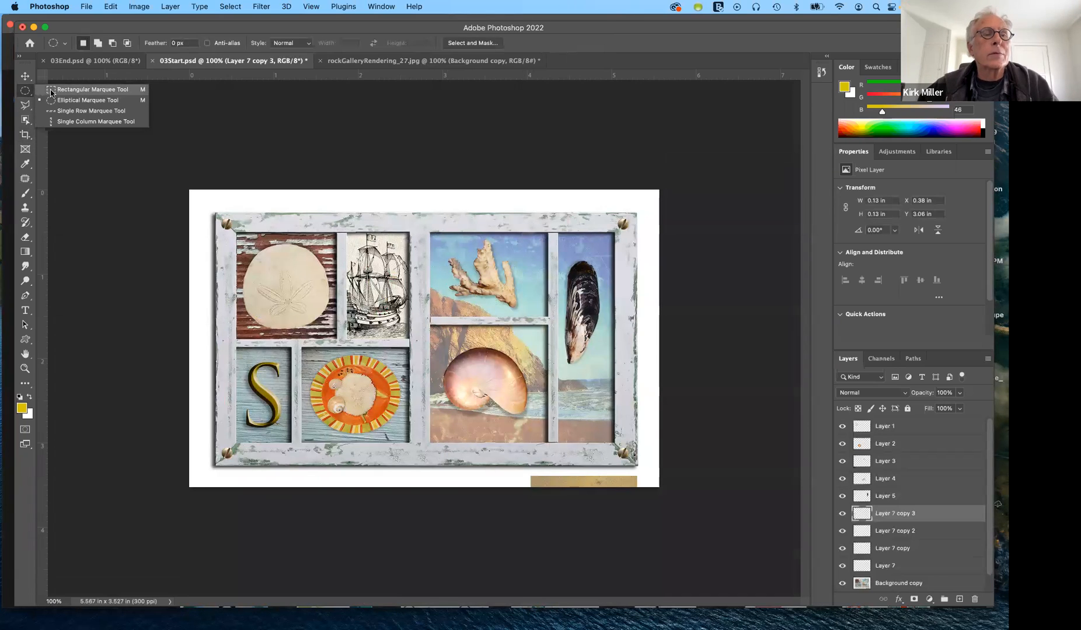
{"action": "left_click", "coordinate": [76, 90]}
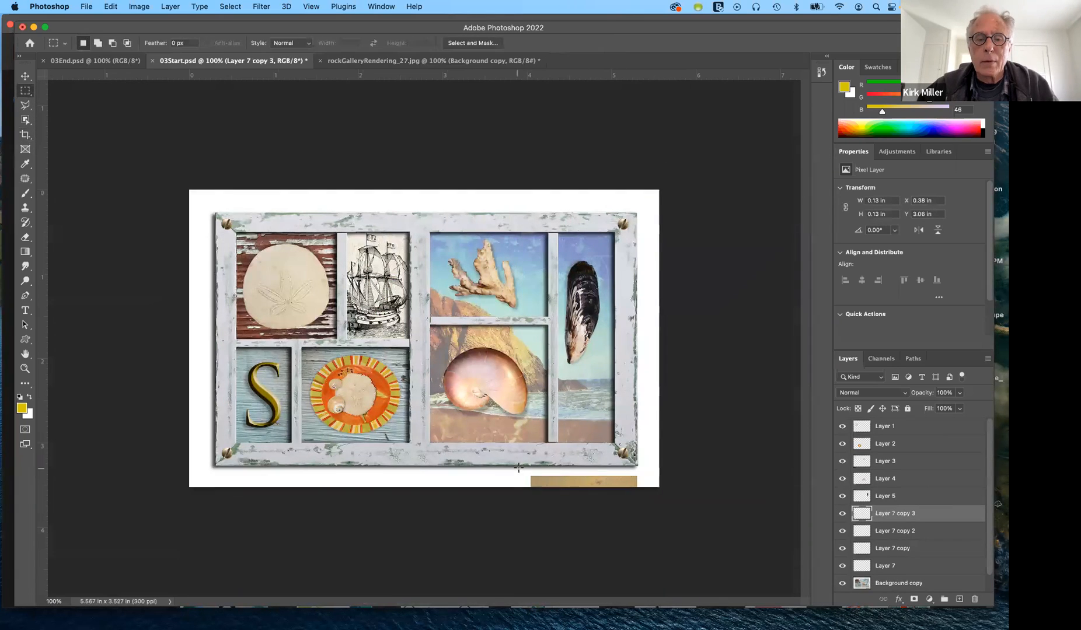
{"action": "left_click_drag", "start_coordinate": [523, 467], "coordinate": [646, 505]}
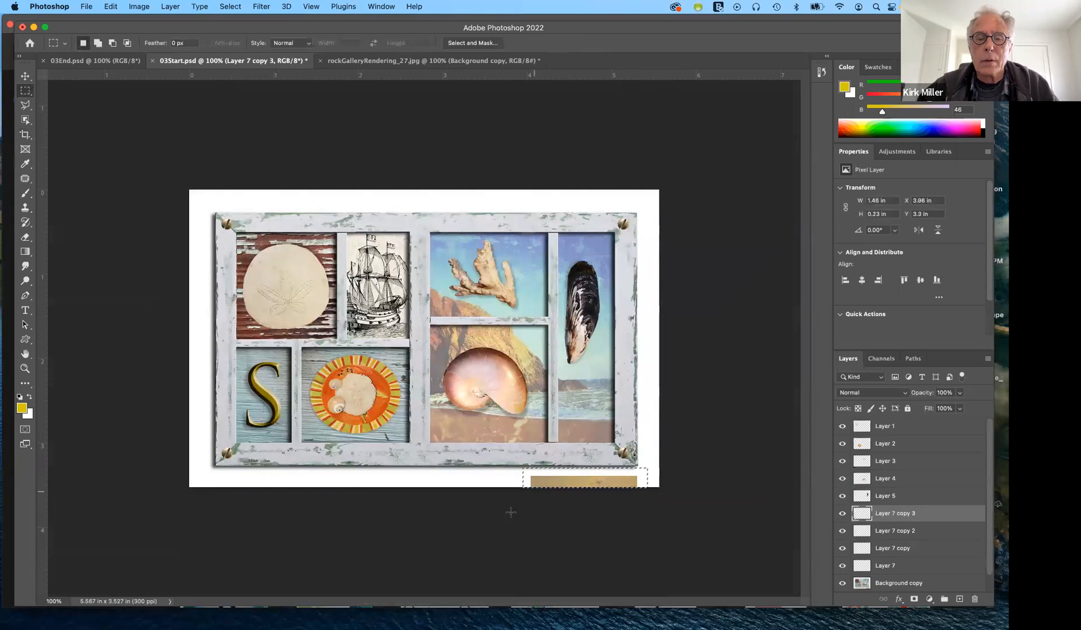
{"action": "left_click_drag", "start_coordinate": [577, 483], "coordinate": [575, 487]}
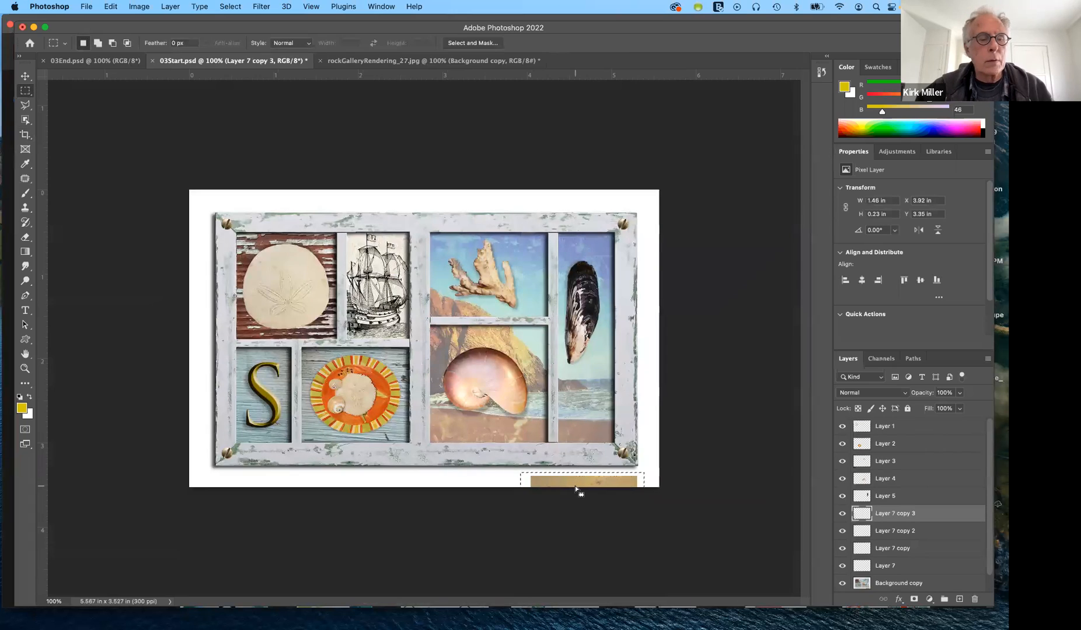
{"action": "left_click", "coordinate": [30, 398]}
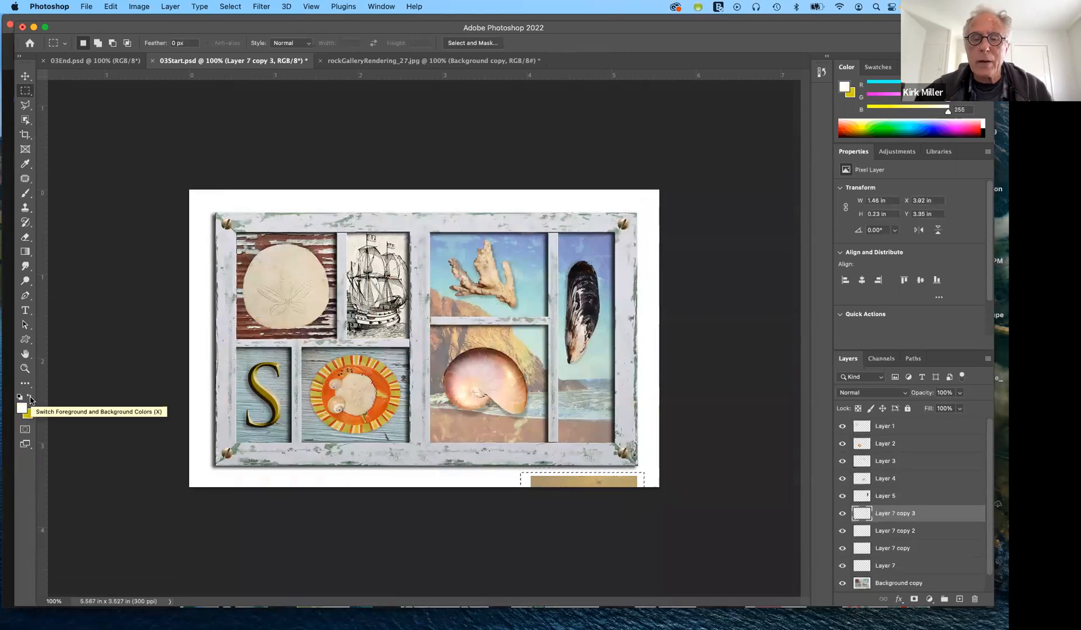
{"action": "key", "text": "alt+BackSpace"}
{"action": "key", "text": "super+d"}
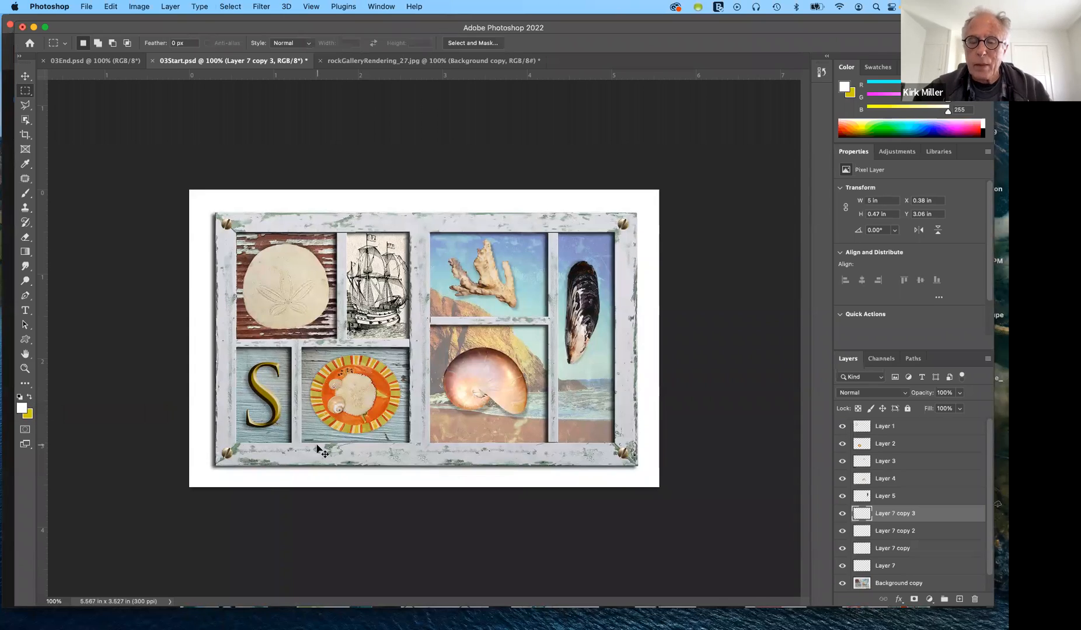
Step: Extend the crop boundary downward past the canvas edge below the window frame
{"action": "key", "text": "super+equal"}
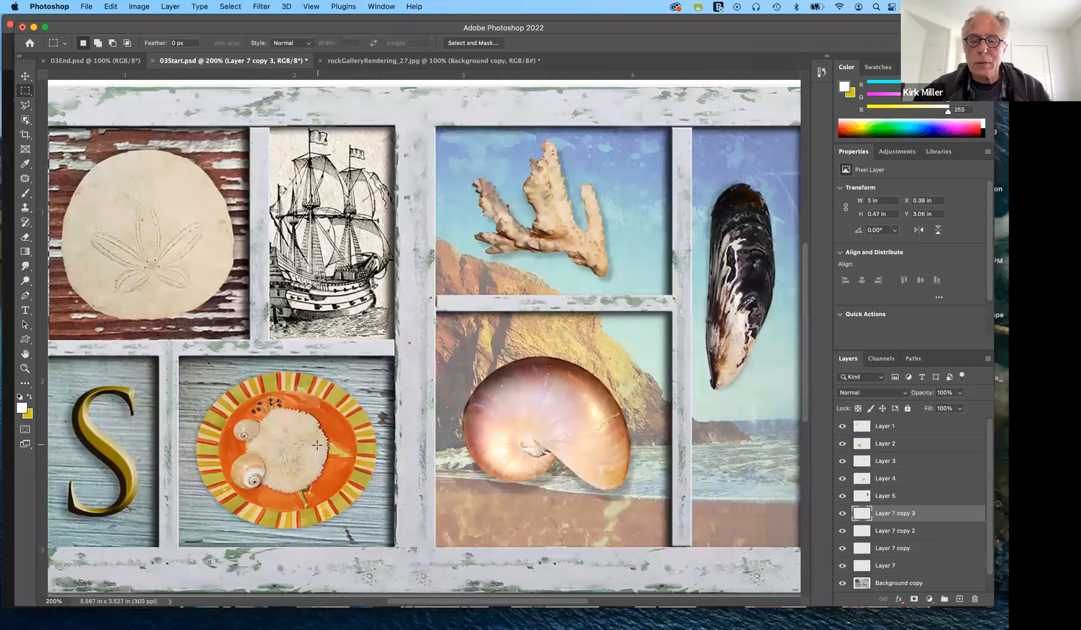
{"action": "key", "text": "super+minus"}
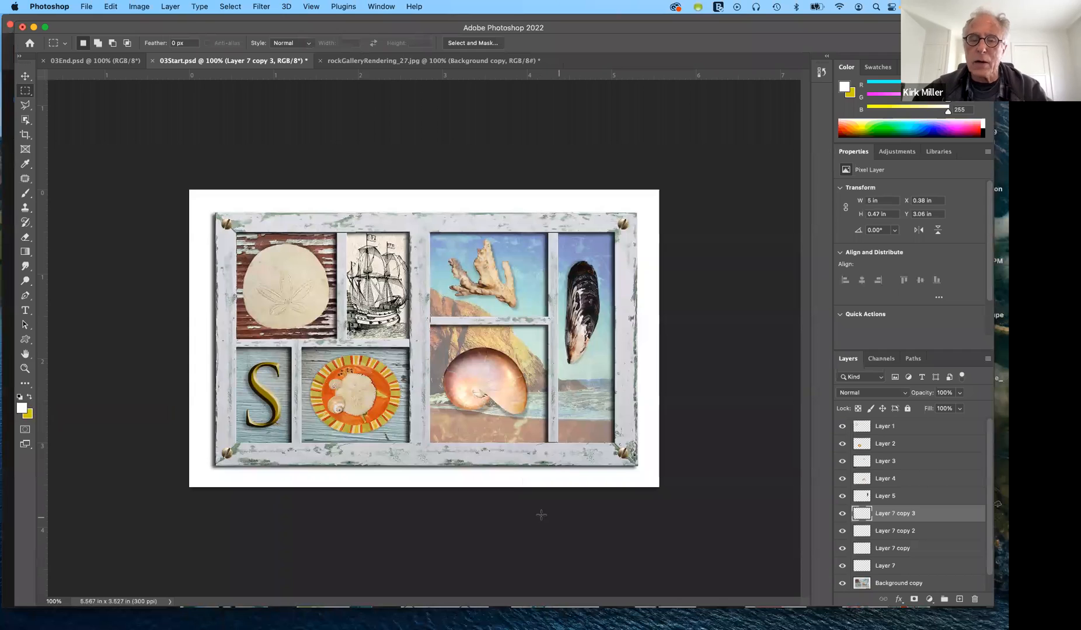
{"action": "left_click", "coordinate": [25, 135]}
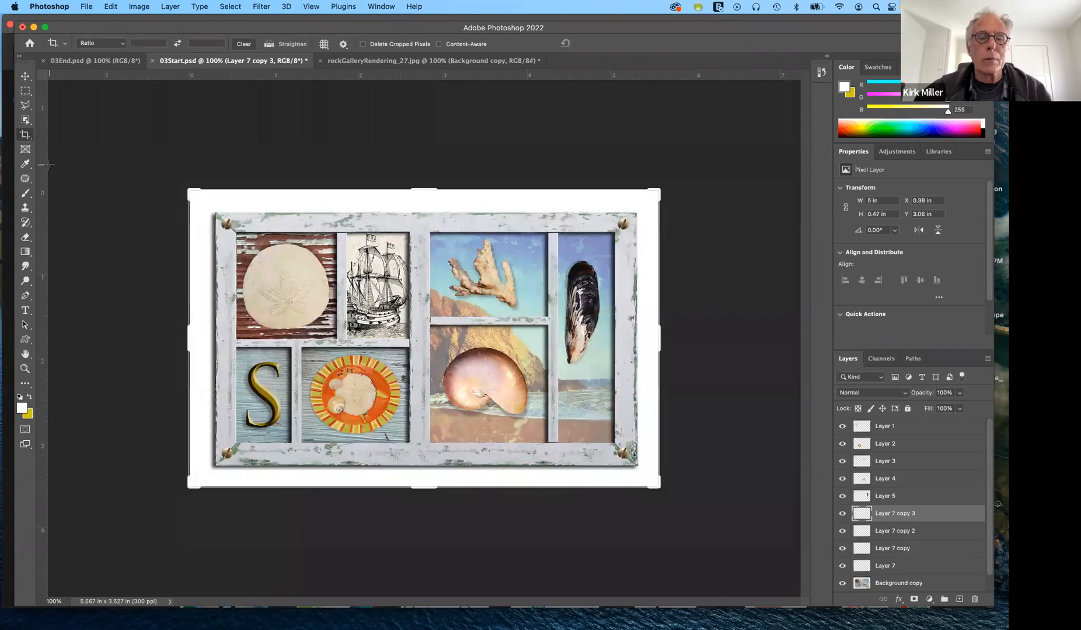
{"action": "left_click_drag", "start_coordinate": [427, 485], "coordinate": [432, 517]}
{"action": "key", "text": "Return"}
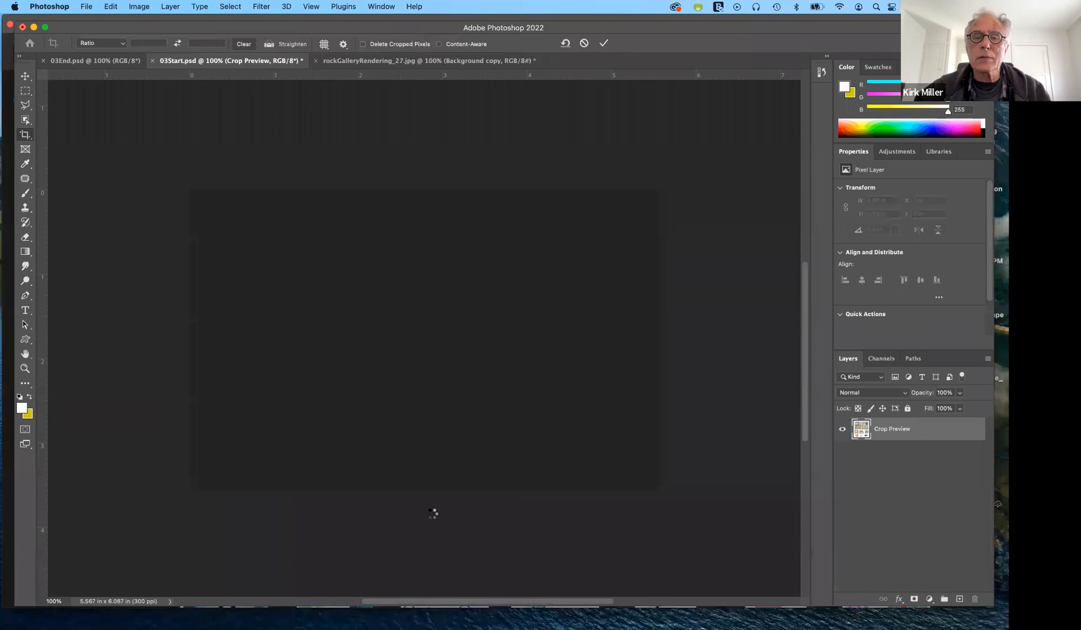
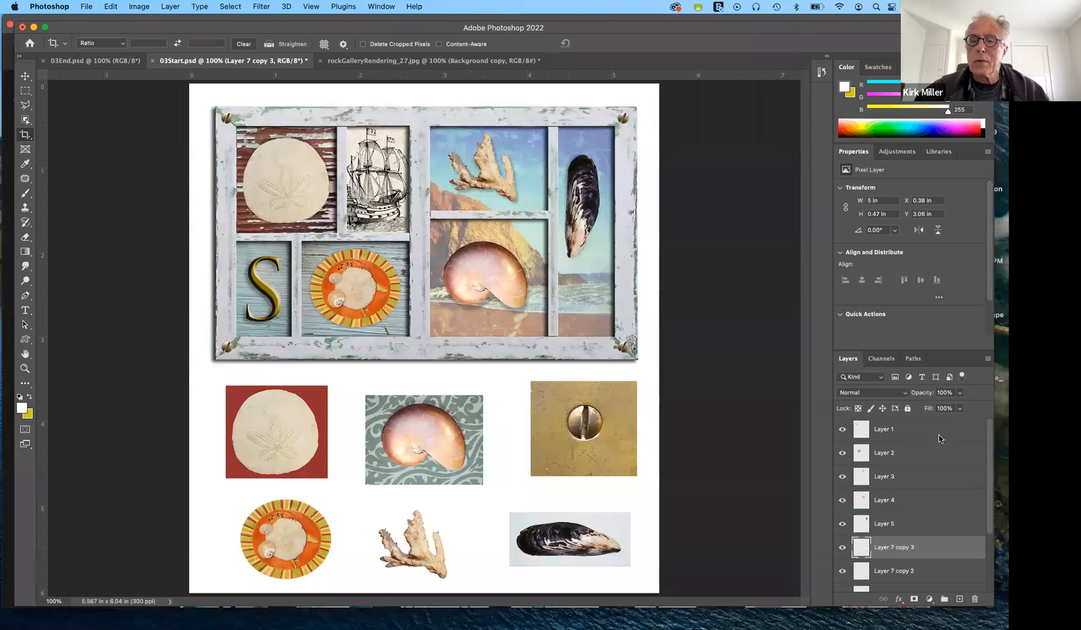
Step: Add a Multiply drop shadow to the sand dollar on Layer 1 and set its opacity to 77%
{"action": "left_click", "coordinate": [864, 431]}
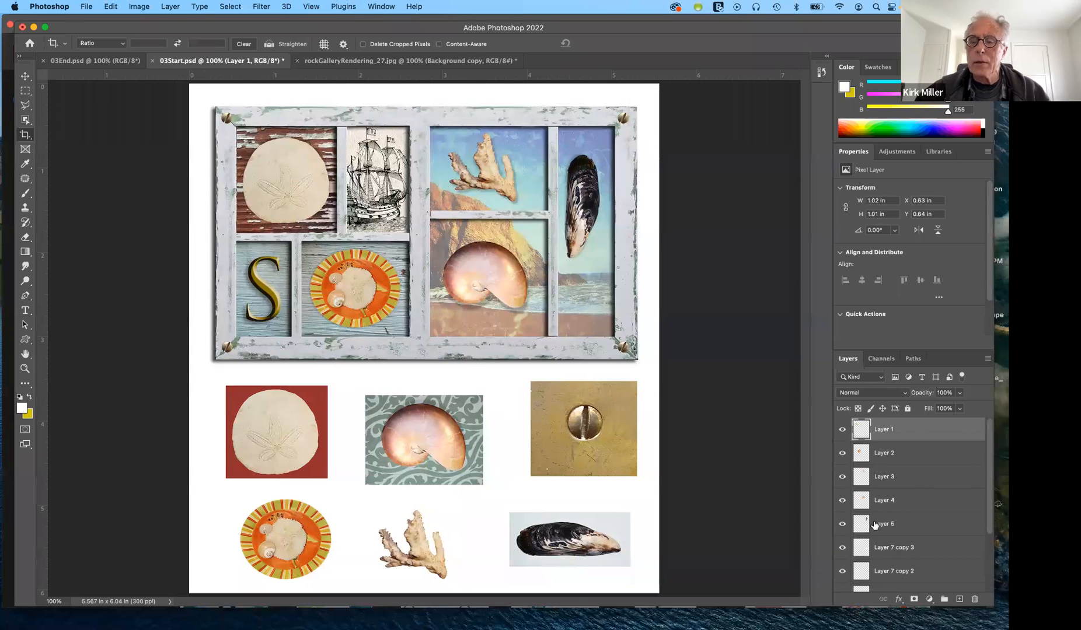
{"action": "left_click", "coordinate": [899, 600]}
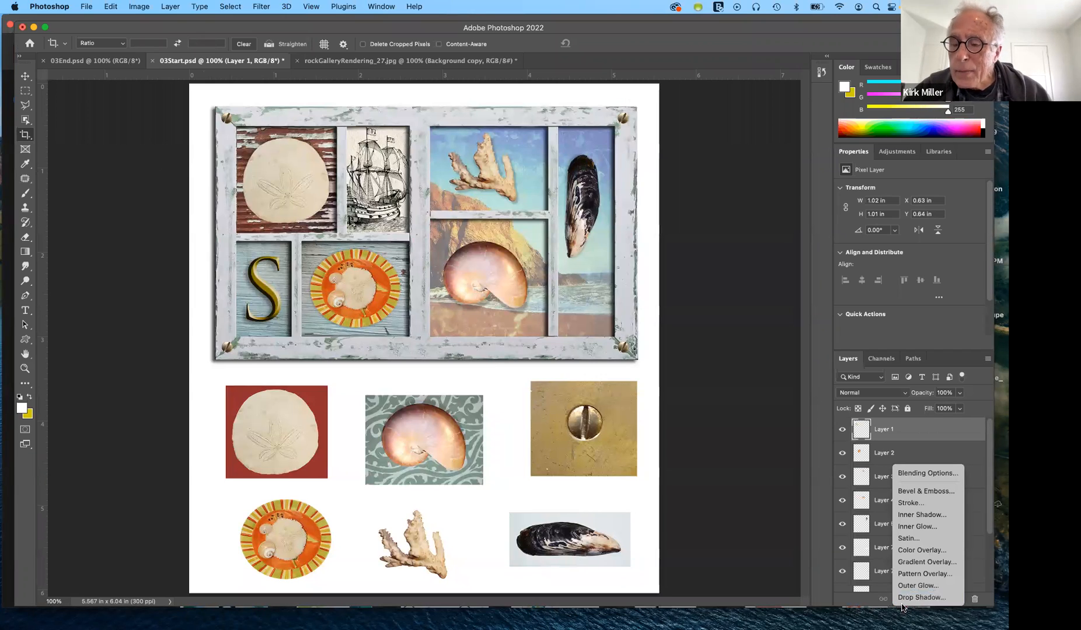
{"action": "left_click", "coordinate": [904, 597]}
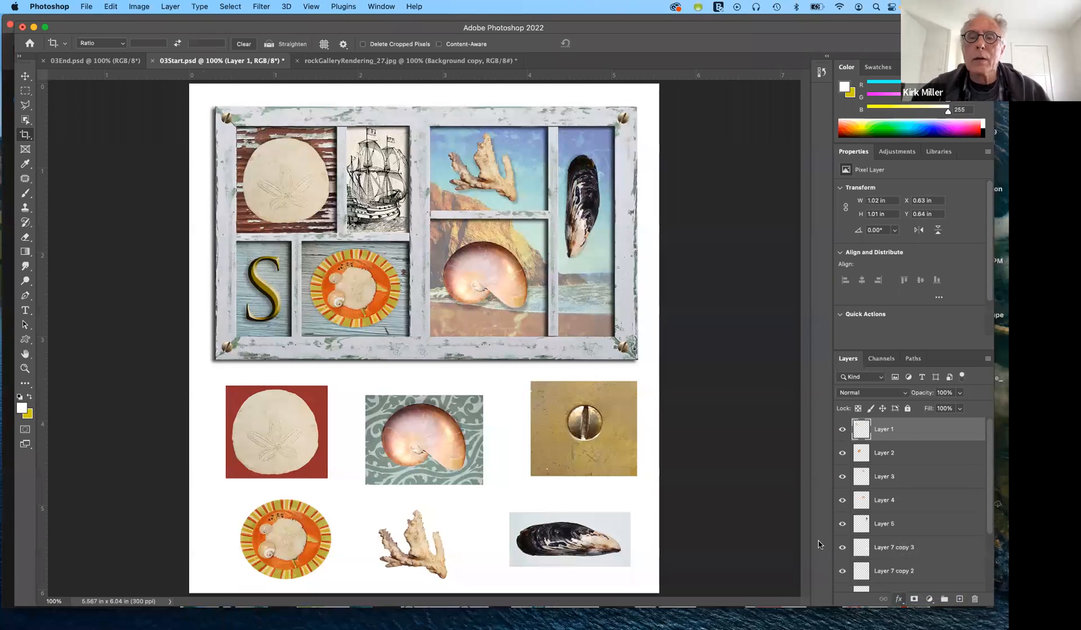
{"action": "left_click_drag", "start_coordinate": [653, 325], "coordinate": [504, 103]}
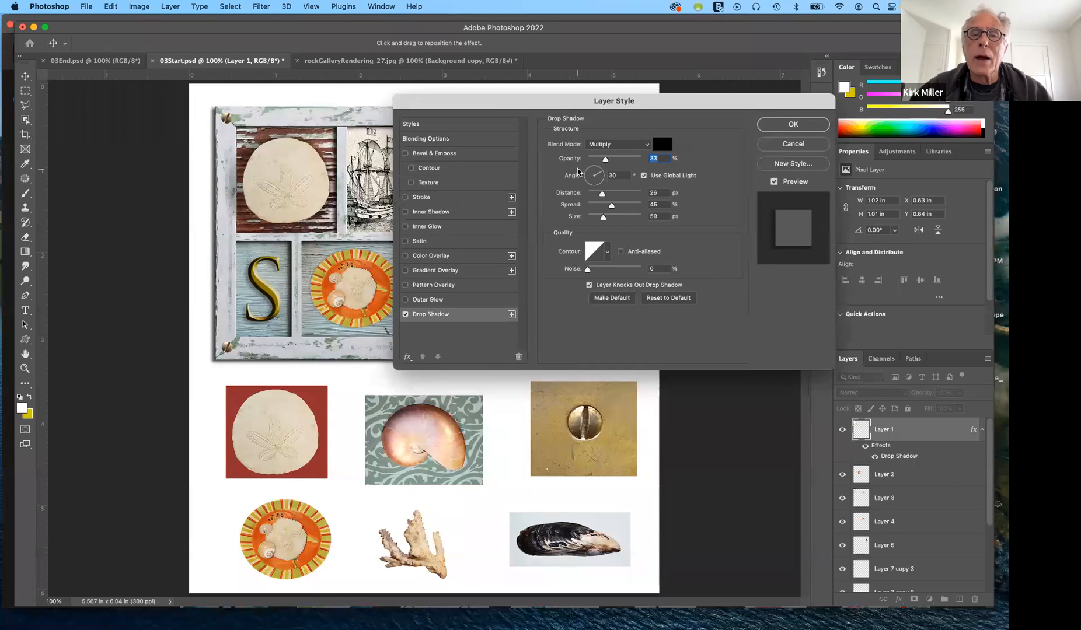
{"action": "left_click_drag", "start_coordinate": [607, 162], "coordinate": [629, 162]}
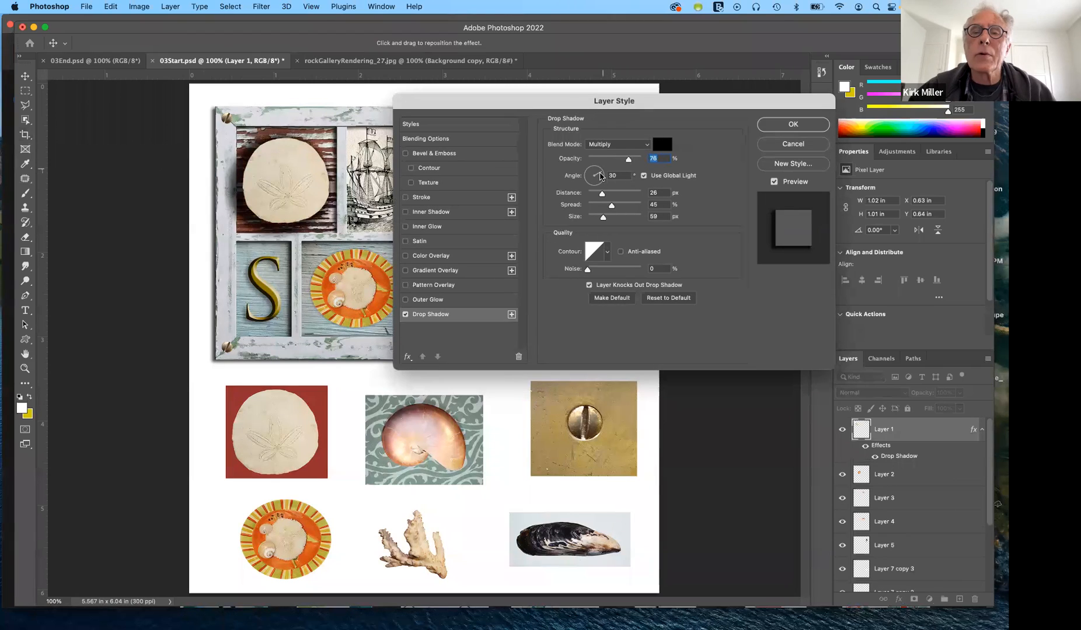
{"action": "left_click_drag", "start_coordinate": [628, 159], "coordinate": [628, 159]}
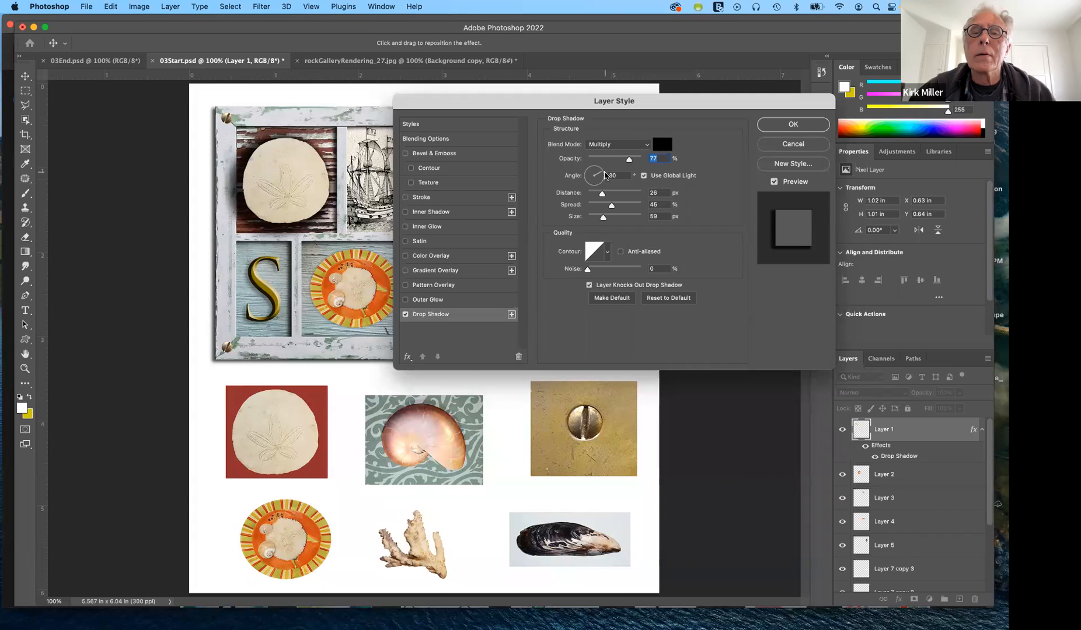
Step: Set the sand dollar's drop shadow to angle 128°, distance 21 px, spread 27% and size 29 px, and apply it
{"action": "left_click_drag", "start_coordinate": [600, 173], "coordinate": [587, 169]}
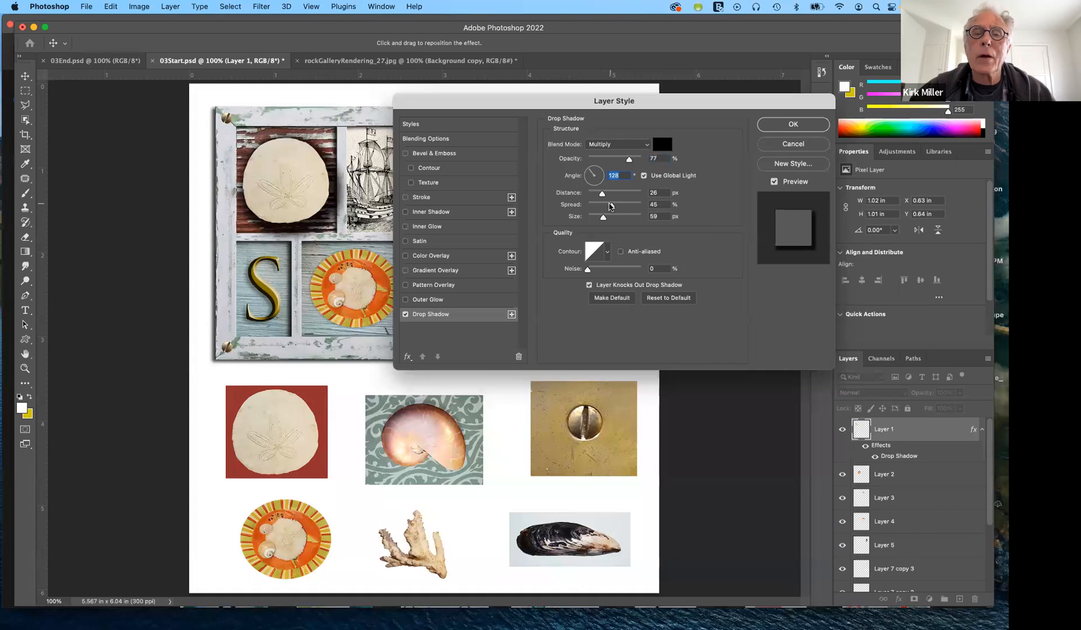
{"action": "left_click_drag", "start_coordinate": [602, 195], "coordinate": [581, 198]}
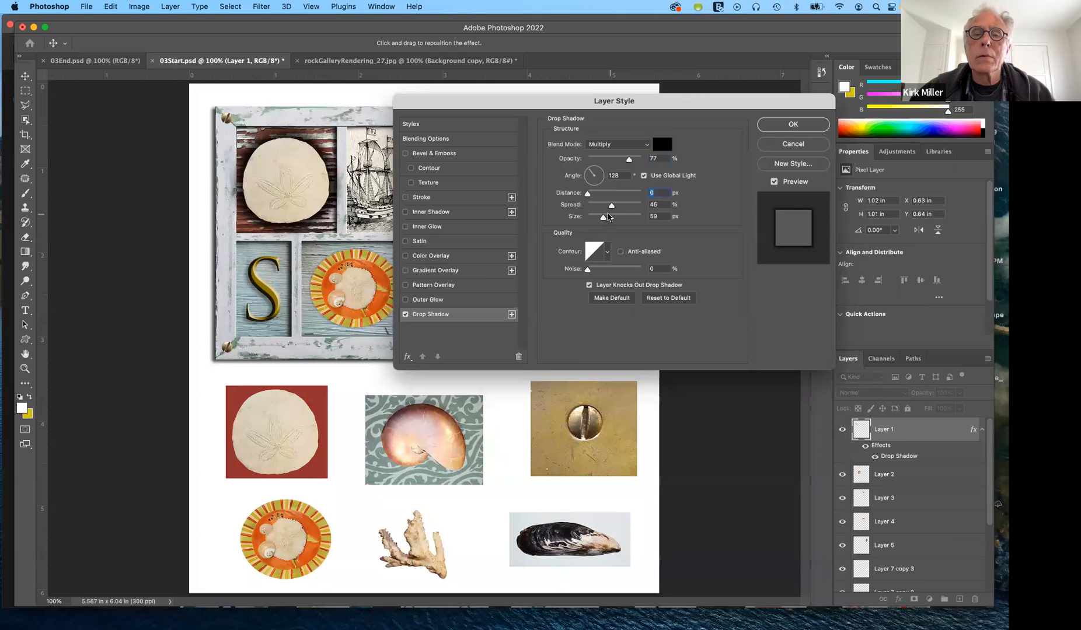
{"action": "left_click_drag", "start_coordinate": [610, 206], "coordinate": [588, 210]}
{"action": "mouse_move", "coordinate": [588, 208]}
{"action": "left_mouse_down"}
{"action": "mouse_move", "coordinate": [645, 220]}
{"action": "mouse_move", "coordinate": [582, 217]}
{"action": "mouse_move", "coordinate": [593, 216]}
{"action": "mouse_move", "coordinate": [588, 195]}
{"action": "mouse_move", "coordinate": [602, 197]}
{"action": "mouse_move", "coordinate": [597, 220]}
{"action": "left_mouse_up"}
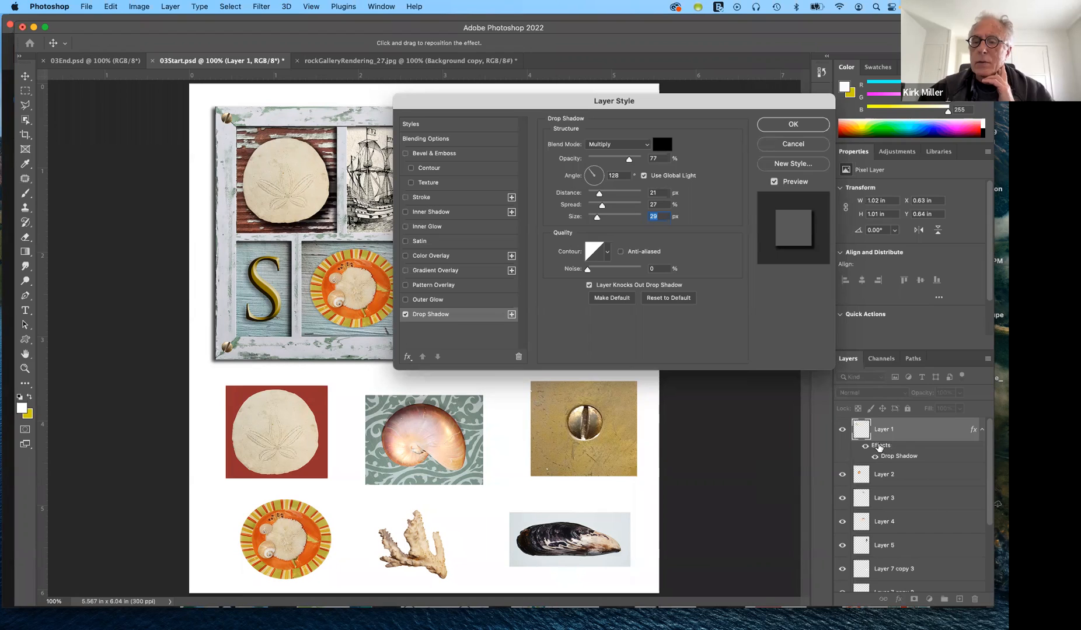
{"action": "left_click", "coordinate": [792, 124]}
{"action": "key", "text": "c"}
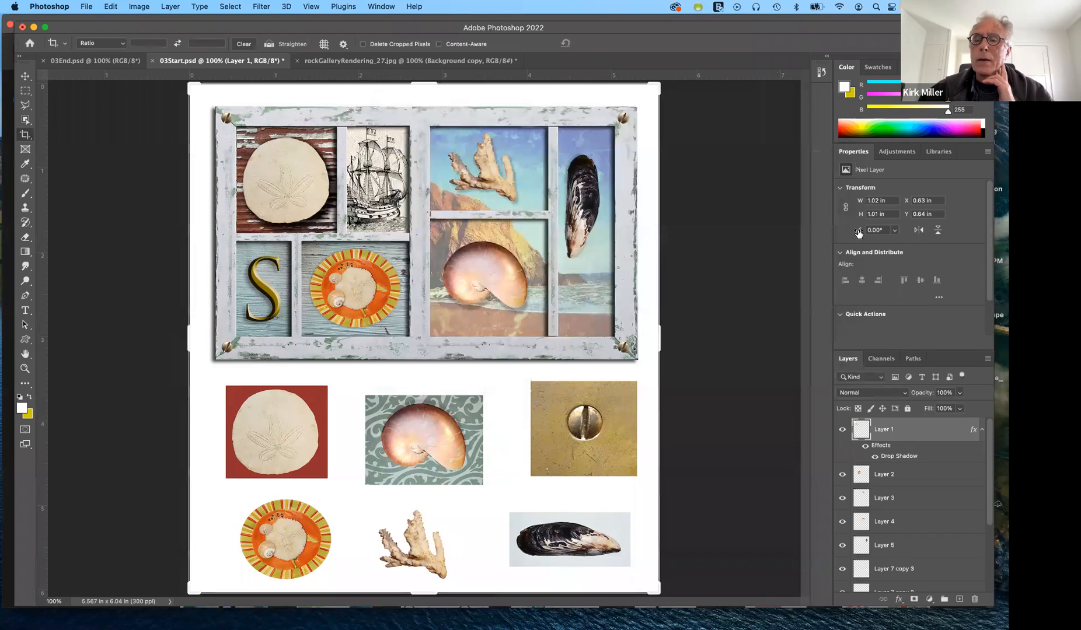
Step: Toggle the visibility of Layer 1's effects and drop shadow off and back on to compare the sand dollar with and without it
{"action": "left_click", "coordinate": [865, 447]}
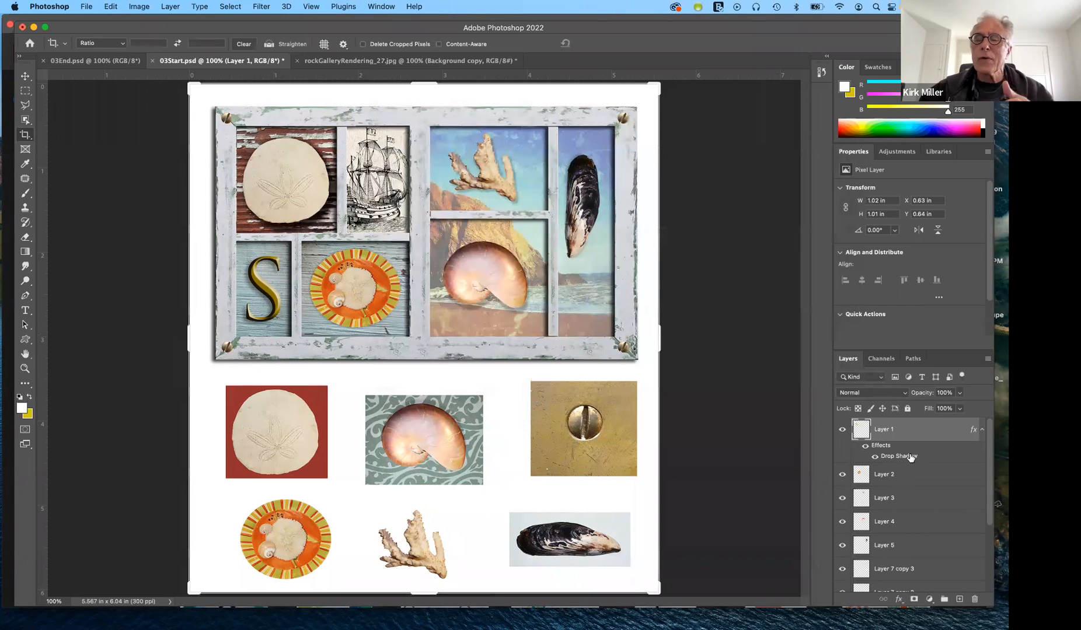
{"action": "left_click", "coordinate": [875, 458]}
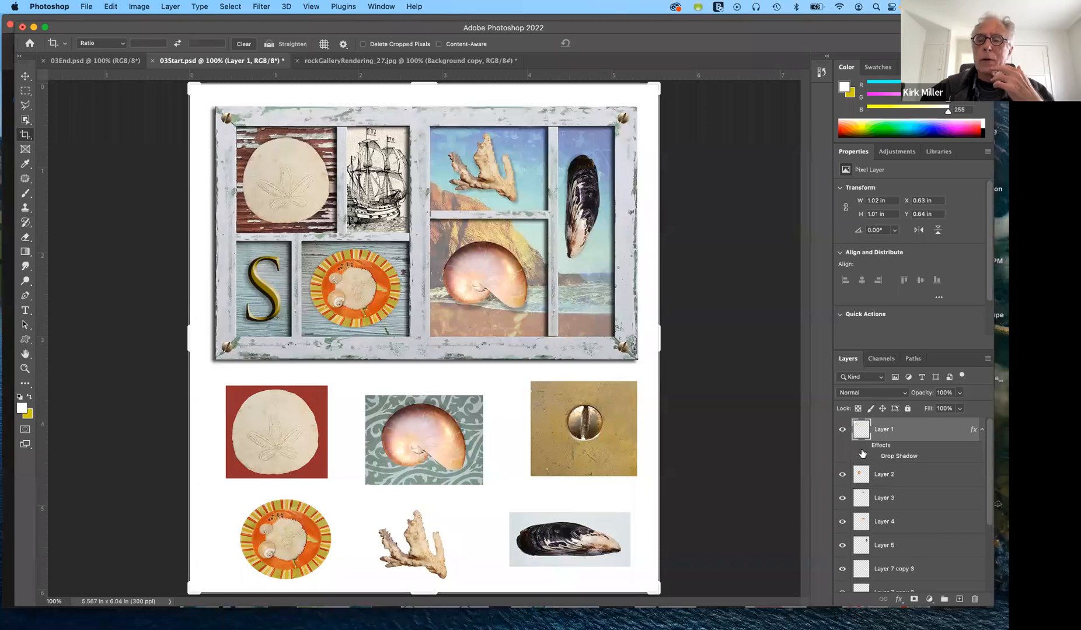
{"action": "left_click", "coordinate": [864, 448]}
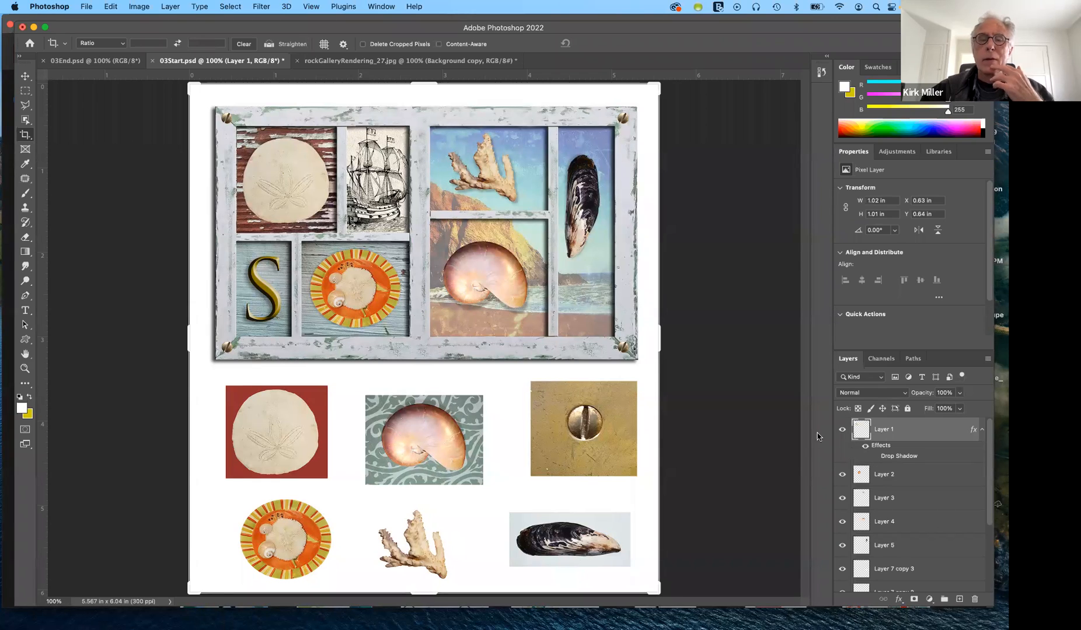
{"action": "left_click", "coordinate": [875, 457]}
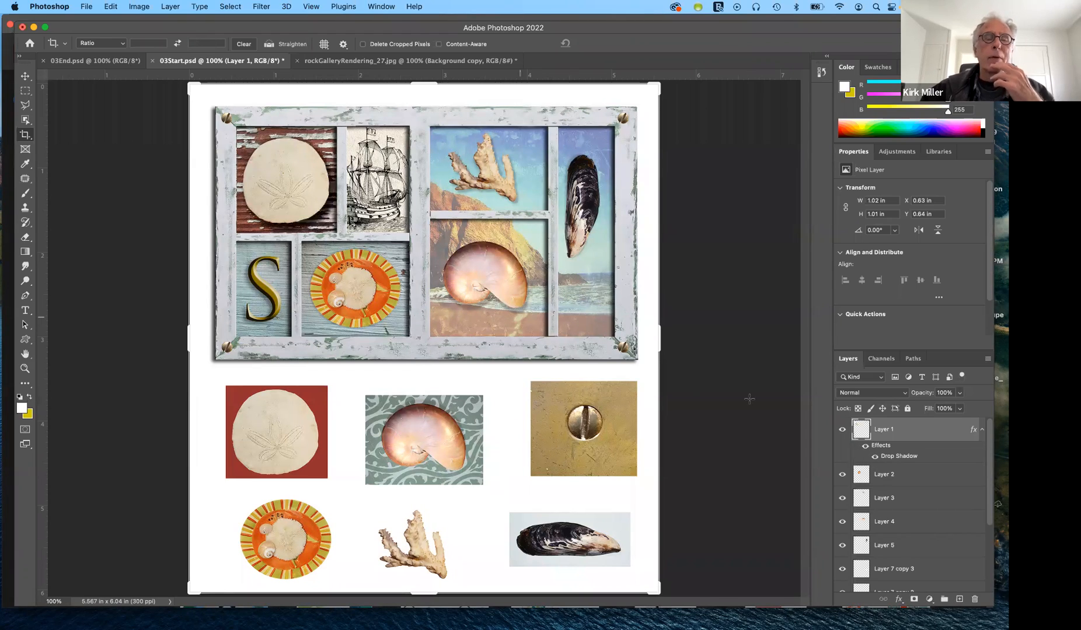